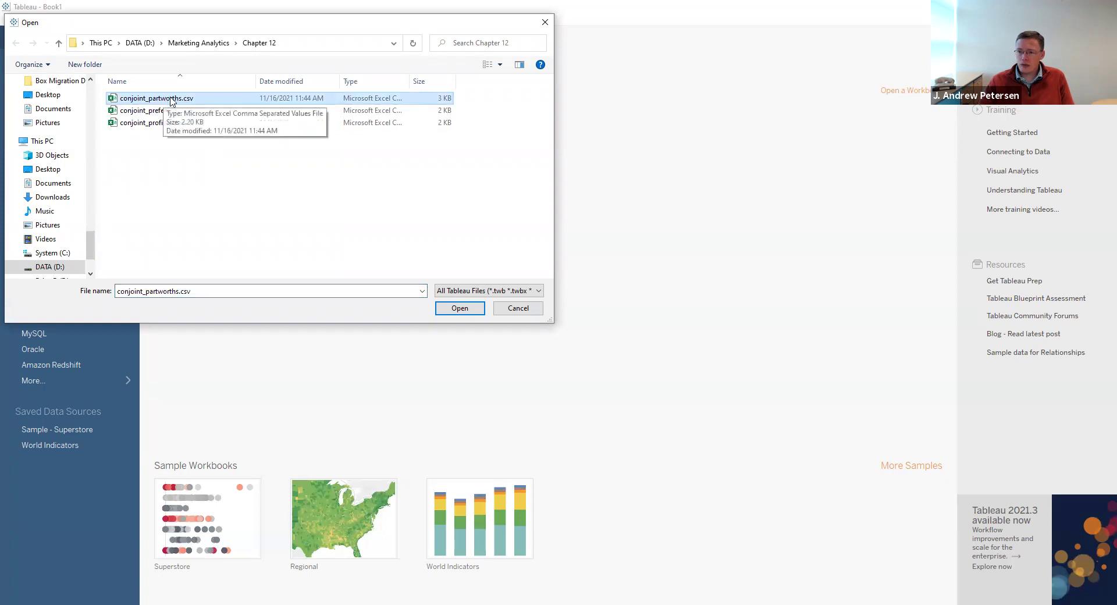
Load conjoint_partworths.csv and chart Measure Values in columns against Measure Names in rows on Sheet 1.
{"action": "left_click", "coordinate": [465, 309]}
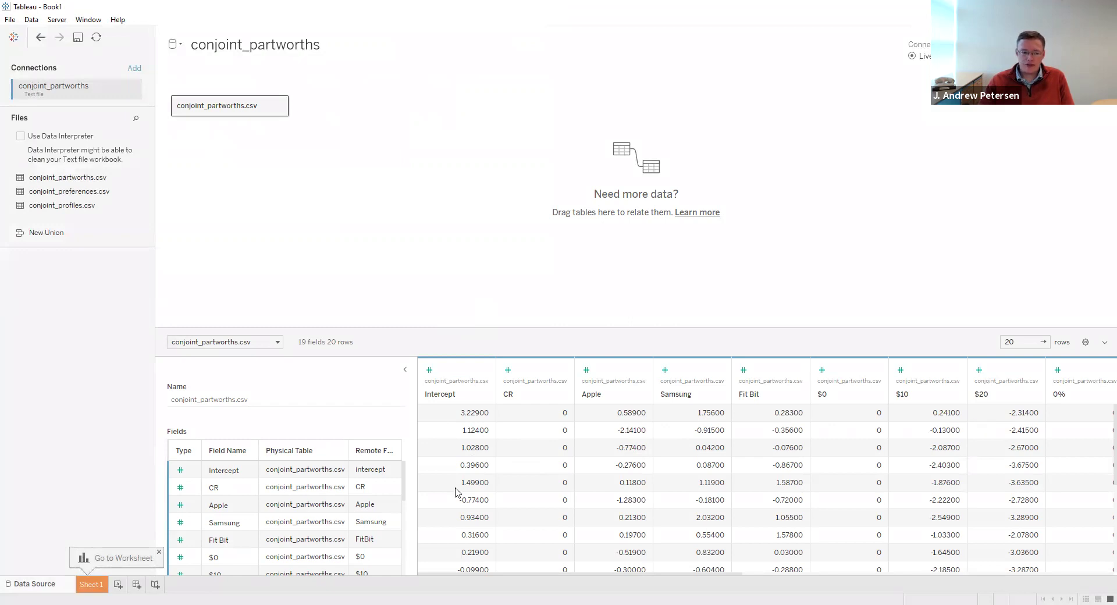
{"action": "left_click", "coordinate": [92, 585]}
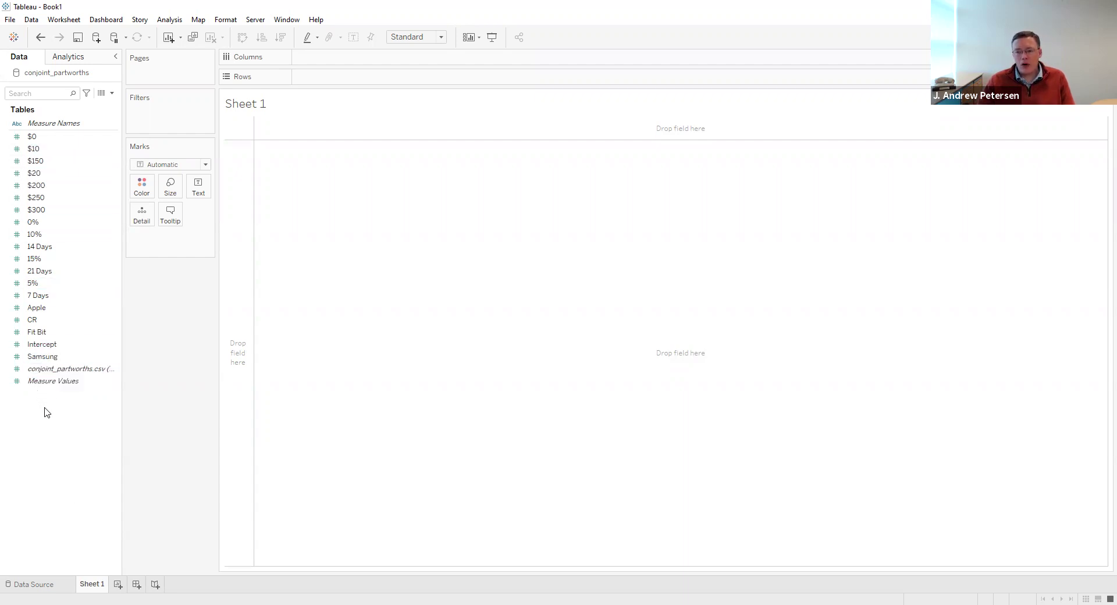
{"action": "left_click_drag", "start_coordinate": [55, 386], "coordinate": [335, 64]}
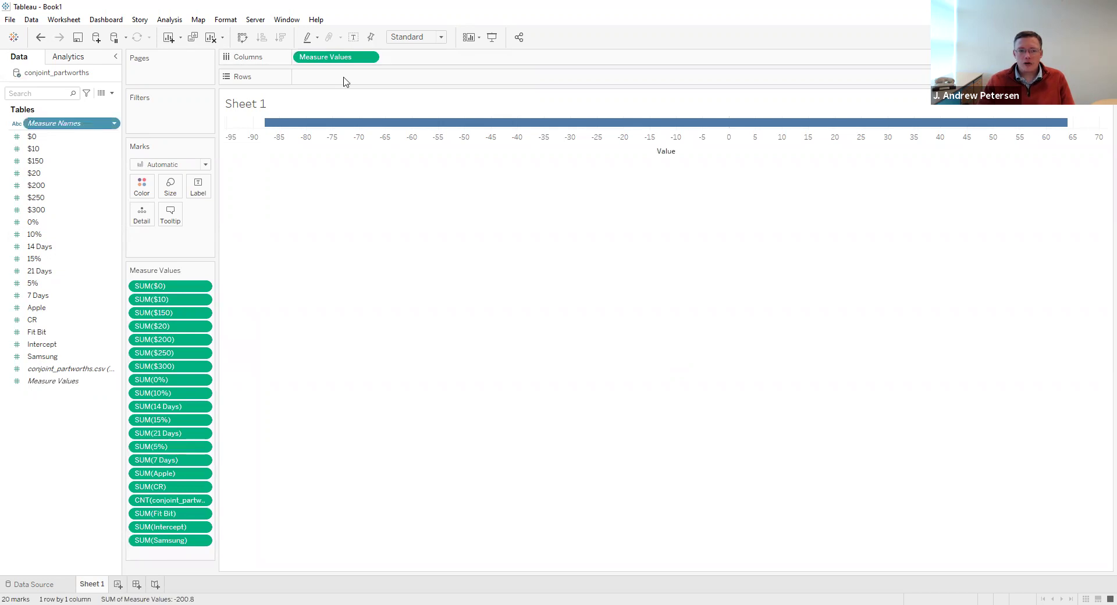
{"action": "left_click_drag", "start_coordinate": [347, 82], "coordinate": [348, 81]}
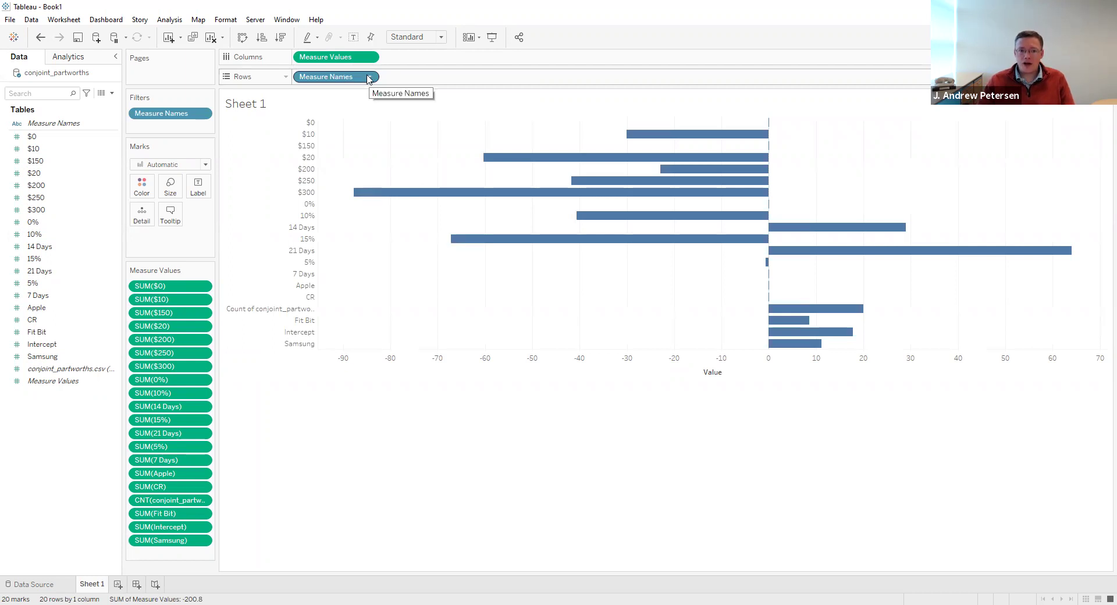
Exclude $0, $150, 0%, 7 Days, CR and Count of conjoint_partworths.csv from Measure Names, and fit the chart to Entire View.
{"action": "left_click", "coordinate": [368, 77]}
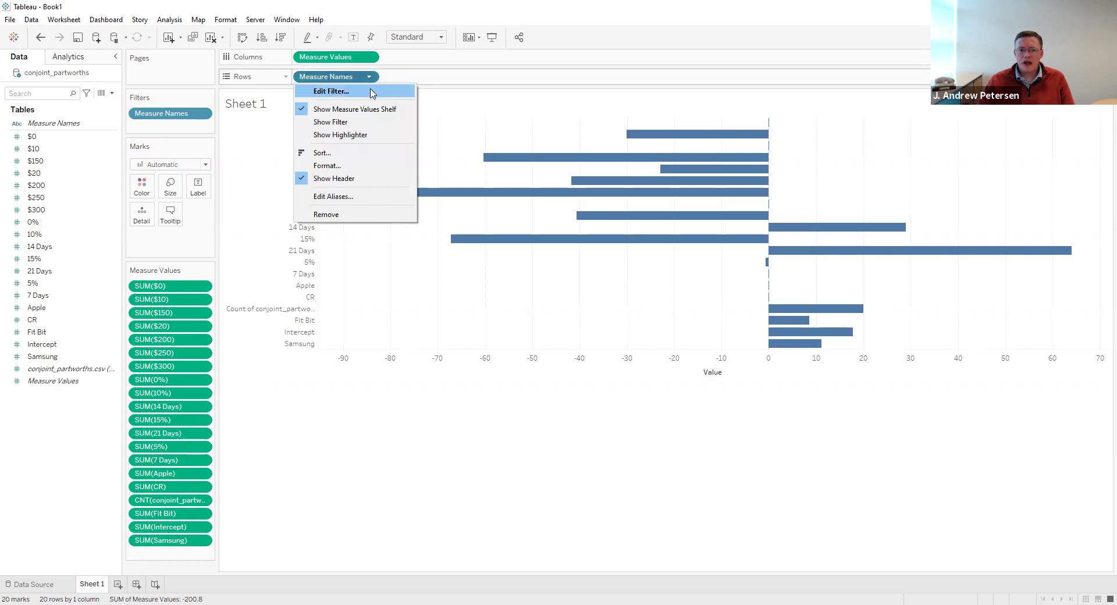
{"action": "left_click", "coordinate": [372, 92]}
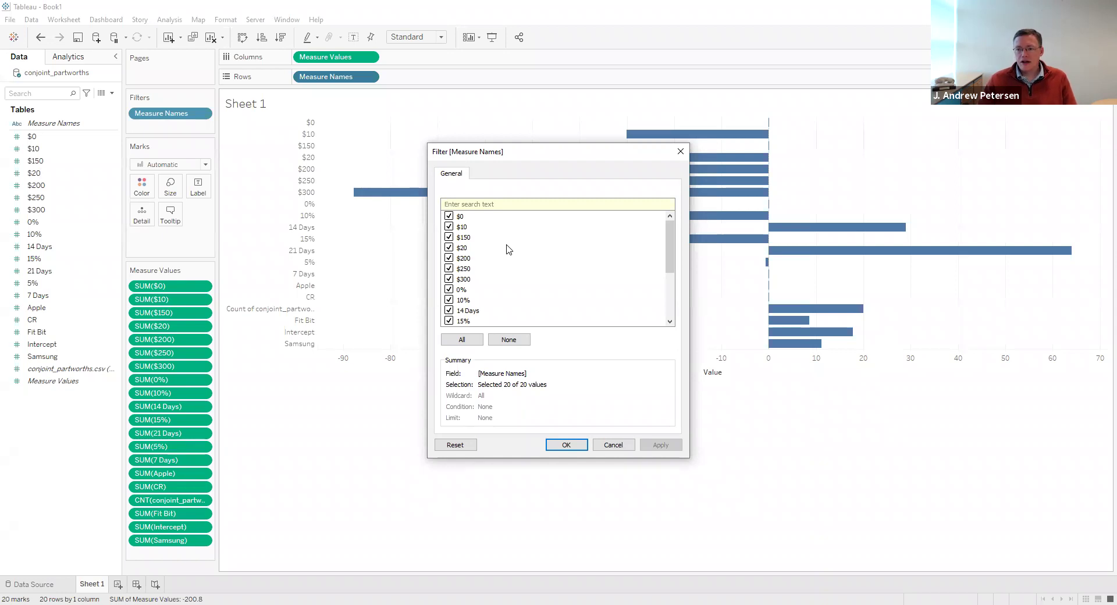
{"action": "left_click", "coordinate": [450, 217]}
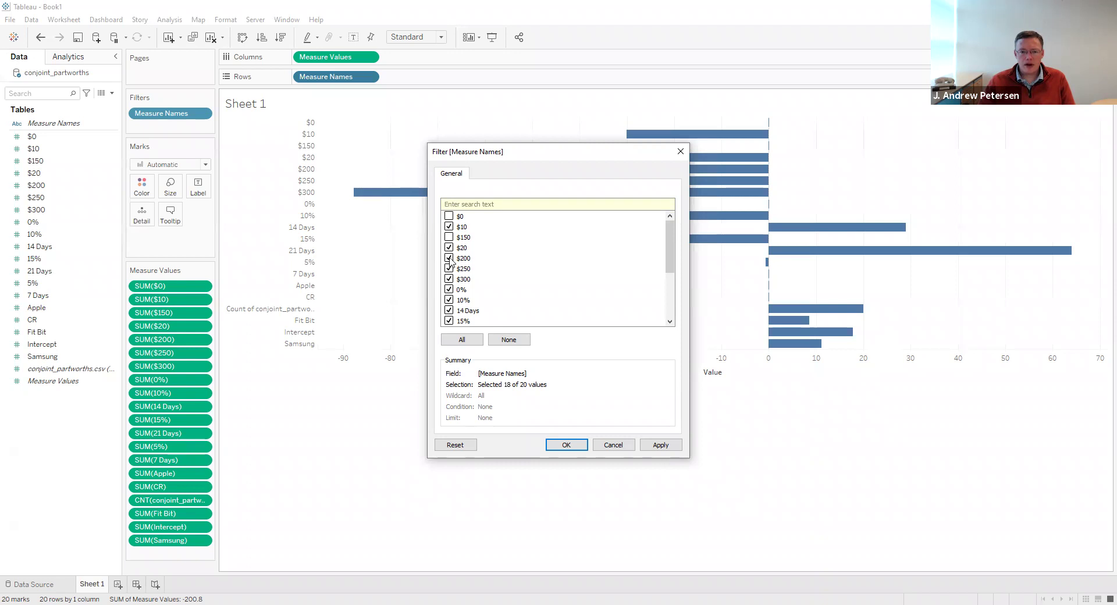
{"action": "scroll", "coordinate": [513, 280], "scroll_direction": "down", "scroll_amount": 2}
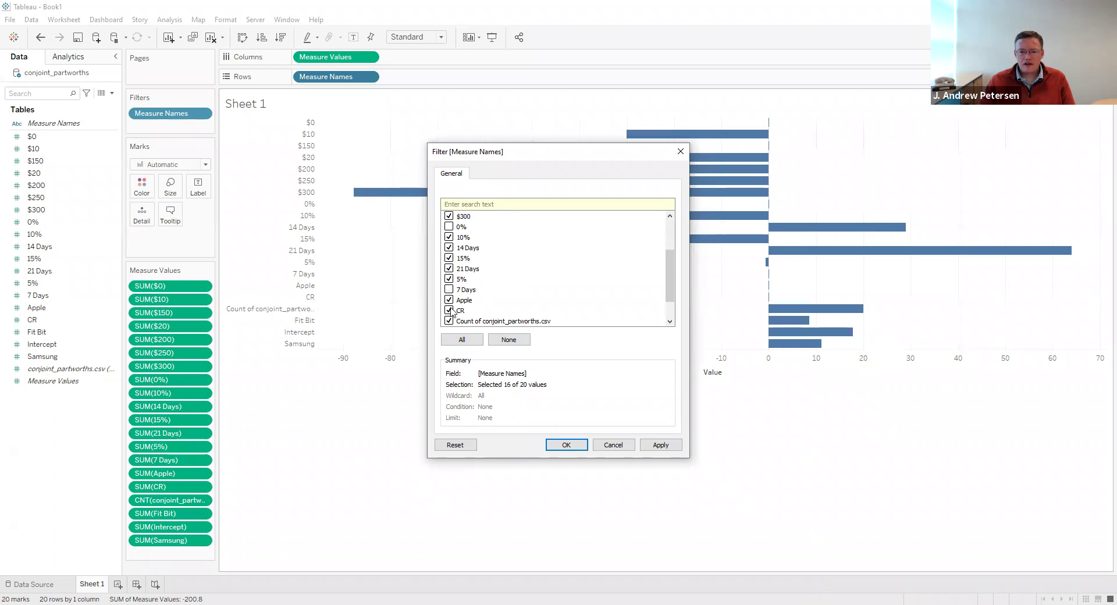
{"action": "scroll", "coordinate": [458, 311], "scroll_direction": "down", "scroll_amount": 1}
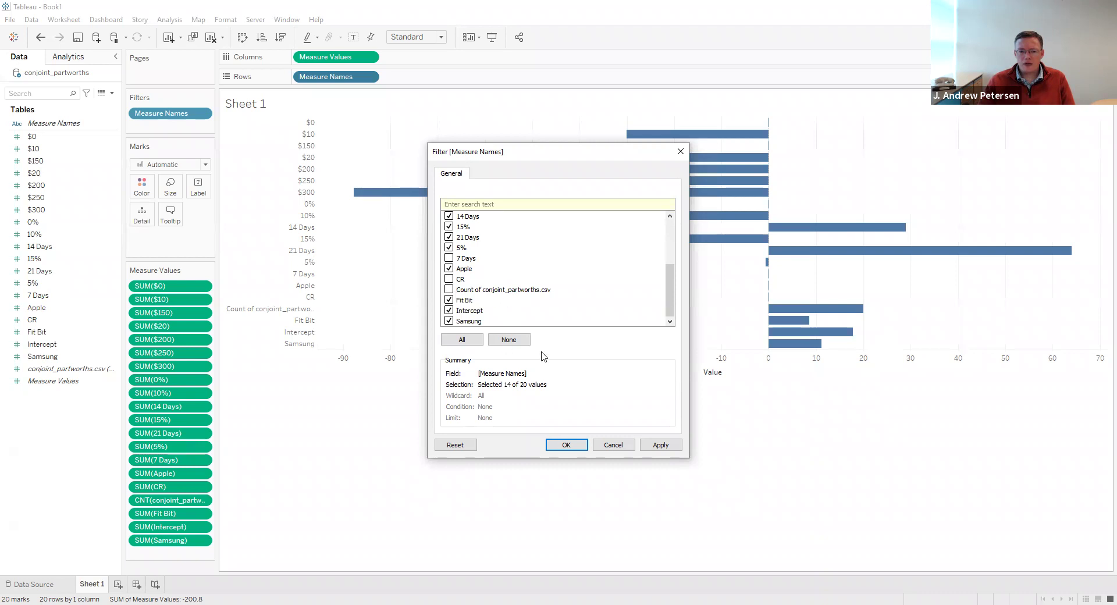
{"action": "left_click", "coordinate": [661, 446]}
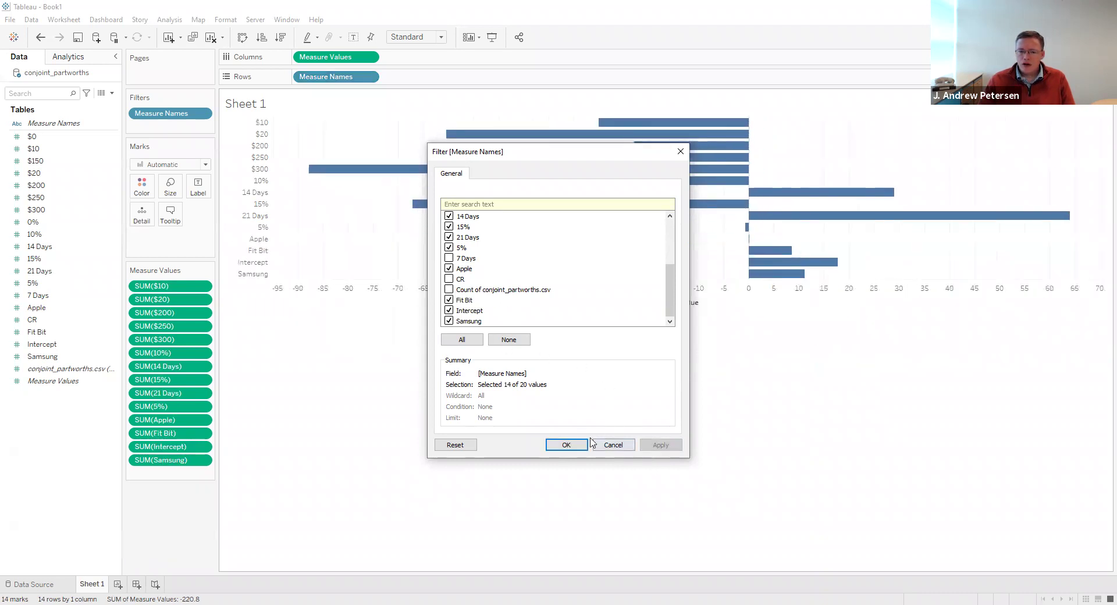
{"action": "left_click", "coordinate": [560, 446]}
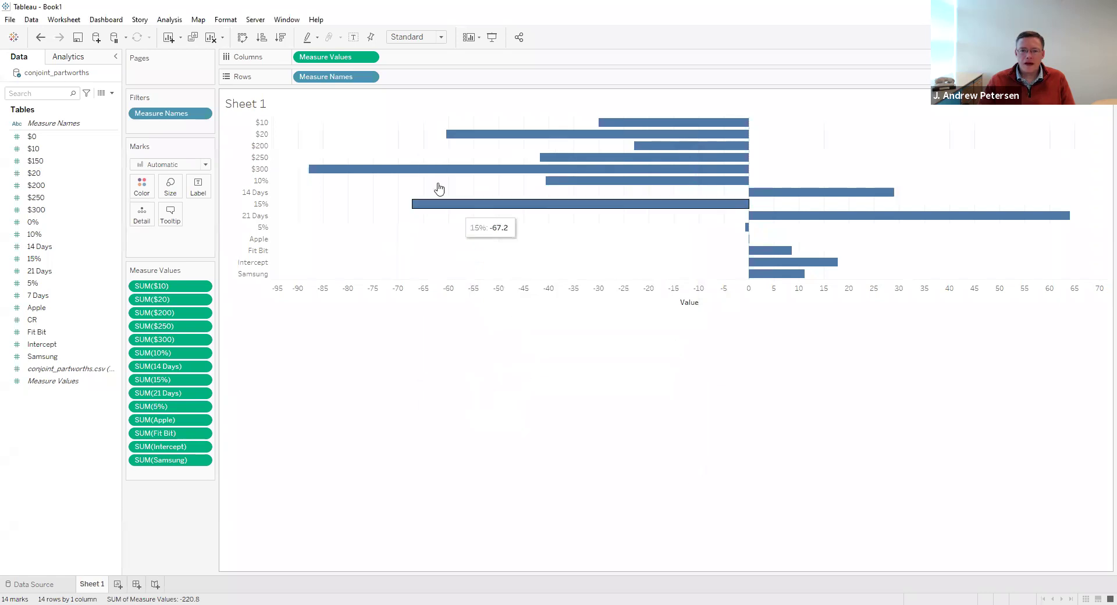
{"action": "left_click", "coordinate": [440, 37]}
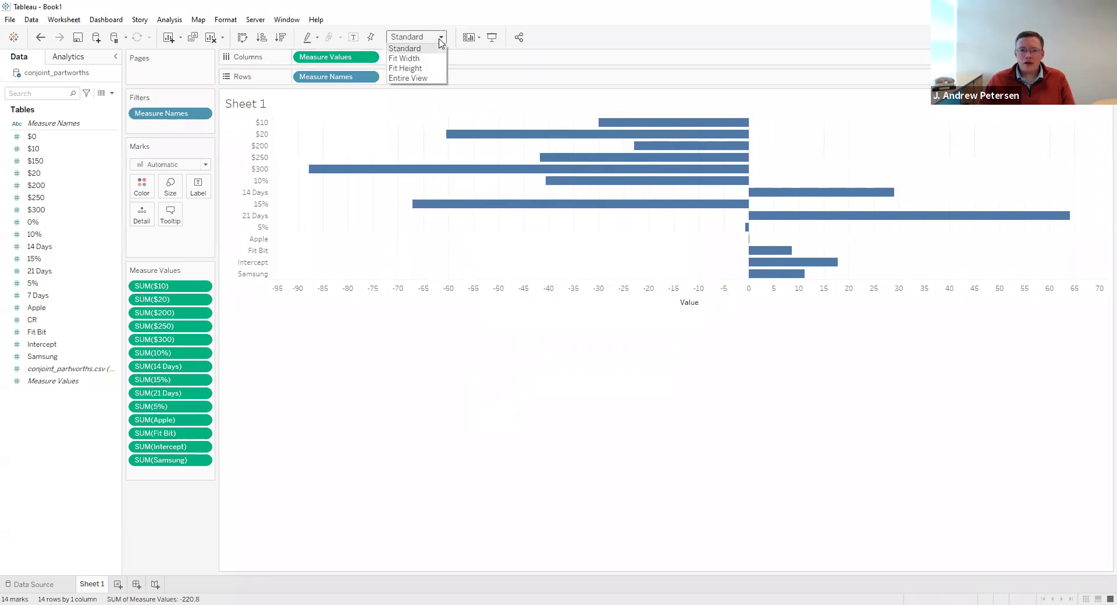
{"action": "left_click", "coordinate": [407, 78]}
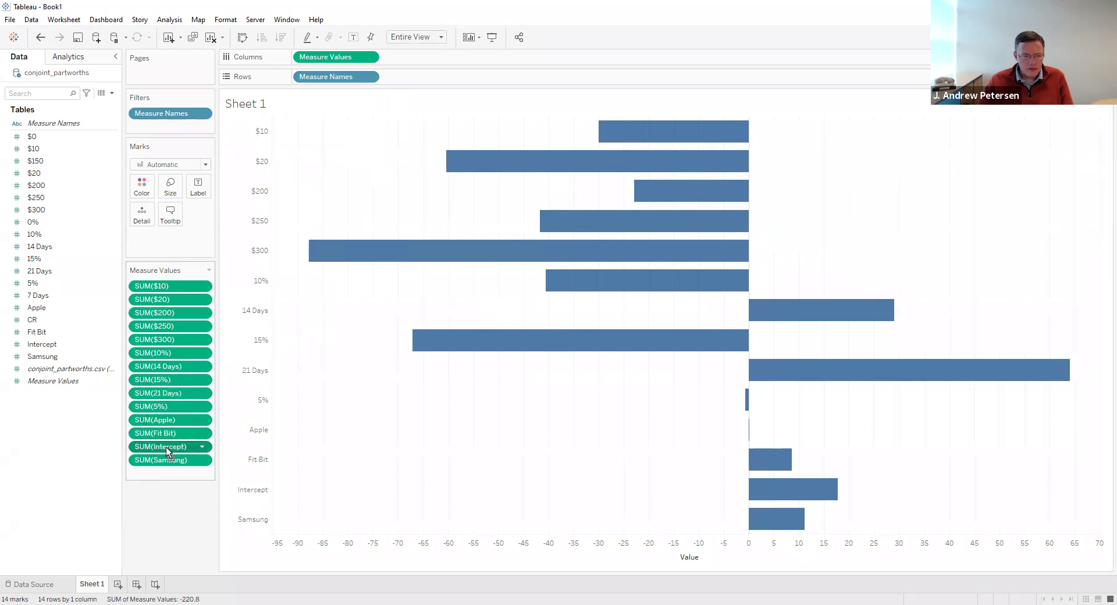
Reorder the Measure Values so Intercept comes first, followed by Apple, Fit Bit and Samsung.
{"action": "left_click_drag", "start_coordinate": [165, 285], "coordinate": [166, 287]}
{"action": "left_click", "coordinate": [173, 435]}
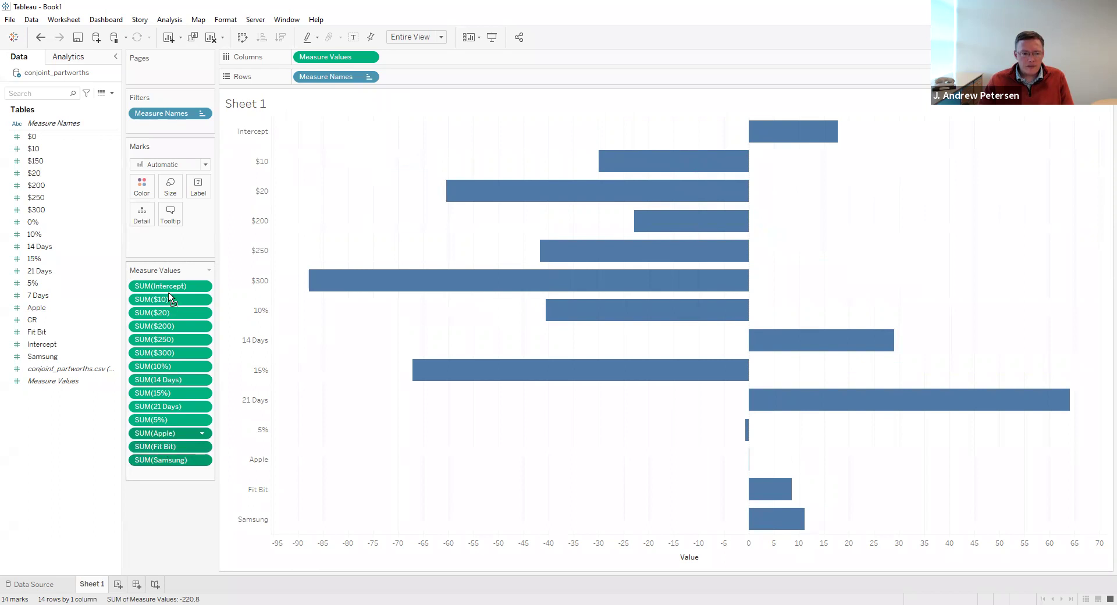
{"action": "left_click_drag", "start_coordinate": [173, 434], "coordinate": [169, 298]}
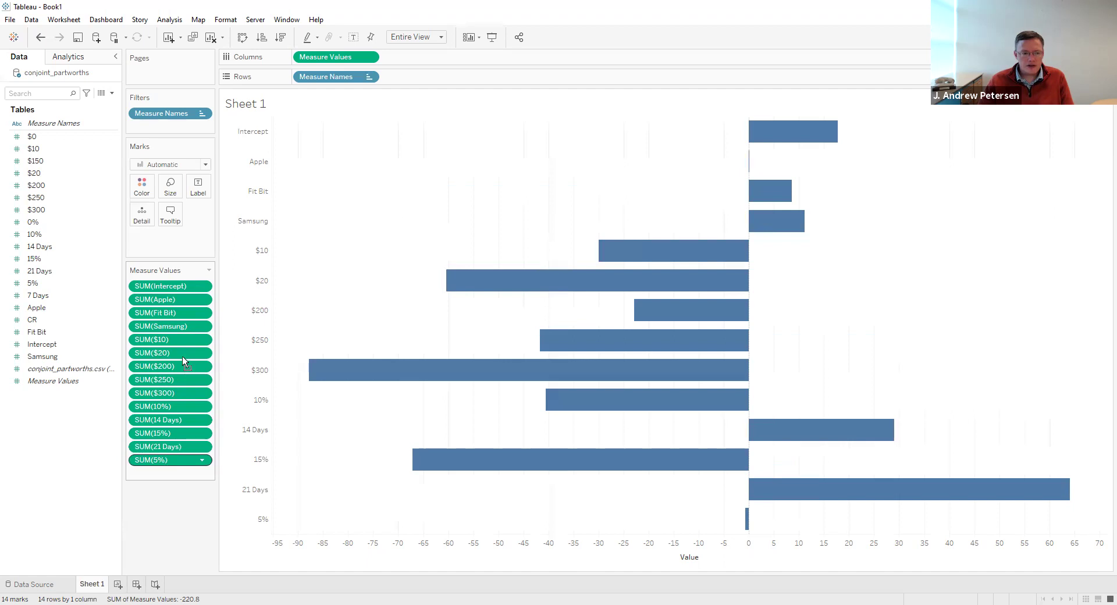
Arrange the measures after Samsung as $10, $20, 5%, 10%, 15%, 14 Days, 21 Days, $200, $250 and $300.
{"action": "left_click_drag", "start_coordinate": [180, 359], "coordinate": [177, 358]}
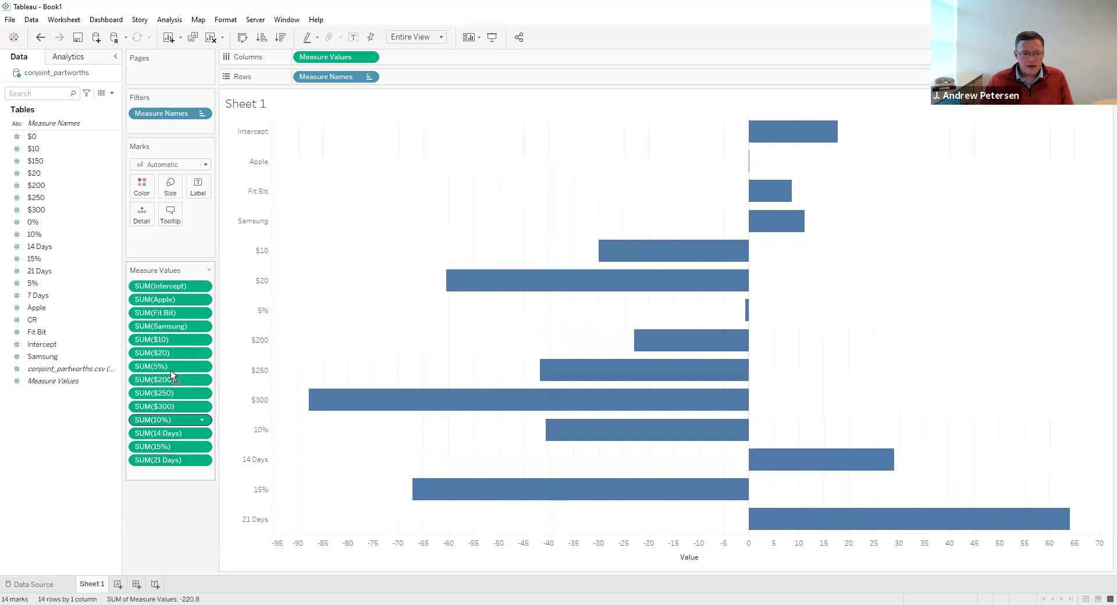
{"action": "left_click_drag", "start_coordinate": [172, 377], "coordinate": [173, 386]}
{"action": "left_click", "coordinate": [180, 406]}
{"action": "left_click", "coordinate": [188, 450]}
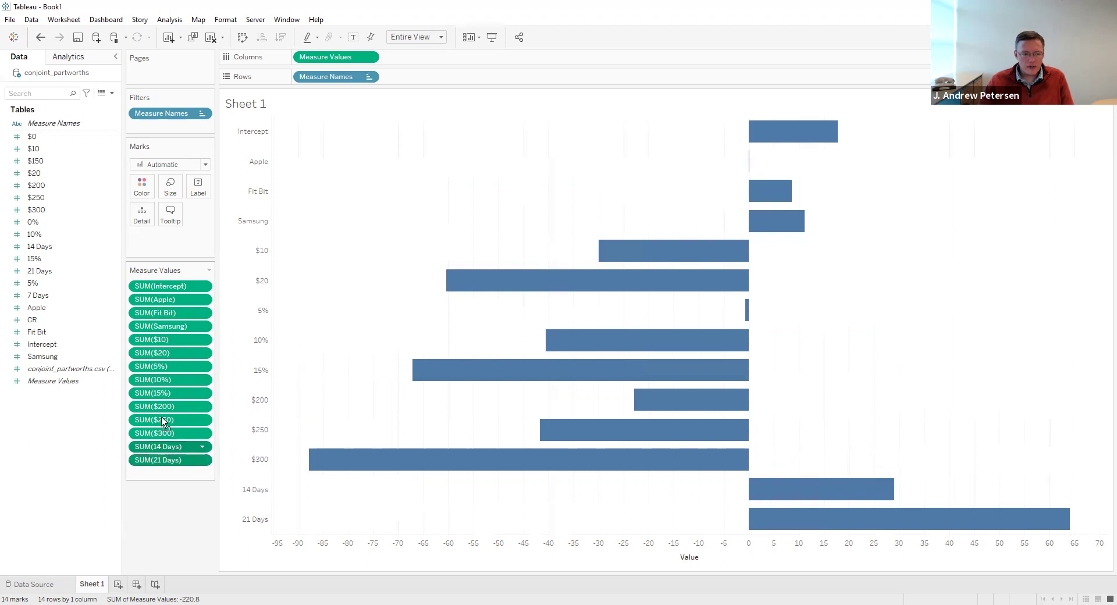
{"action": "left_click_drag", "start_coordinate": [166, 403], "coordinate": [167, 402]}
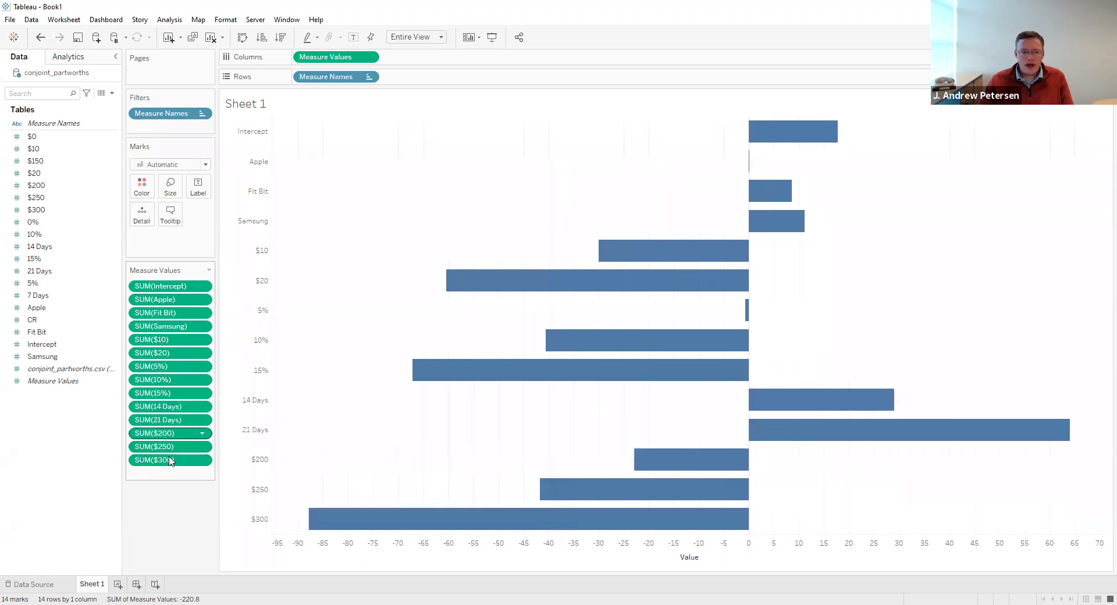
{"action": "left_click", "coordinate": [170, 460]}
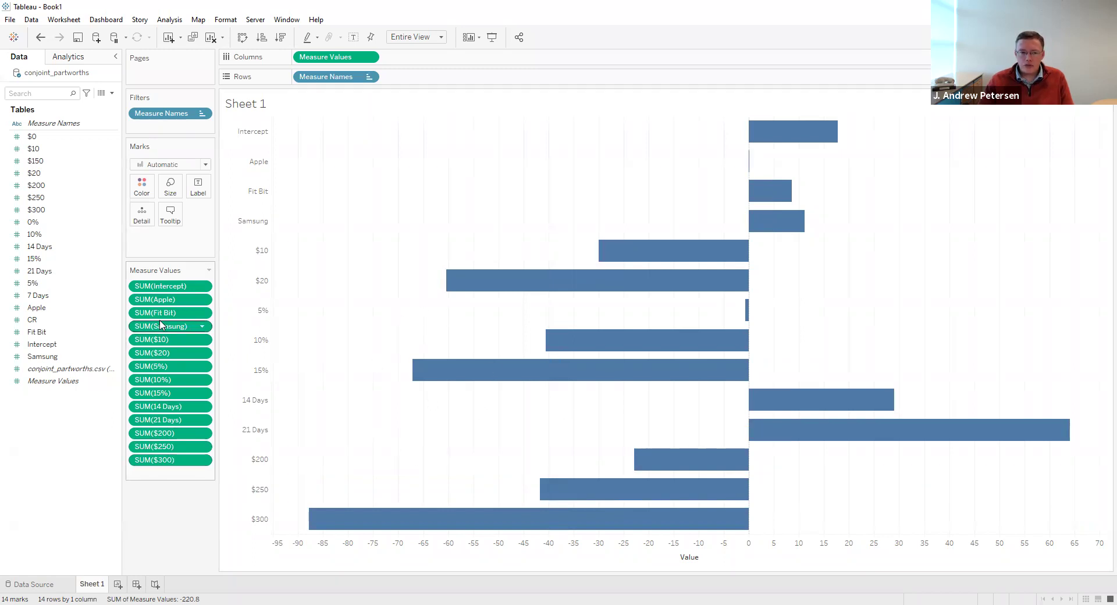
Change the aggregation of all measures from Intercept through $300 to Average.
{"action": "left_click", "coordinate": [151, 288]}
{"action": "left_click", "coordinate": [184, 459], "text": "shift"}
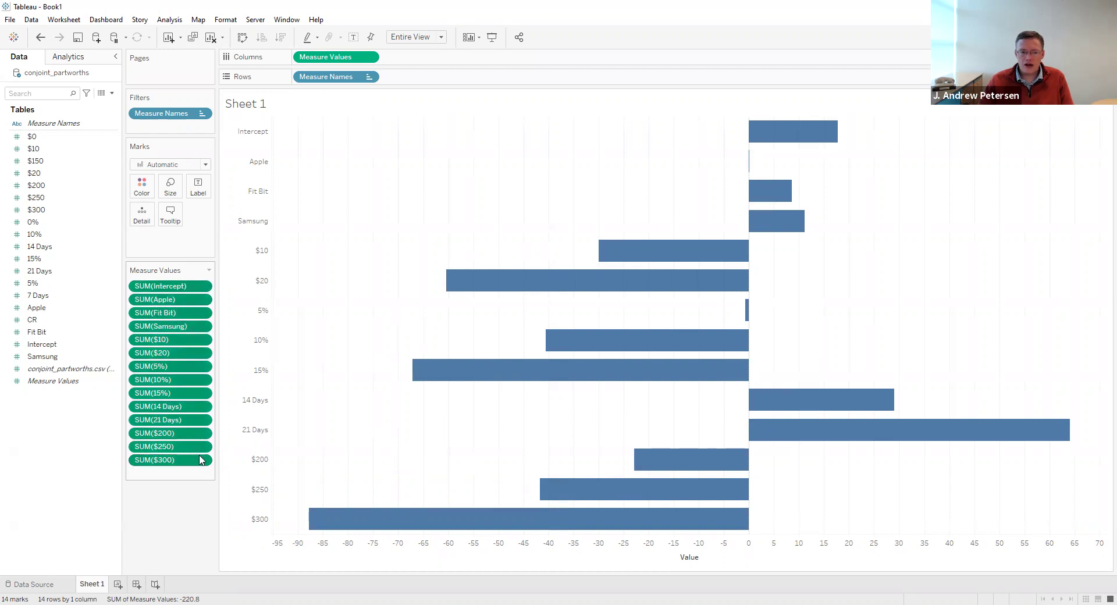
{"action": "left_click", "coordinate": [203, 461]}
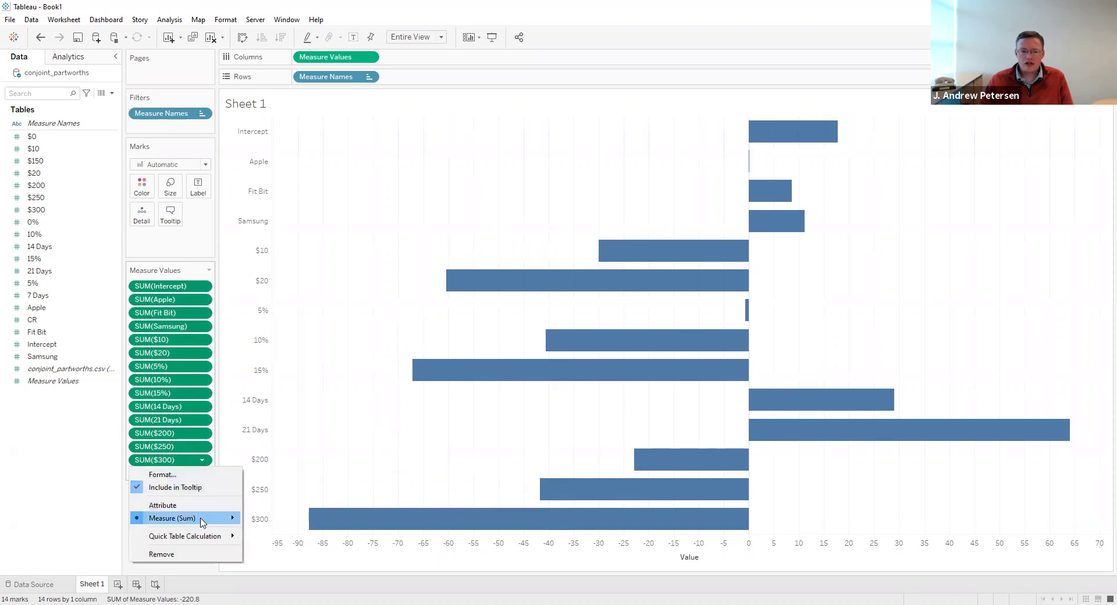
{"action": "mouse_move", "coordinate": [205, 518]}
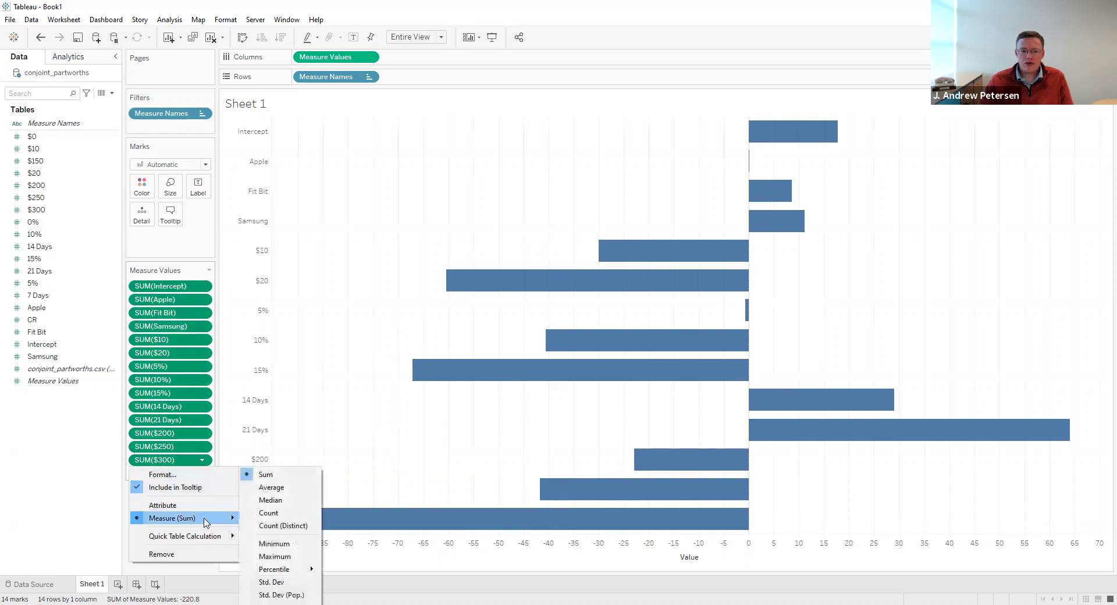
{"action": "left_click", "coordinate": [271, 488]}
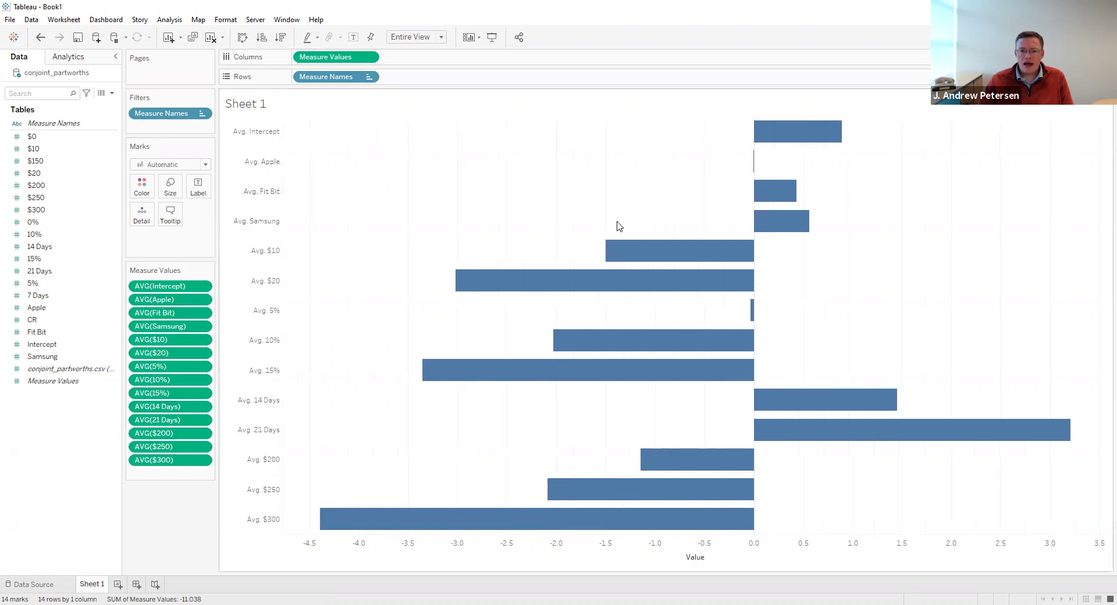
Show mark labels on the bars and set the chart title to "Average Attribute Part-Worths".
{"action": "left_click", "coordinate": [176, 20]}
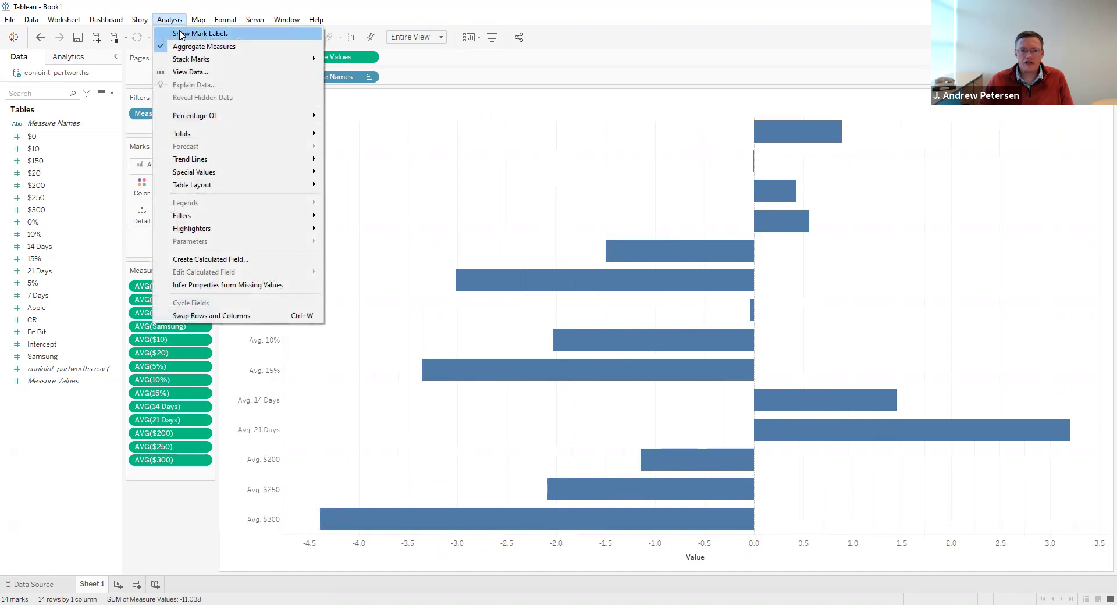
{"action": "left_click", "coordinate": [180, 34]}
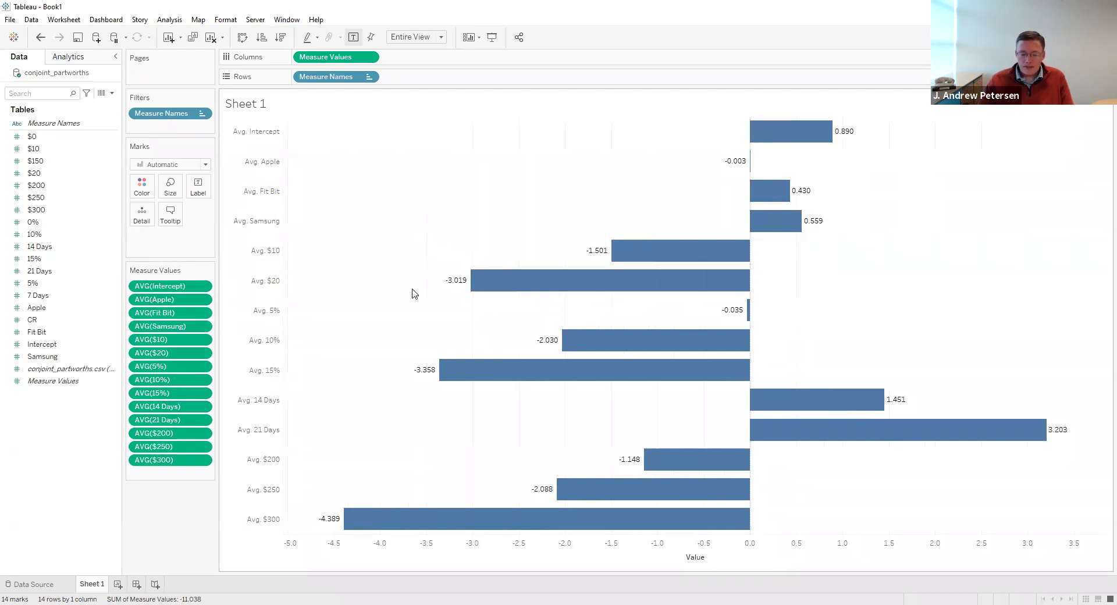
{"action": "double_click", "coordinate": [254, 107]}
{"action": "key", "text": "ctrl+a"}
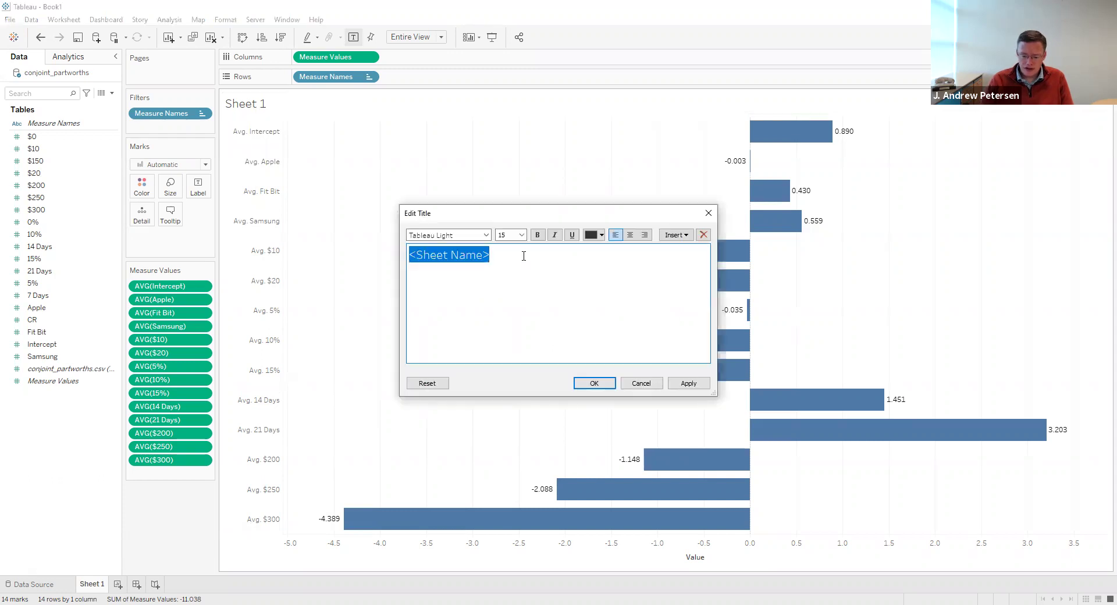
{"action": "type", "text": "Average Attribute Par"}
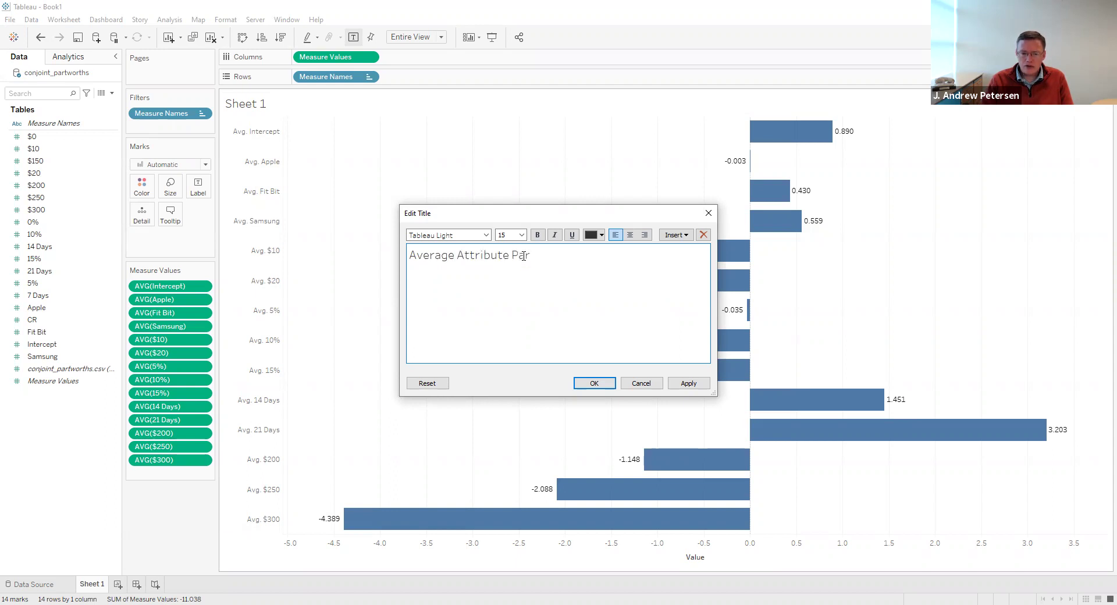
{"action": "type", "text": "t-Worths"}
{"action": "left_click", "coordinate": [593, 384]}
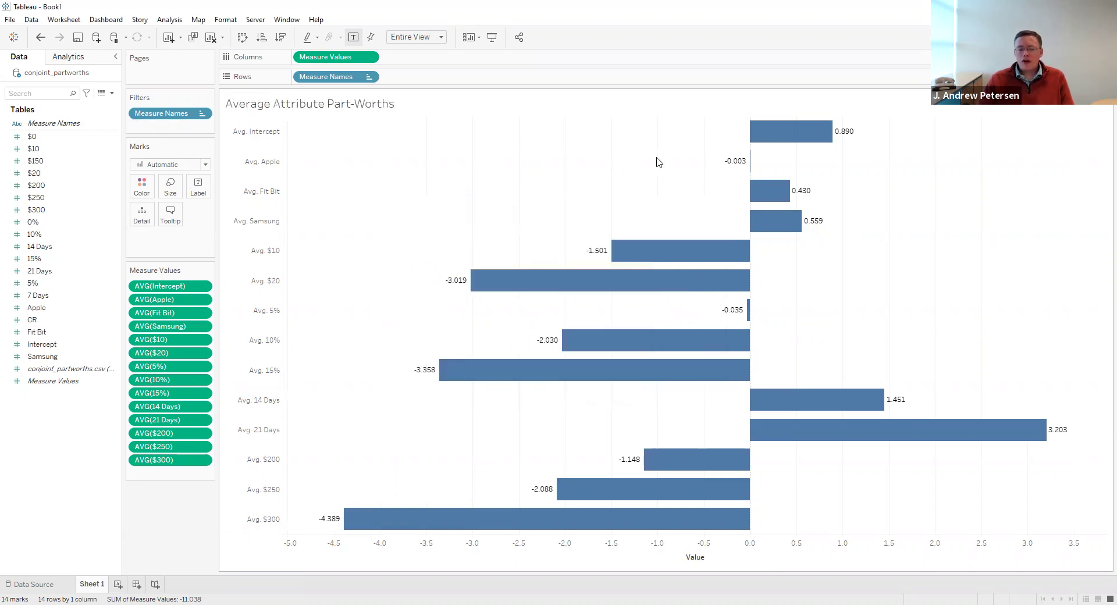
Add a new blank worksheet to the workbook for the attribute calculations.
{"action": "mouse_move", "coordinate": [628, 346]}
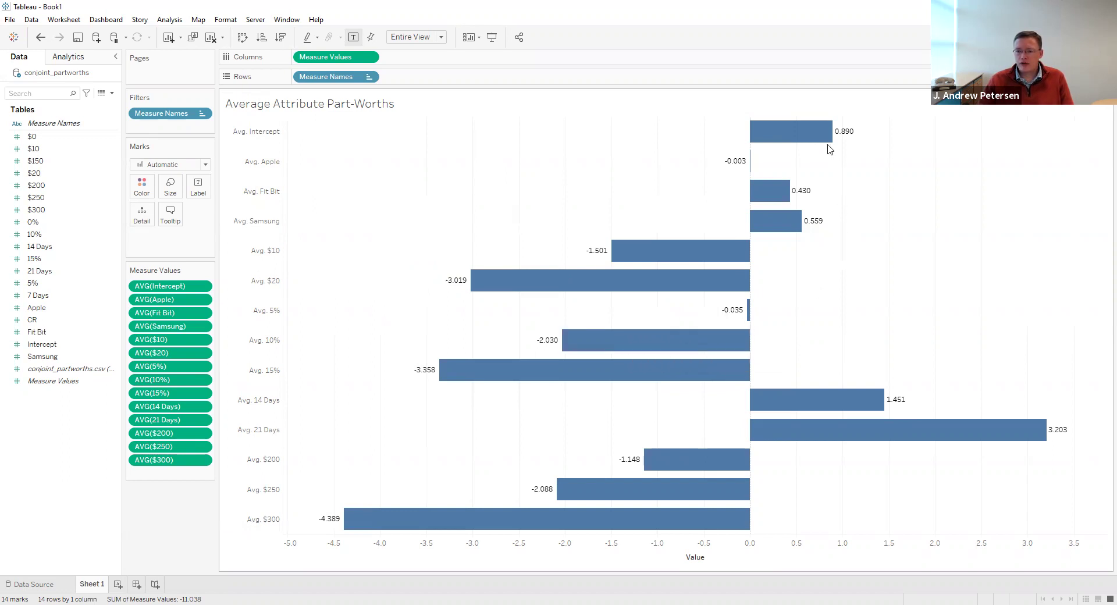
{"action": "mouse_move", "coordinate": [794, 135]}
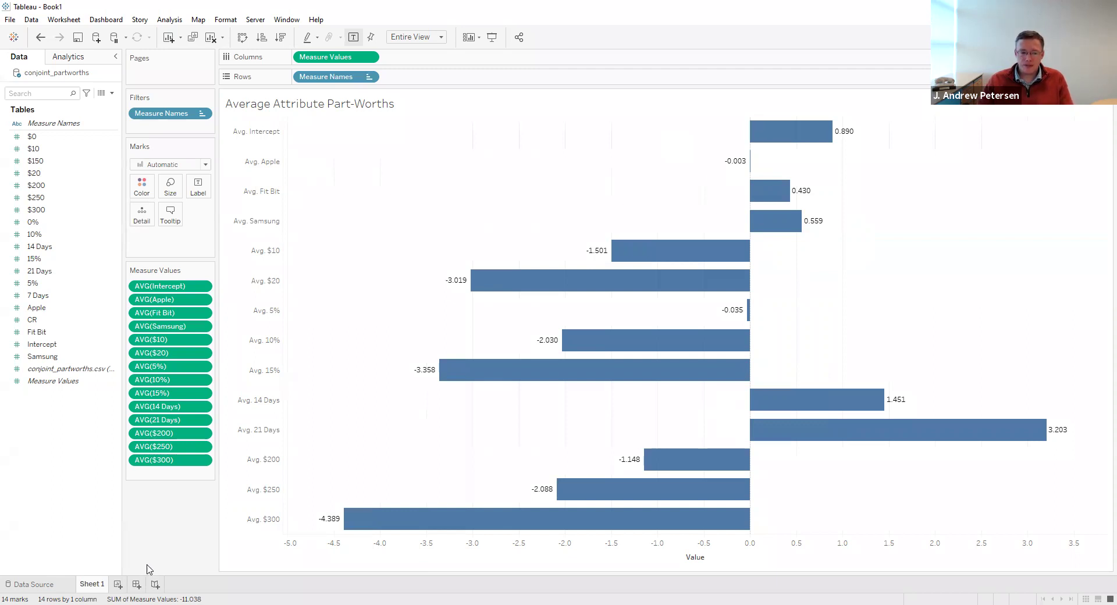
{"action": "left_click", "coordinate": [118, 585]}
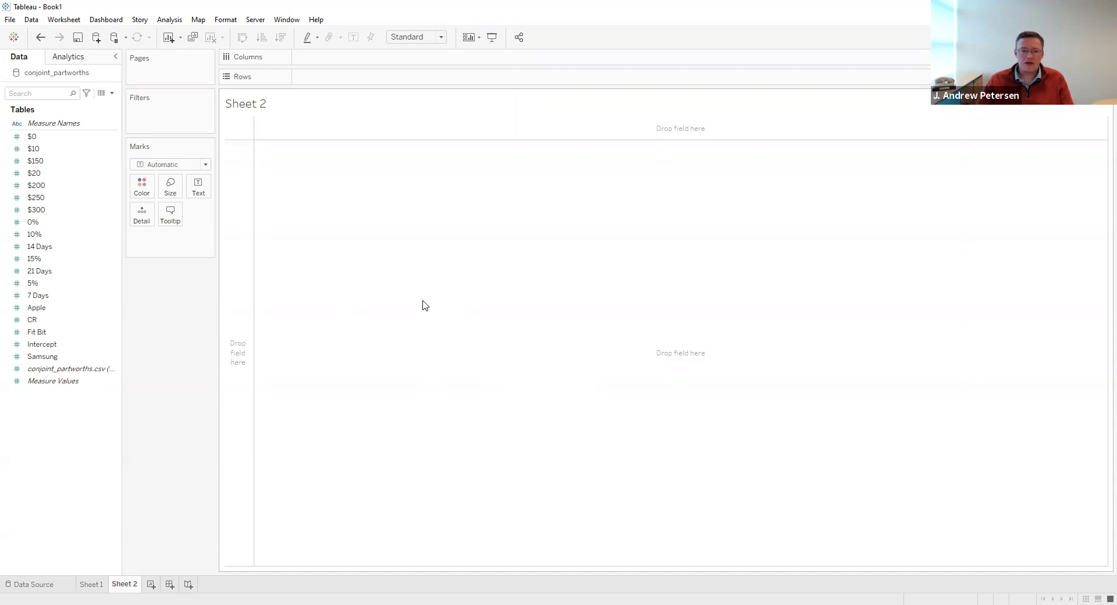
Create a calculated field "Brand" as the nested MAX minus the nested MIN of CR, Apple, Samsung and Fit Bit.
{"action": "left_click", "coordinate": [164, 21]}
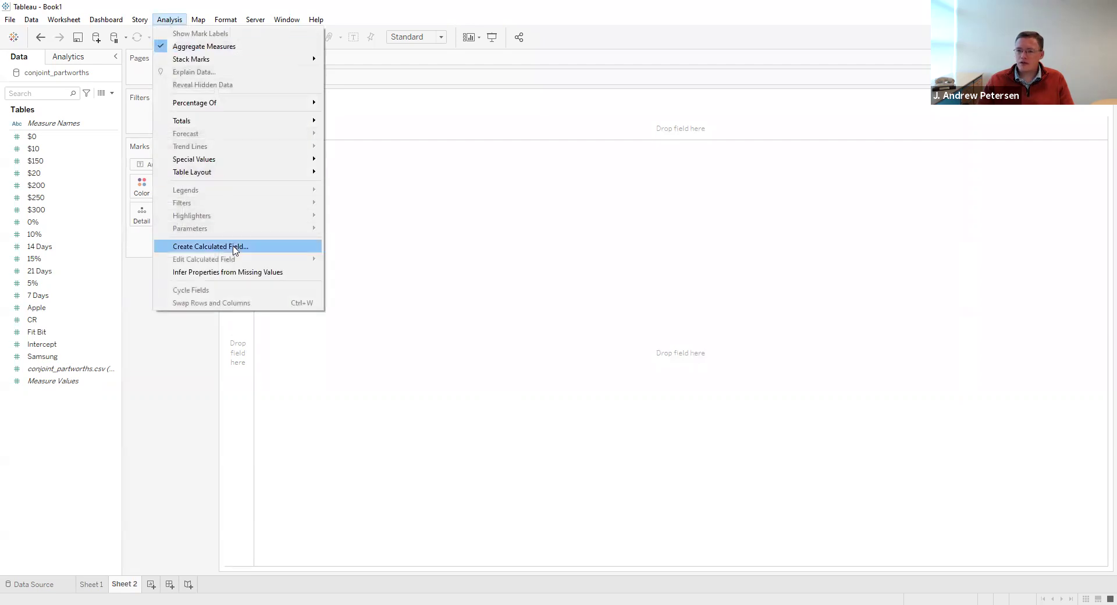
{"action": "left_click", "coordinate": [245, 248]}
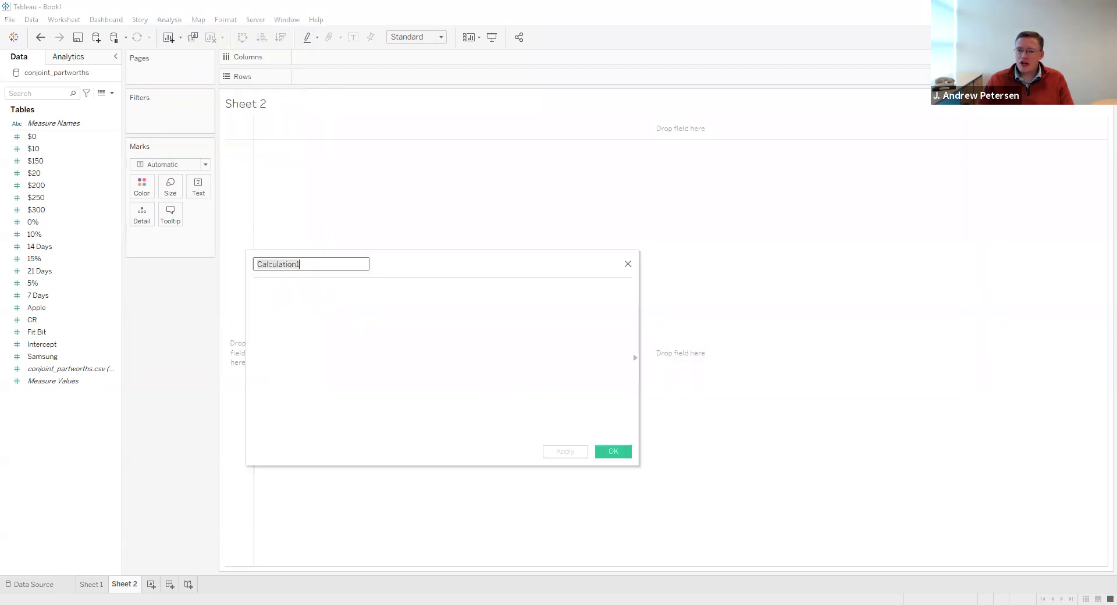
{"action": "type", "text": "Brand"}
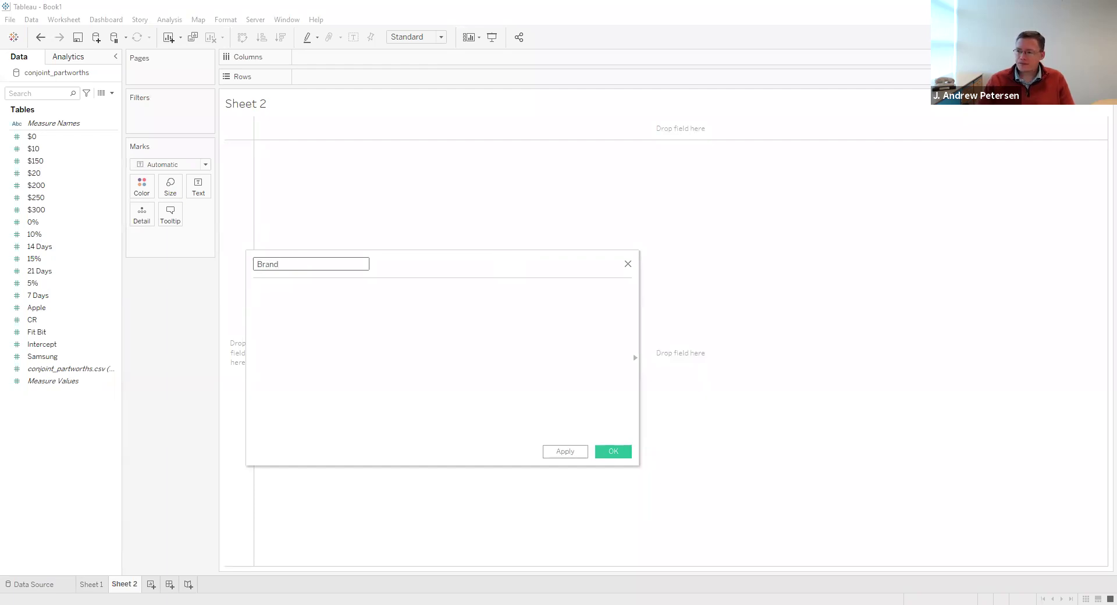
{"action": "key", "text": "Tab"}
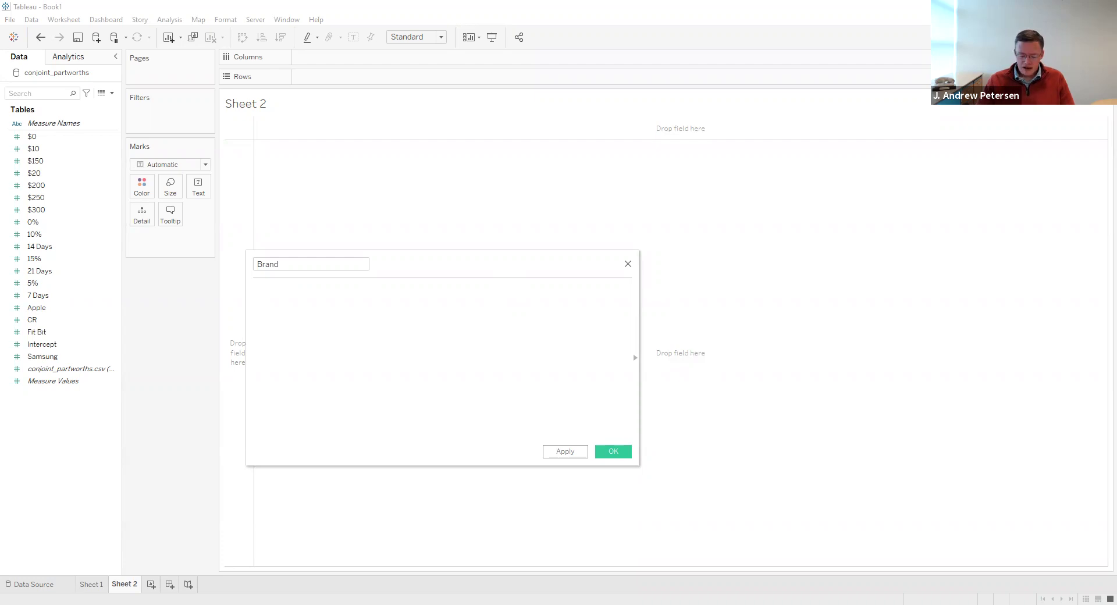
{"action": "key", "text": "ctrl+v"}
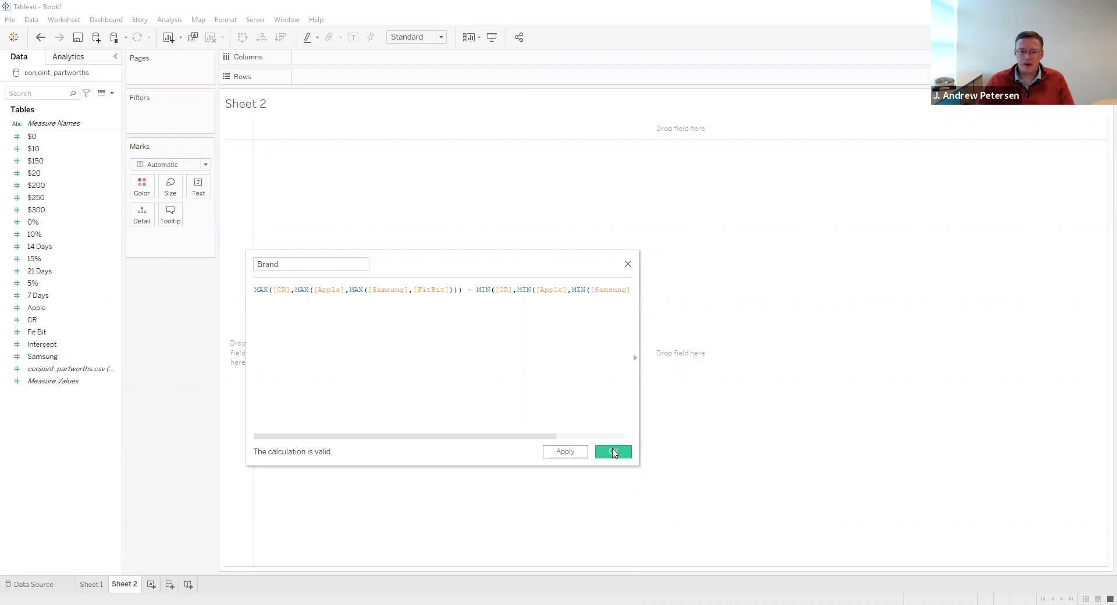
{"action": "left_click", "coordinate": [614, 451]}
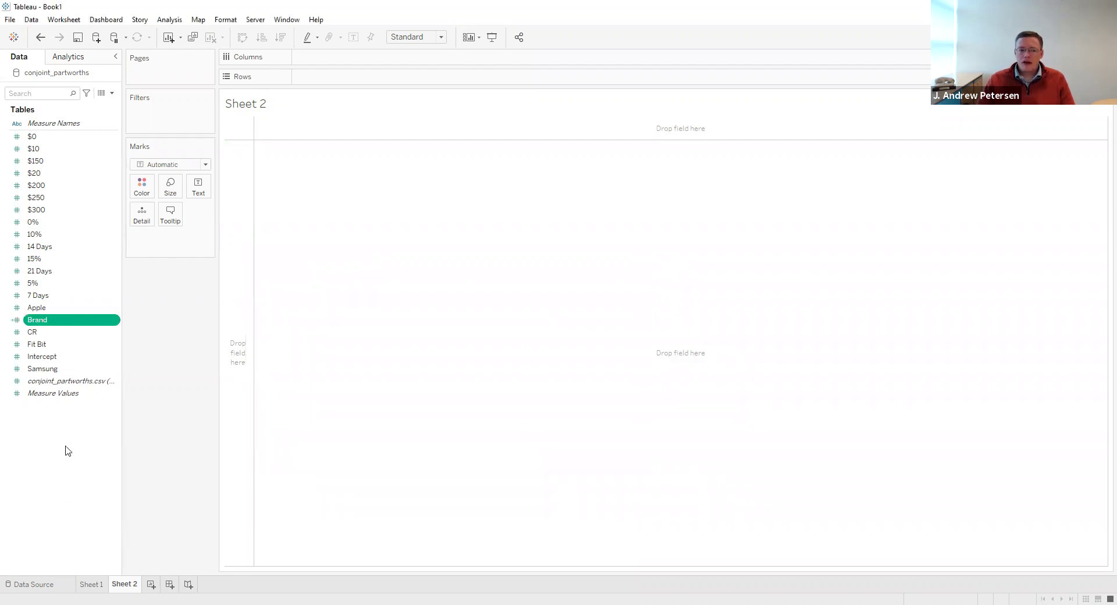
Create a calculated field "Shipping" with the formula MAX([$0],MAX([$10],[$20])) - MIN([$0],MIN([$10],[$20])).
{"action": "right_click", "coordinate": [65, 449]}
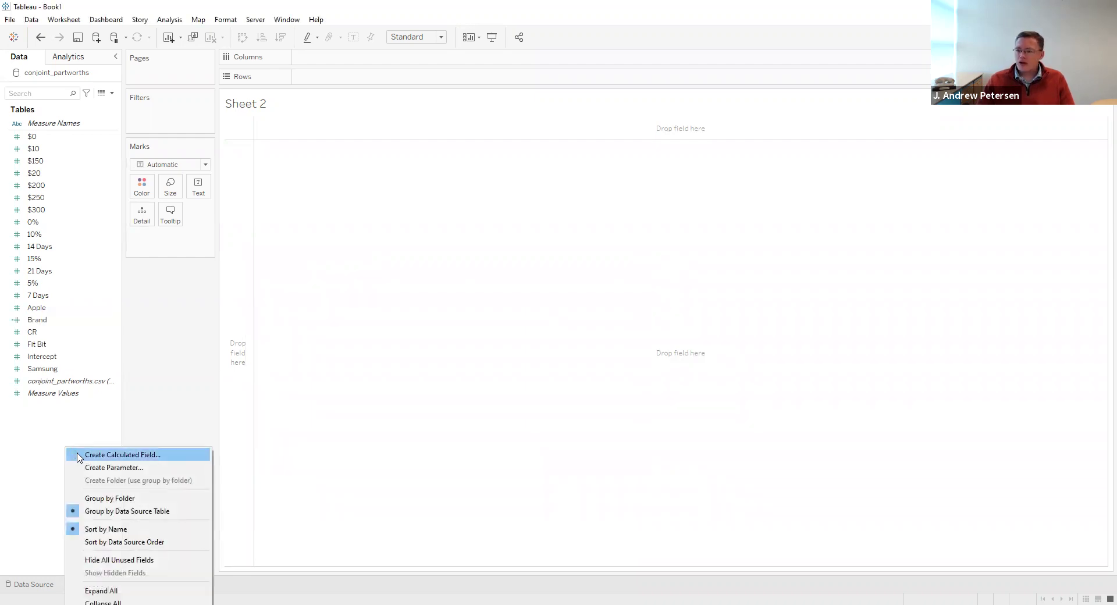
{"action": "left_click", "coordinate": [117, 455]}
{"action": "type", "text": "Shipping"}
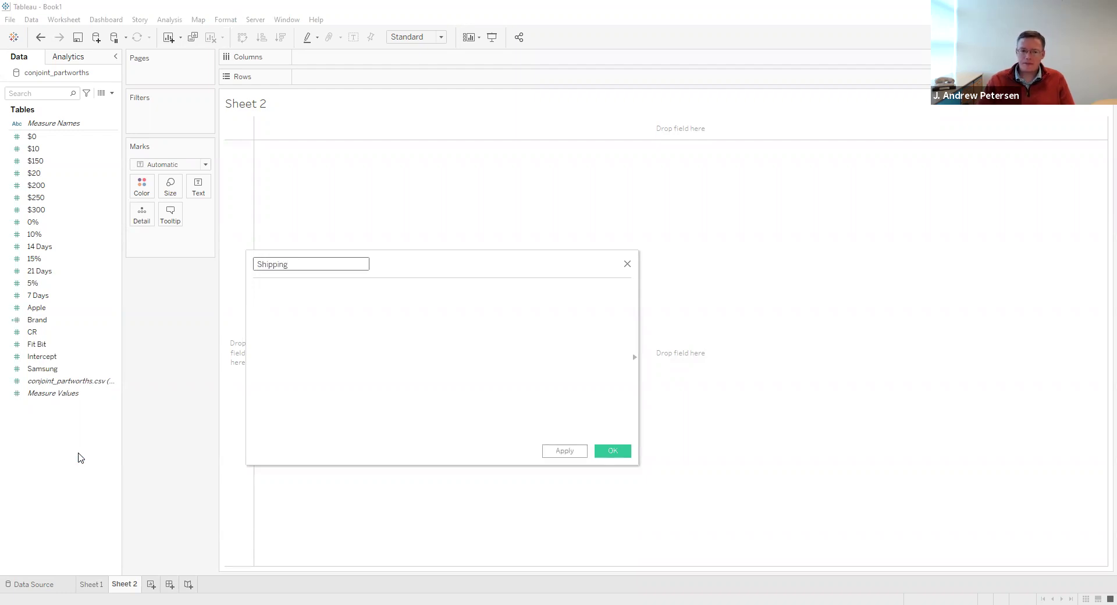
{"action": "key", "text": "Tab"}
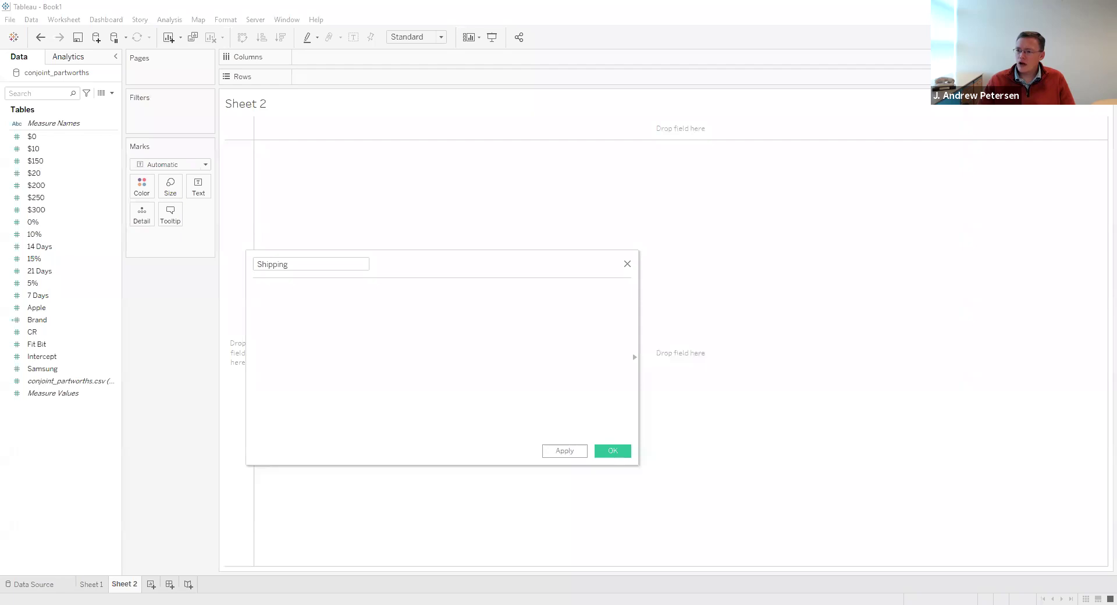
{"action": "type", "text": "MAX([$0],MAX([$10],[$20])) - MIN([$0],MIN([$10],[$20]))"}
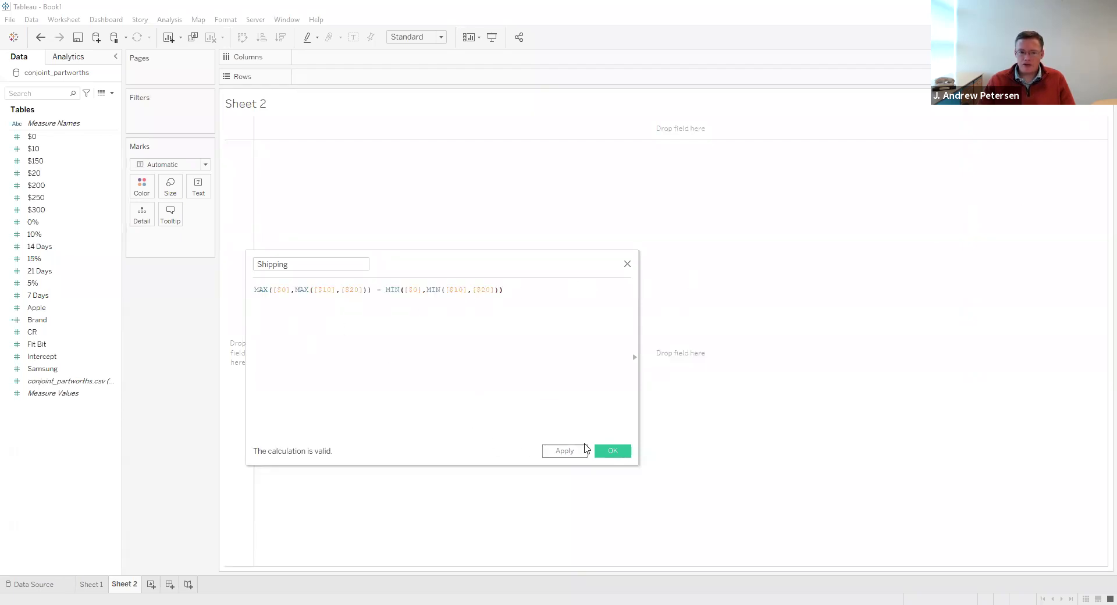
{"action": "left_click", "coordinate": [601, 451]}
Create a calculated field "Restock" with the formula MAX([0%],MAX([10%],[15%]))-MIN([0%],MIN([10%],[15%])).
{"action": "right_click", "coordinate": [53, 482]}
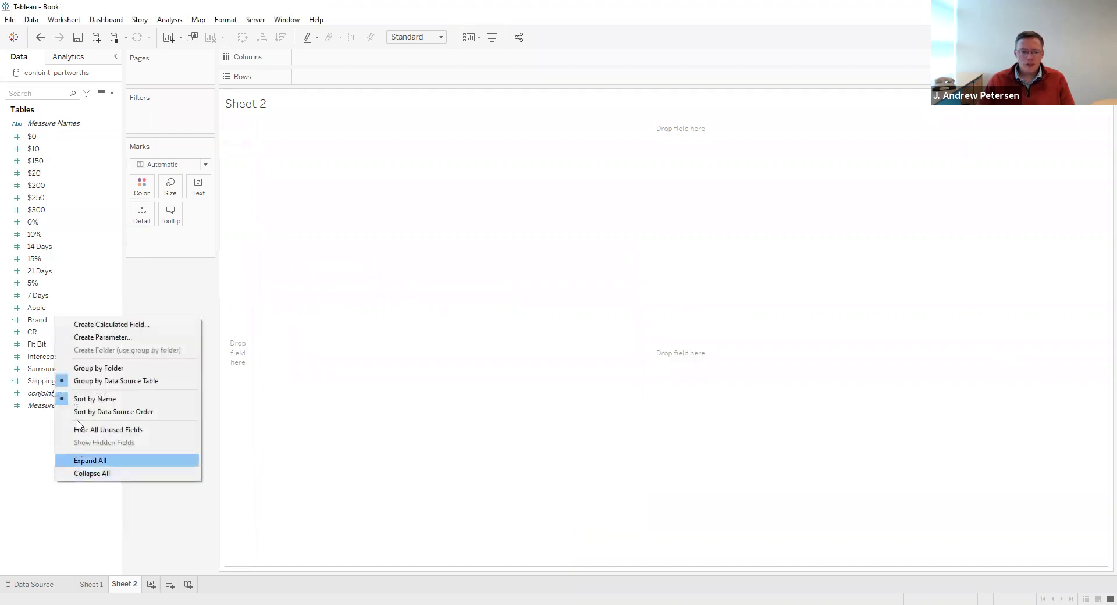
{"action": "left_click", "coordinate": [91, 326]}
{"action": "type", "text": "Restock"}
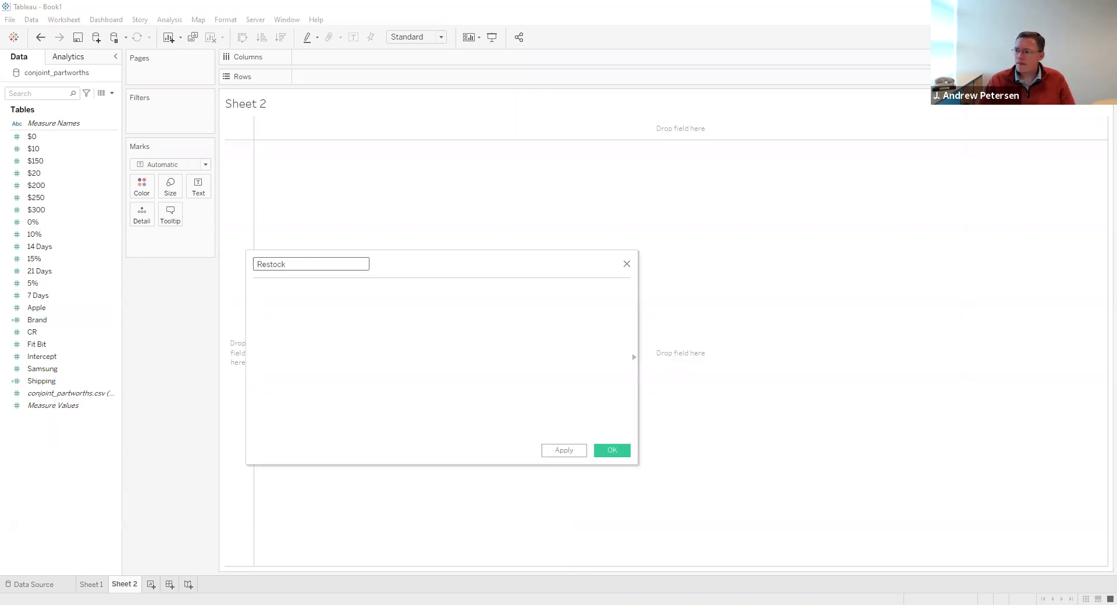
{"action": "key", "text": "Tab"}
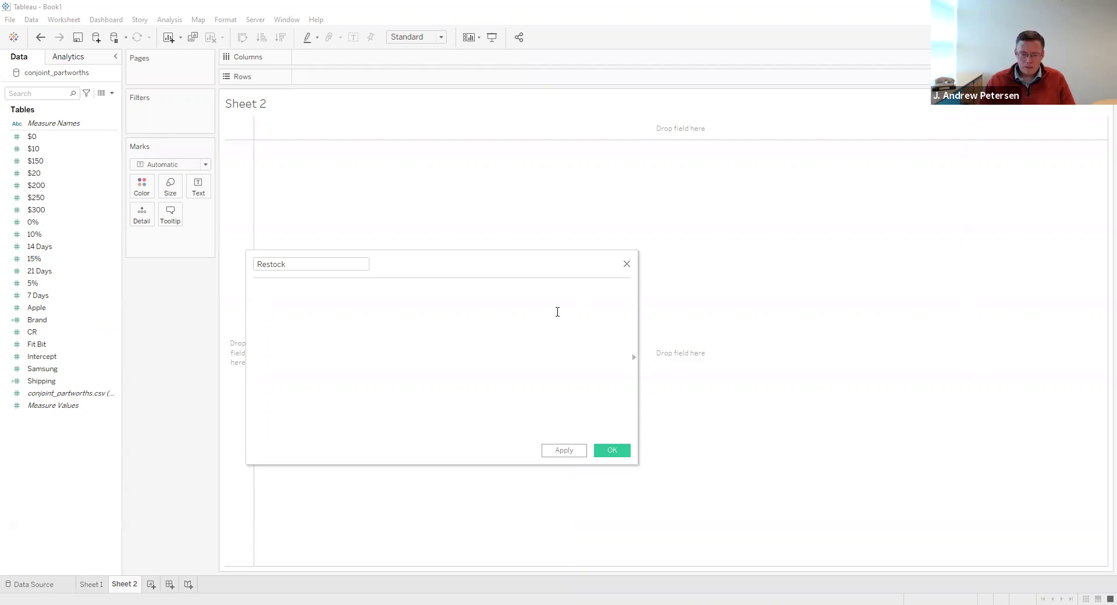
{"action": "type", "text": "MAX([0%],MAX([10%],[15%]))-MIN([0%],MIN([10%],[15%]))"}
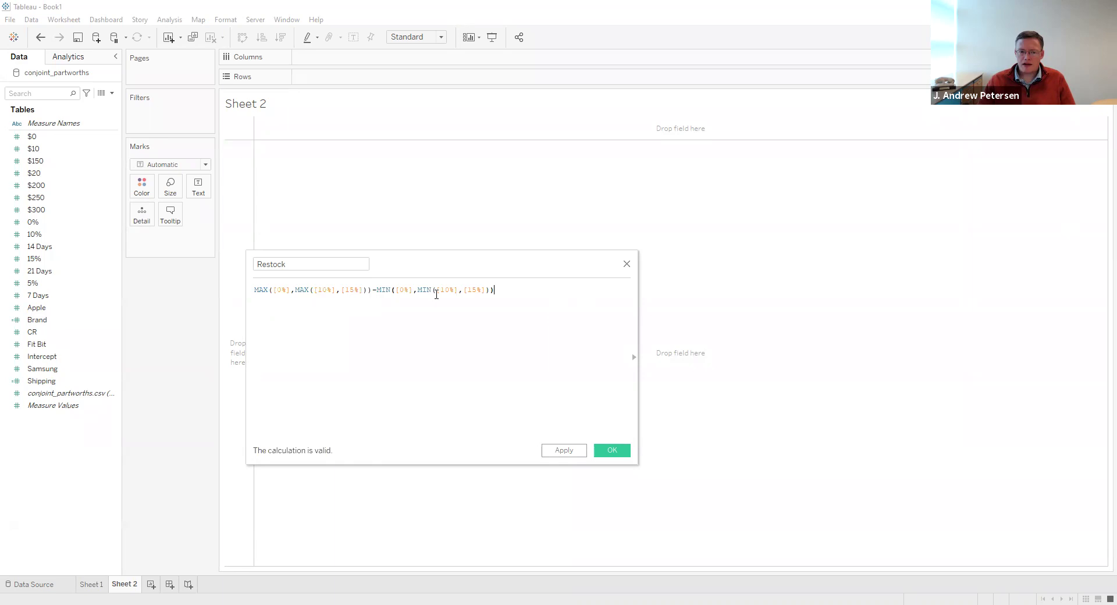
{"action": "left_click", "coordinate": [602, 456]}
Create a calculated field "Return Days" with the formula MAX([7 Days],MAX([14 Days],[21 Days])) - MIN([7 Days],MIN([14 Days],[21 Days])).
{"action": "right_click", "coordinate": [39, 470]}
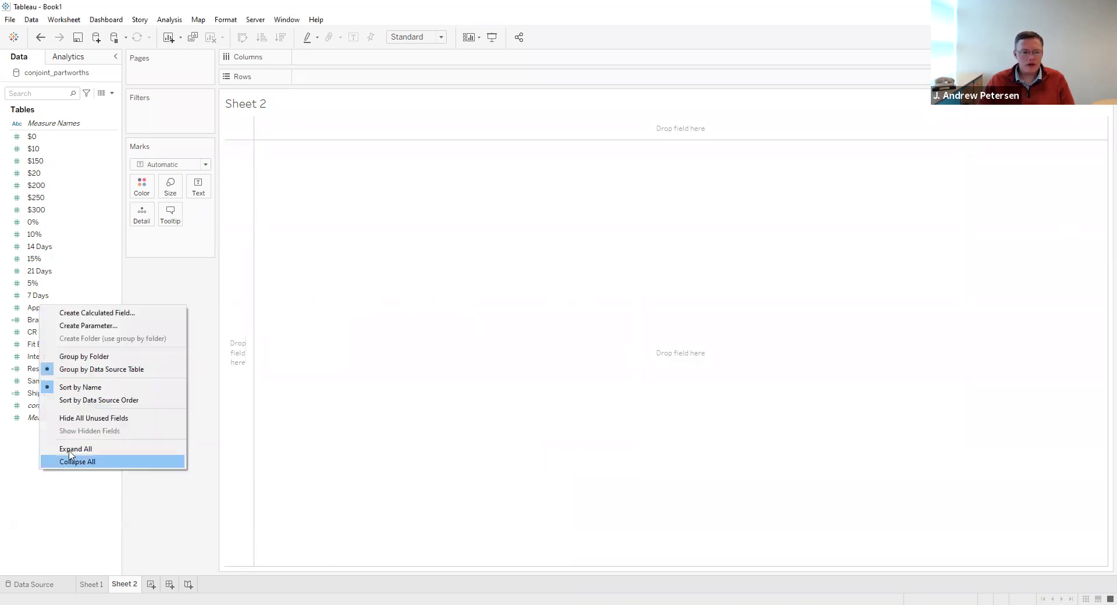
{"action": "left_click", "coordinate": [80, 314]}
{"action": "type", "text": "Return Days"}
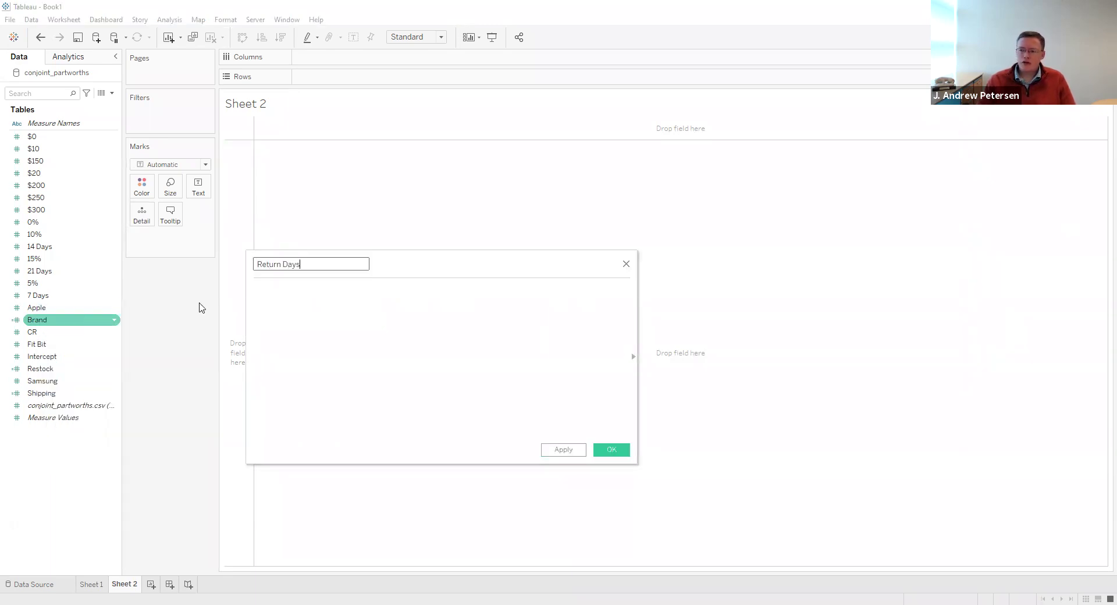
{"action": "key", "text": "Tab"}
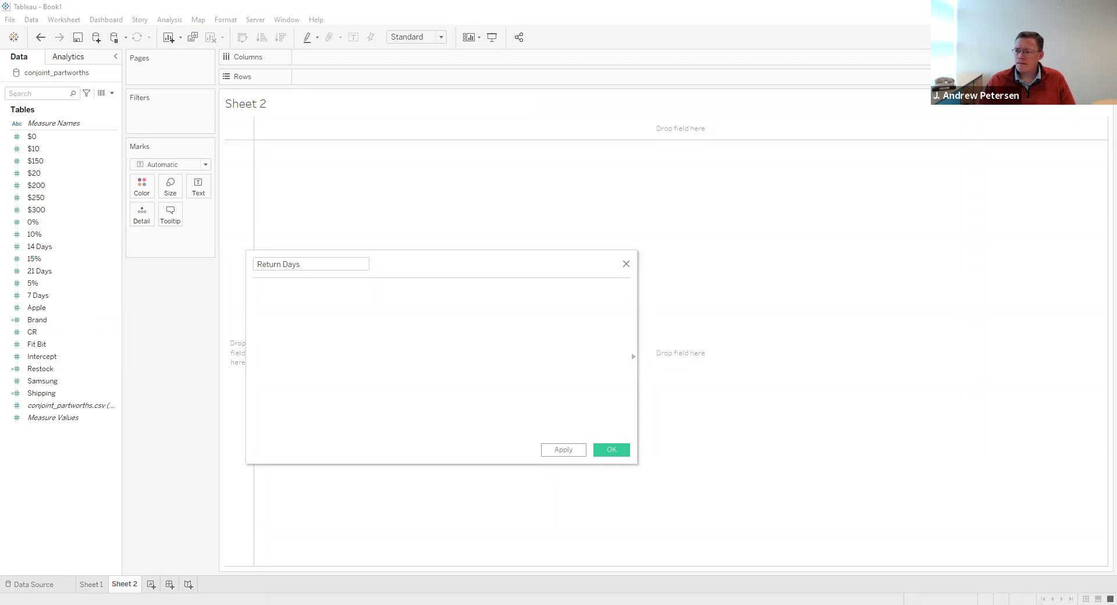
{"action": "type", "text": "MAX([7 Days],MAX([14 Days],[21 Days])) - MIN([7 Days],MIN([14 Days],[21 Days]))"}
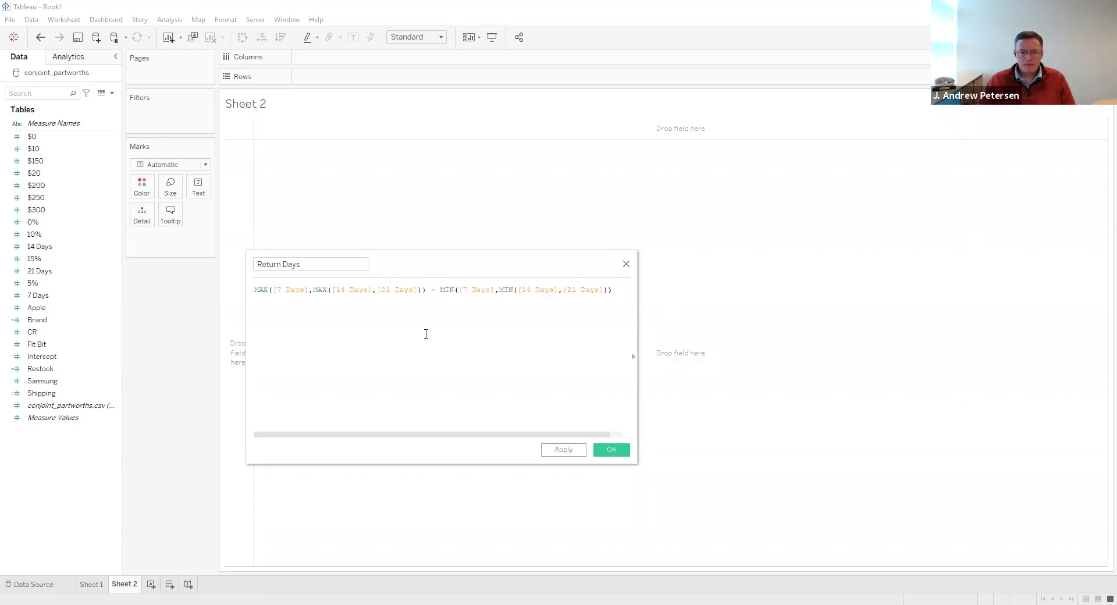
{"action": "left_click", "coordinate": [613, 456]}
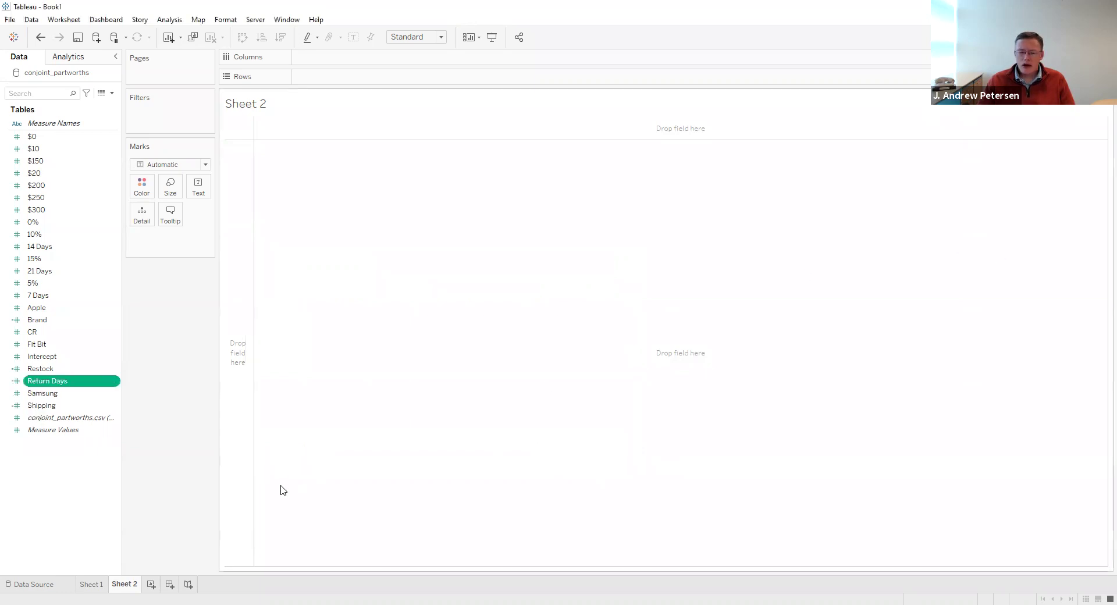
Create a calculated field "Price" with the formula MAX([$150],MAX([$200],MAX([$250],[$300])))-MIN([$150],MIN([$200],MIN([$250],[$300]))).
{"action": "right_click", "coordinate": [57, 487]}
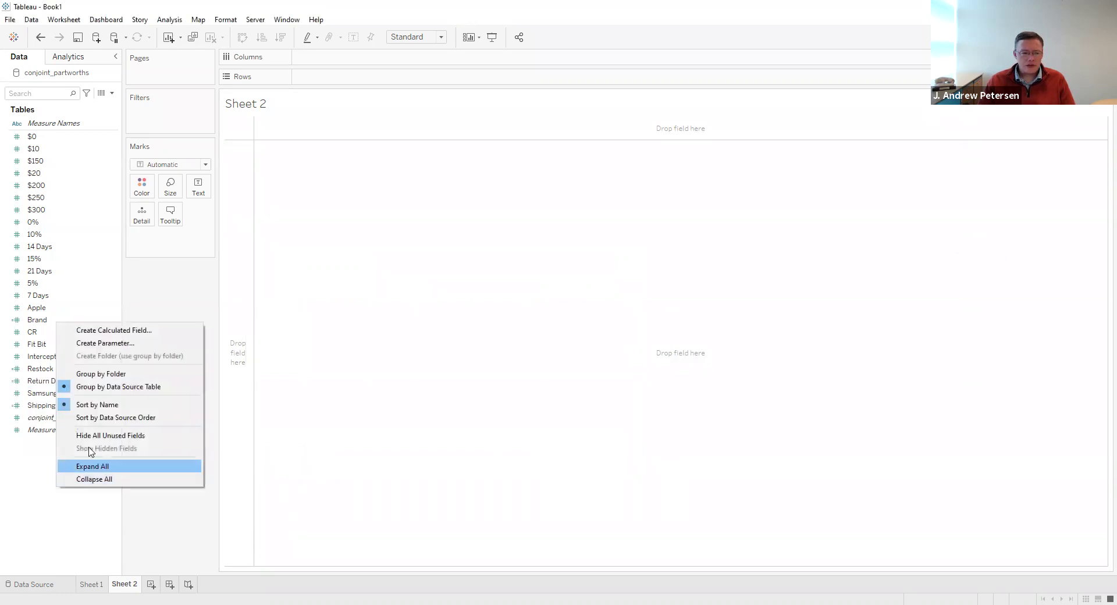
{"action": "left_click", "coordinate": [101, 330]}
{"action": "type", "text": "Price"}
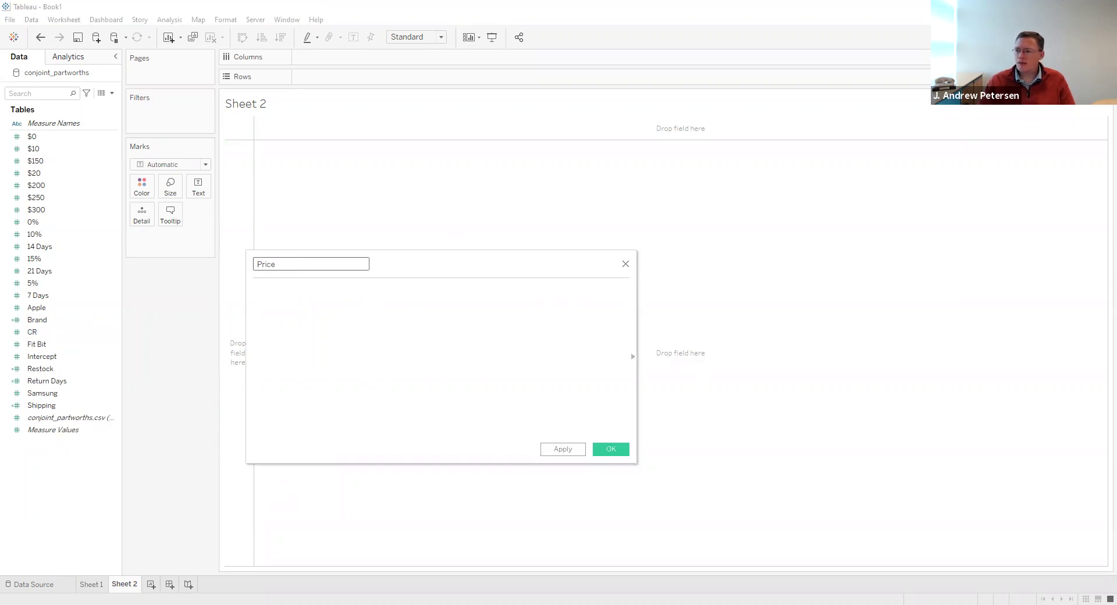
{"action": "key", "text": "Tab"}
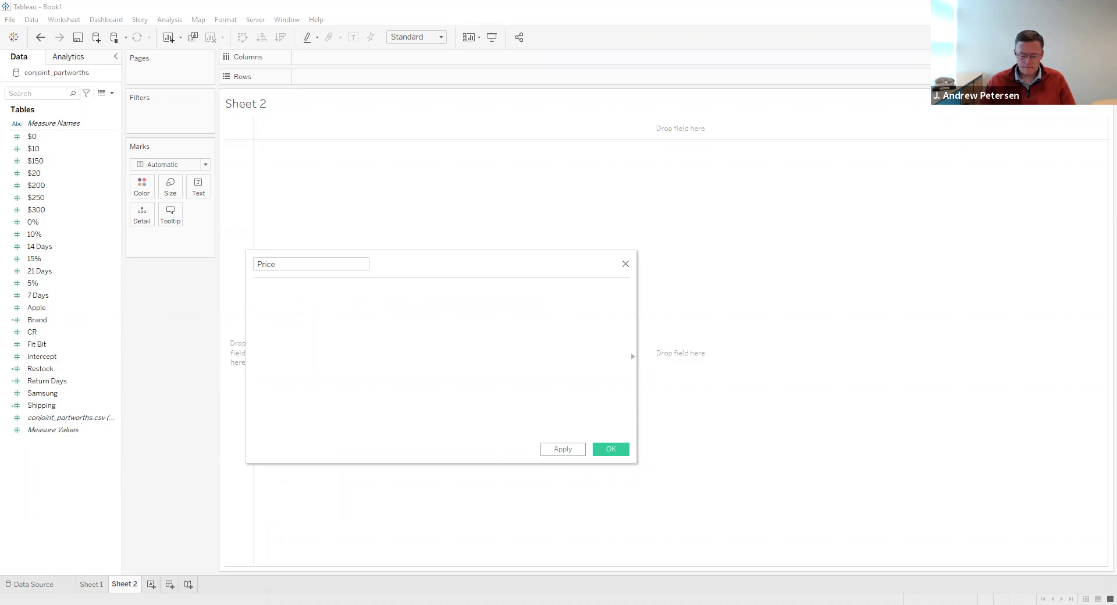
{"action": "type", "text": "MAX([$150],MAX([$200],MAX([$250],[$300])))-MIN([$150],MIN([$200],MIN([$250],[$300])))"}
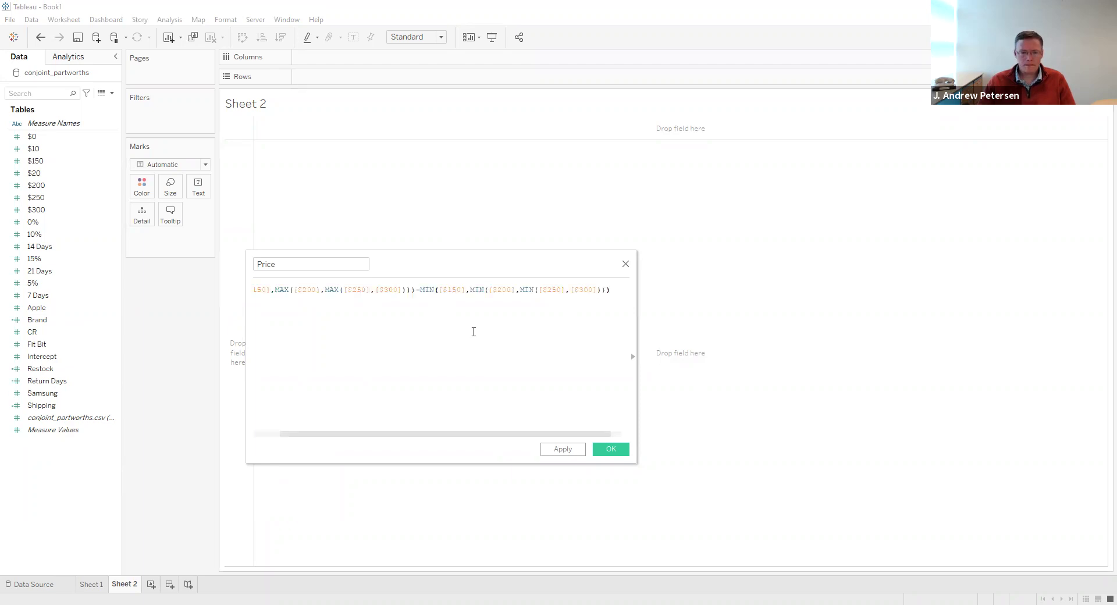
{"action": "left_click", "coordinate": [610, 449]}
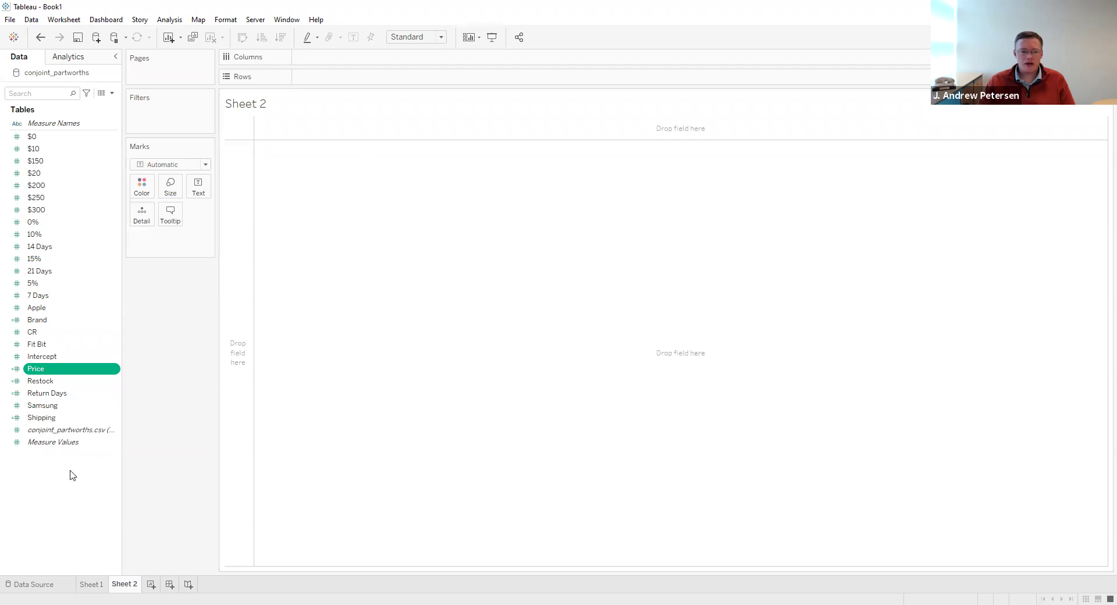
Build a bar chart on Sheet 2 with Measure Values on Columns and Measure Names on Rows.
{"action": "left_click_drag", "start_coordinate": [64, 445], "coordinate": [356, 59]}
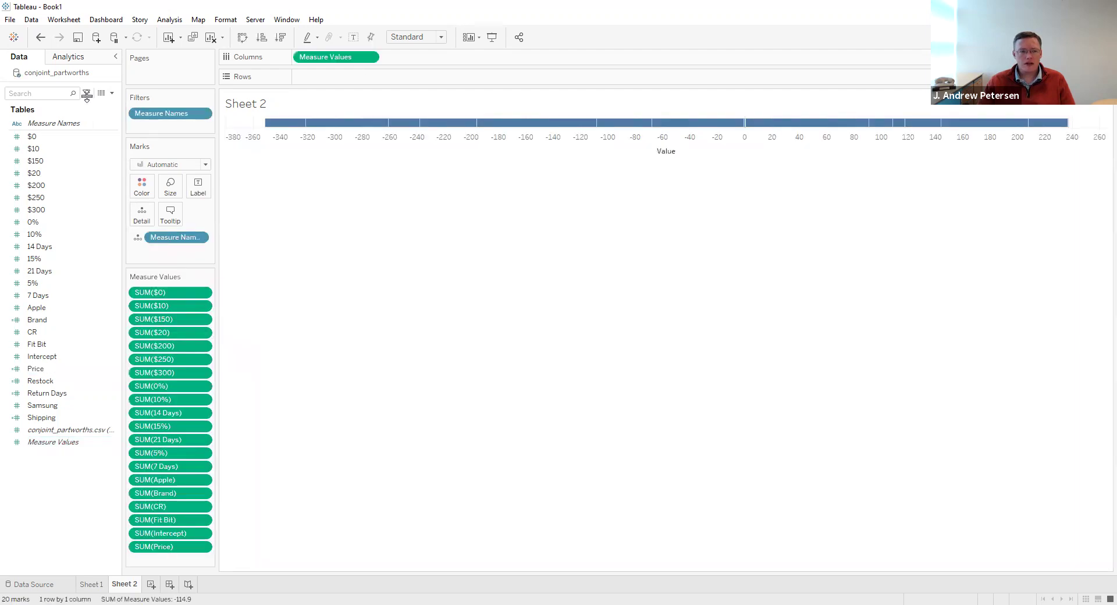
{"action": "left_click", "coordinate": [64, 124]}
{"action": "left_click_drag", "start_coordinate": [63, 121], "coordinate": [369, 77]}
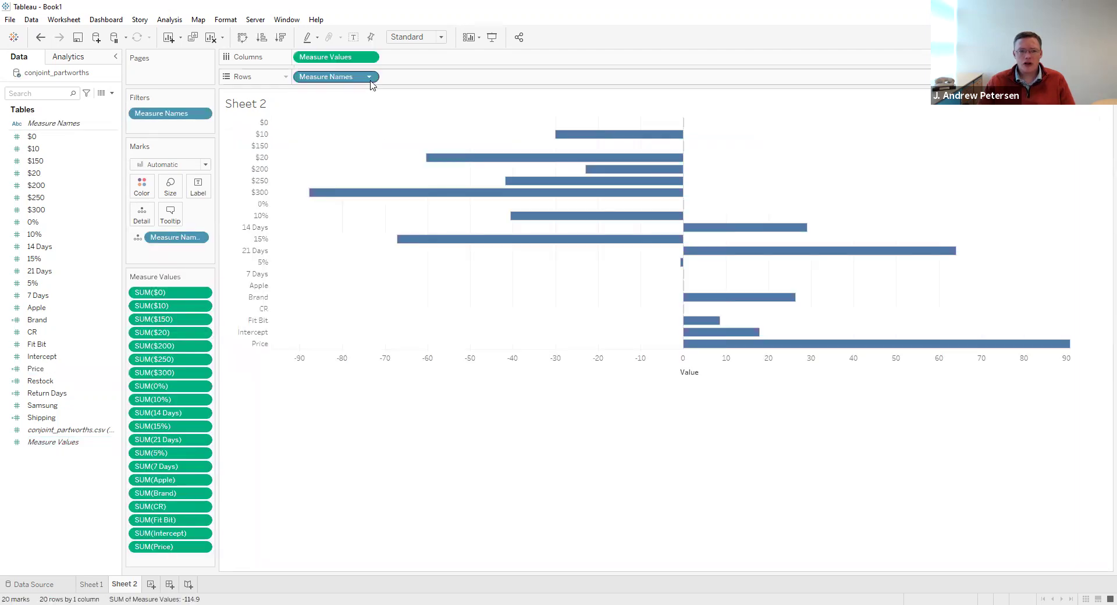
Filter Measure Names on Sheet 2 to only Brand, Price, Restock, Return Days and Shipping.
{"action": "left_click", "coordinate": [370, 78]}
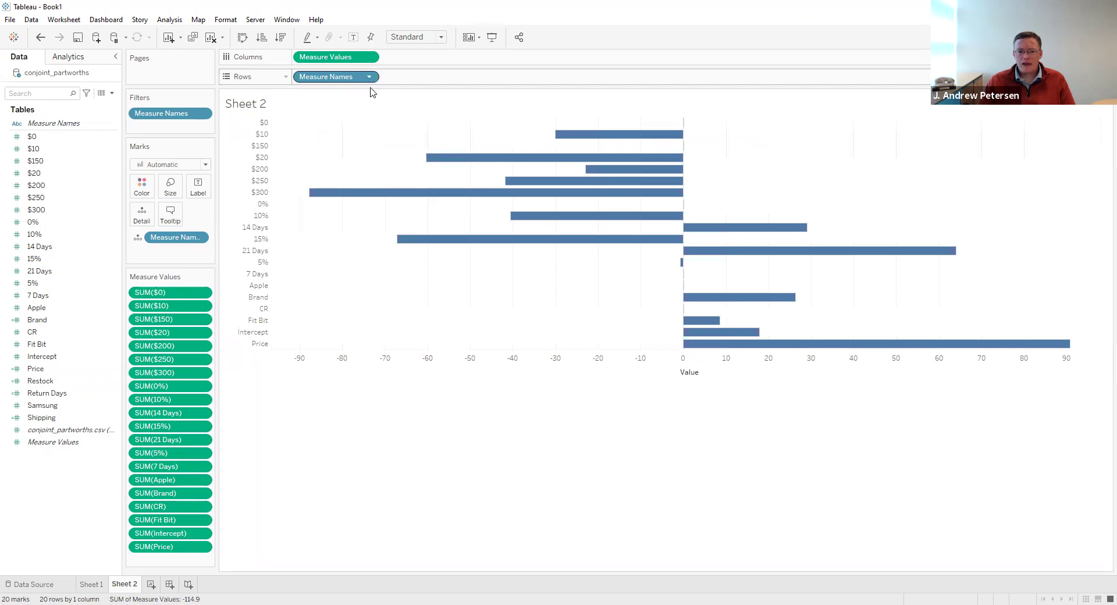
{"action": "left_click", "coordinate": [370, 92]}
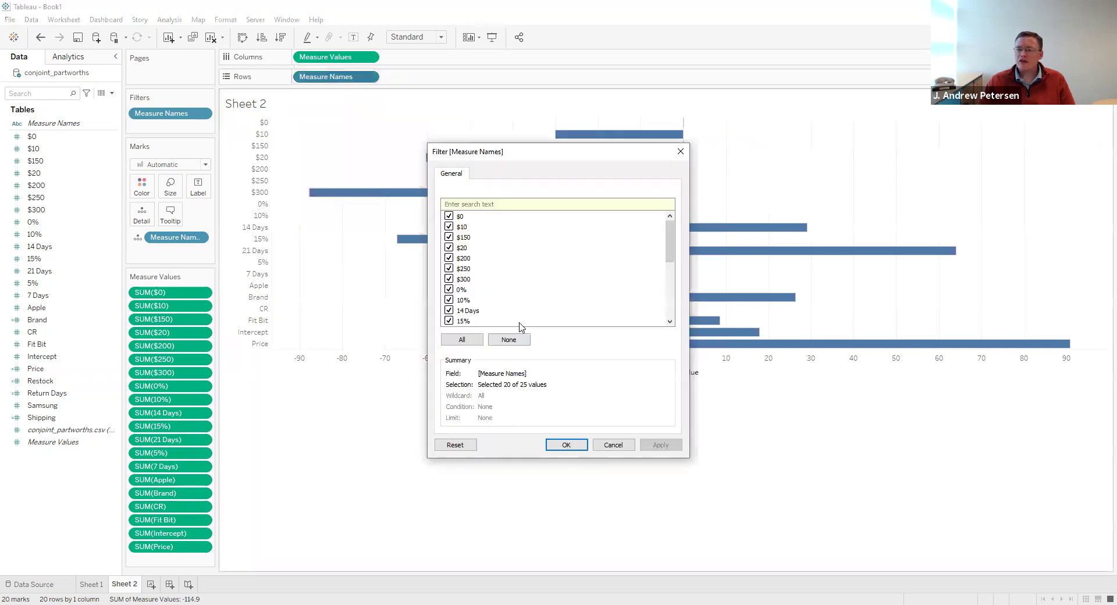
{"action": "left_click", "coordinate": [510, 339]}
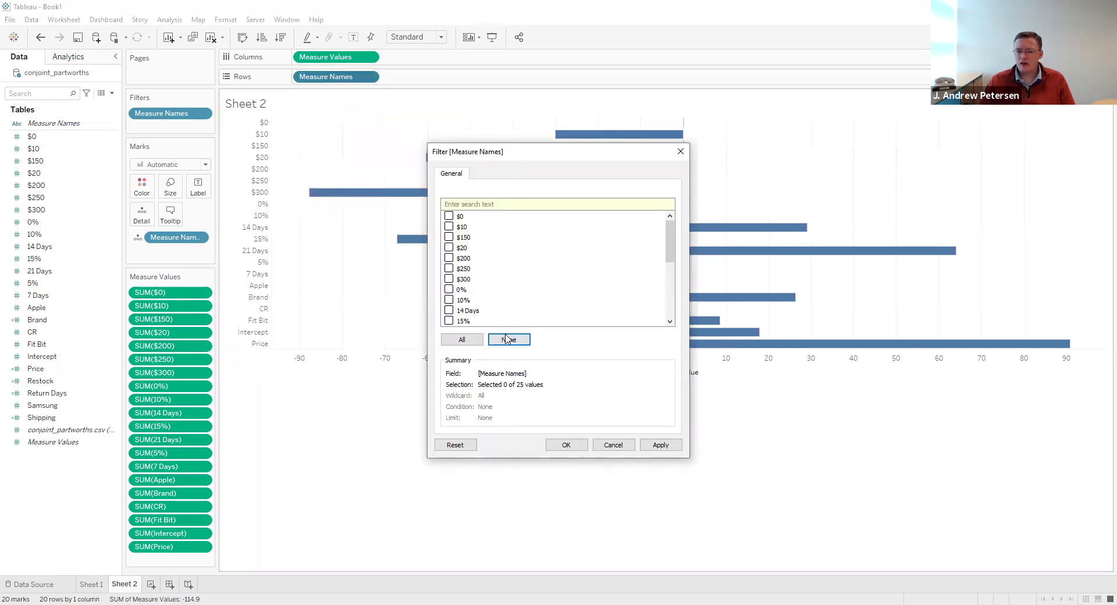
{"action": "scroll", "coordinate": [520, 284], "scroll_direction": "down", "scroll_amount": 2}
{"action": "scroll", "coordinate": [520, 284], "scroll_direction": "down", "scroll_amount": 2}
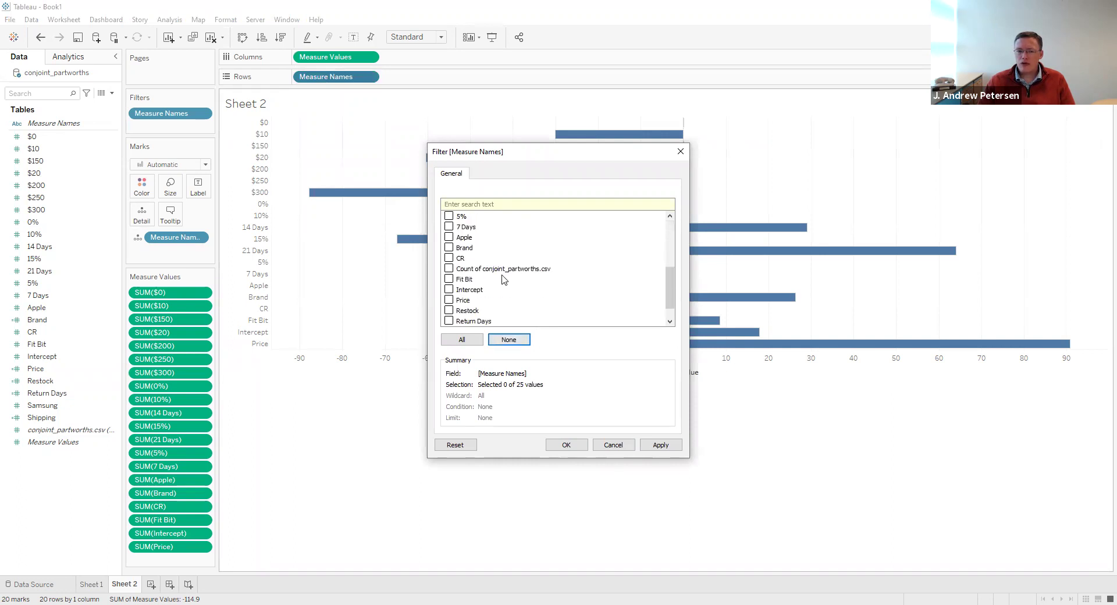
{"action": "left_click", "coordinate": [455, 248]}
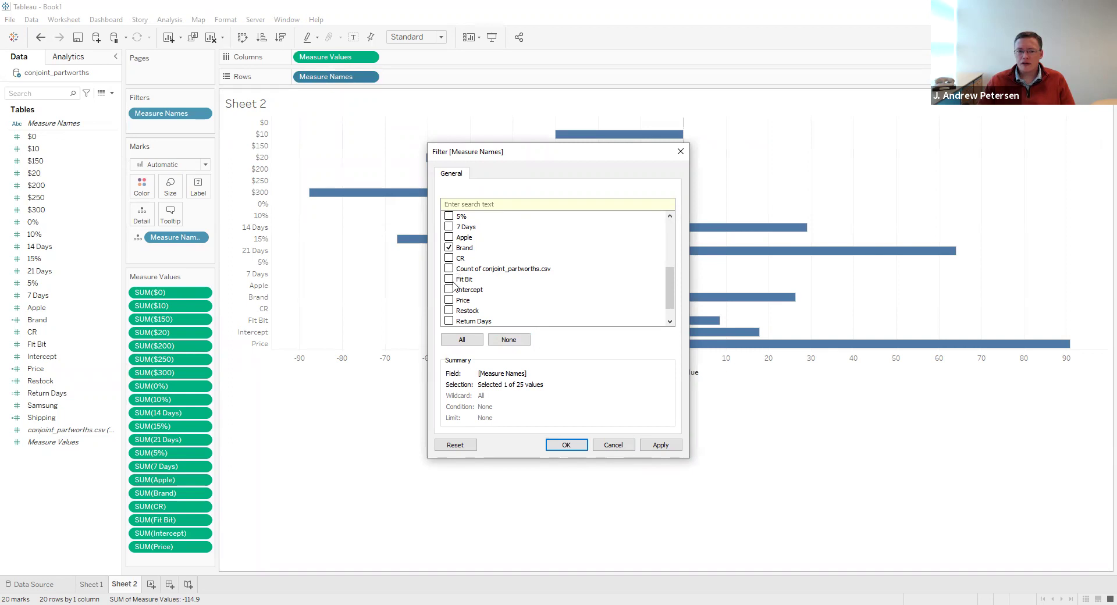
{"action": "left_click", "coordinate": [449, 310]}
{"action": "scroll", "coordinate": [449, 321], "scroll_direction": "down", "scroll_amount": 1}
{"action": "left_click", "coordinate": [449, 320]}
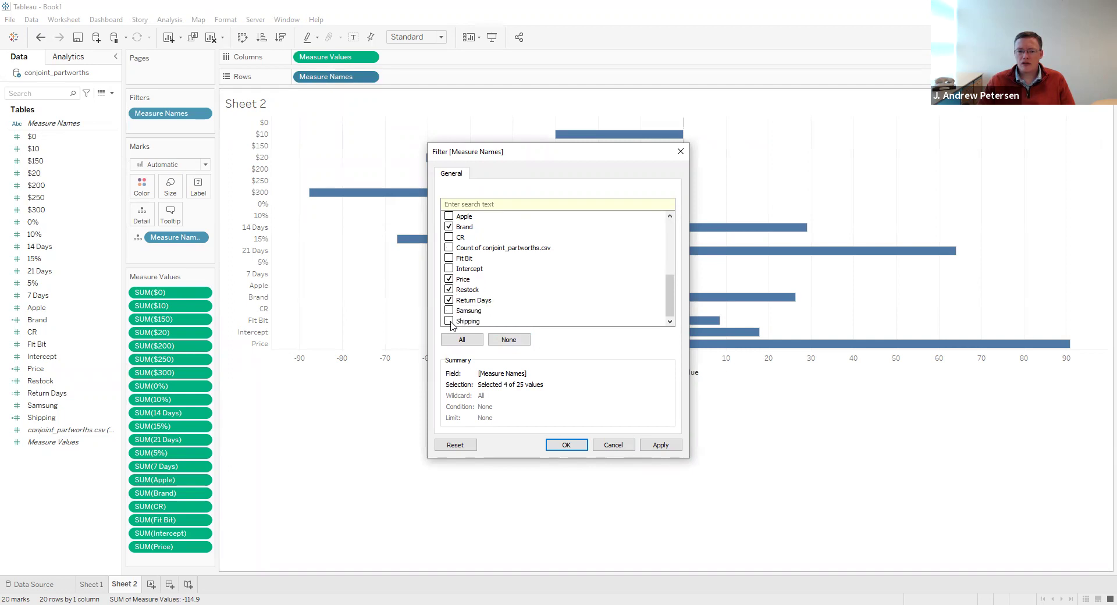
{"action": "left_click", "coordinate": [574, 450]}
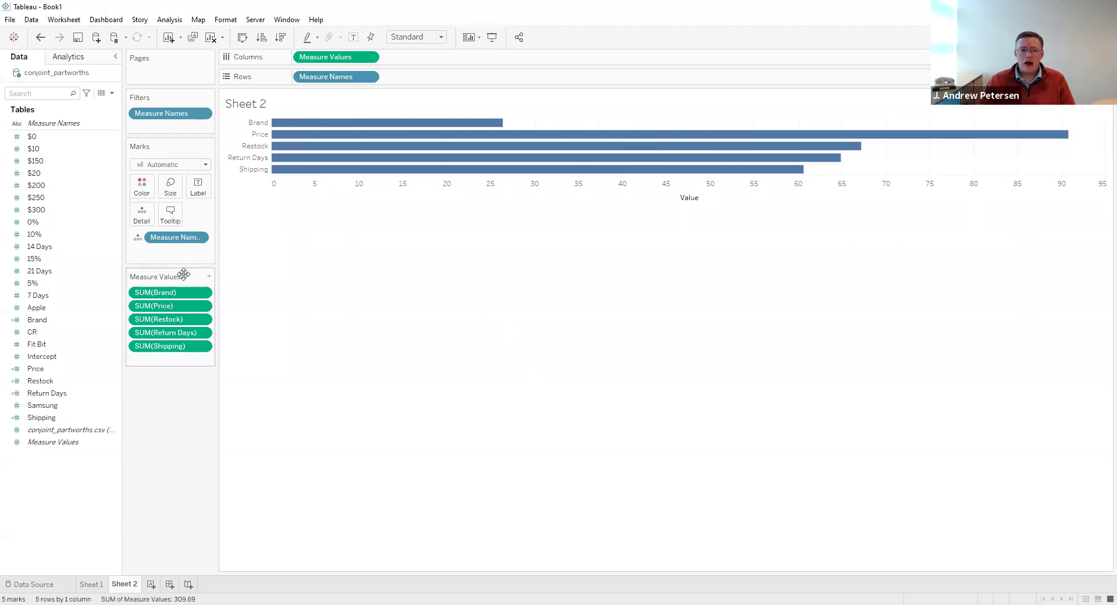
Fit the bar chart to Entire View and change the Brand, Price, Restock, Return Days and Shipping measures to Average.
{"action": "left_click", "coordinate": [423, 39]}
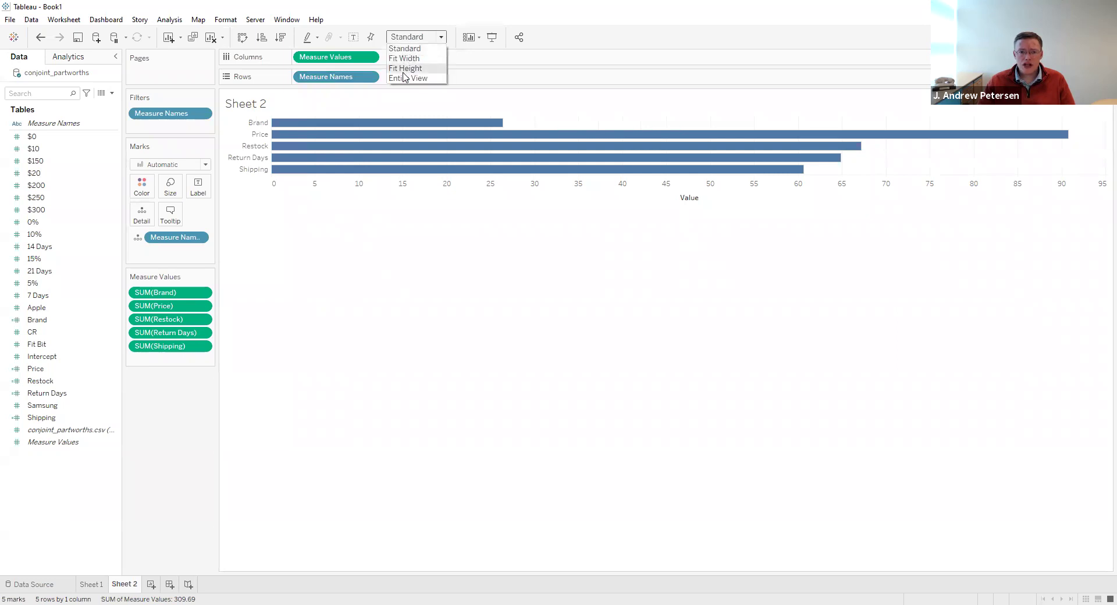
{"action": "left_click", "coordinate": [402, 78]}
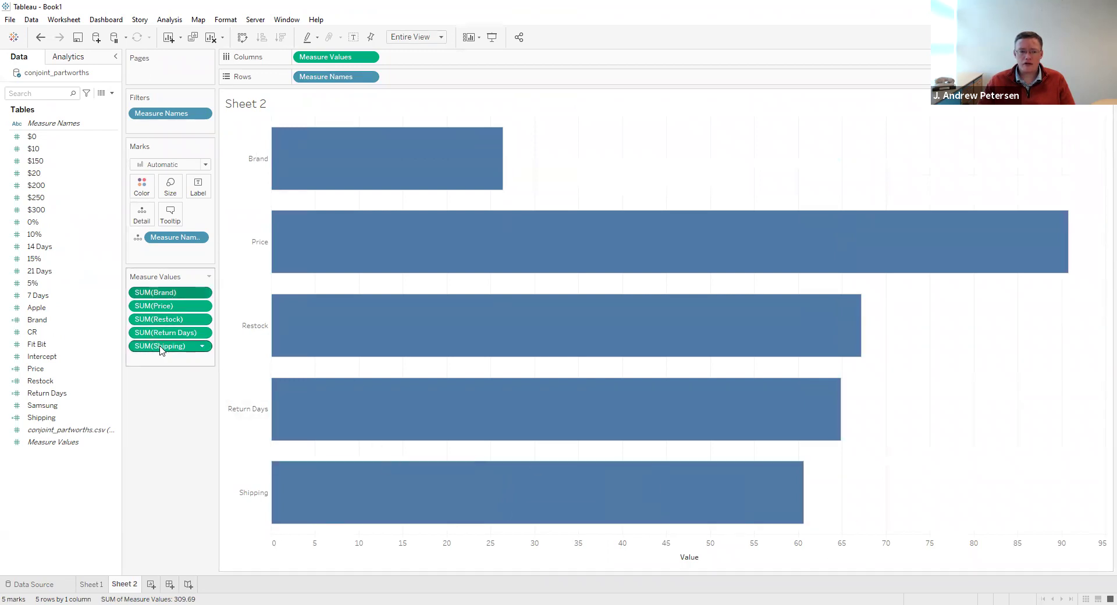
{"action": "left_click", "coordinate": [202, 348]}
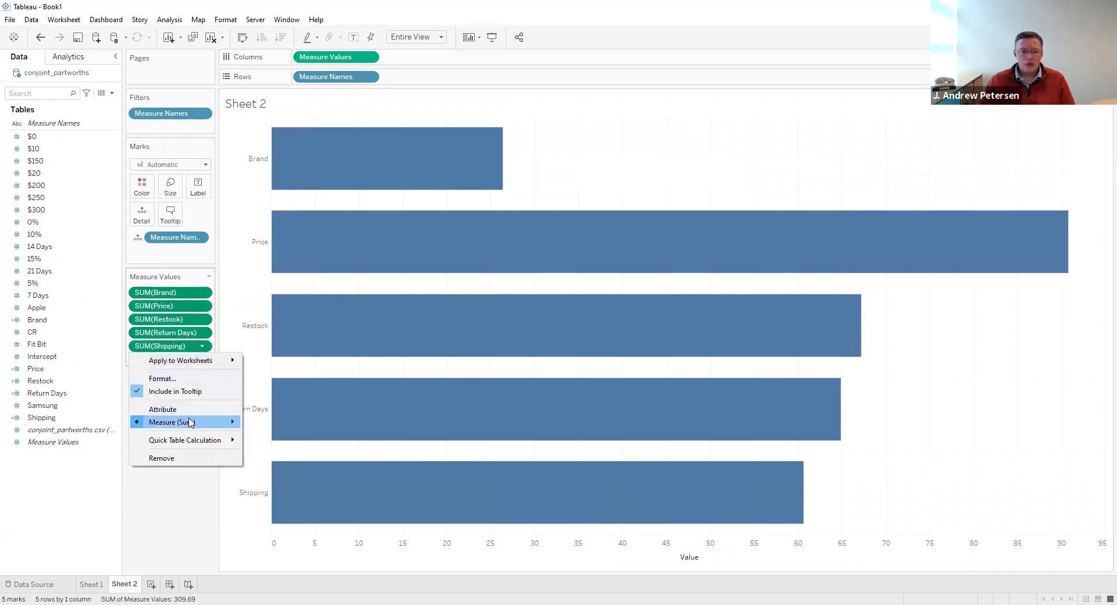
{"action": "mouse_move", "coordinate": [190, 423]}
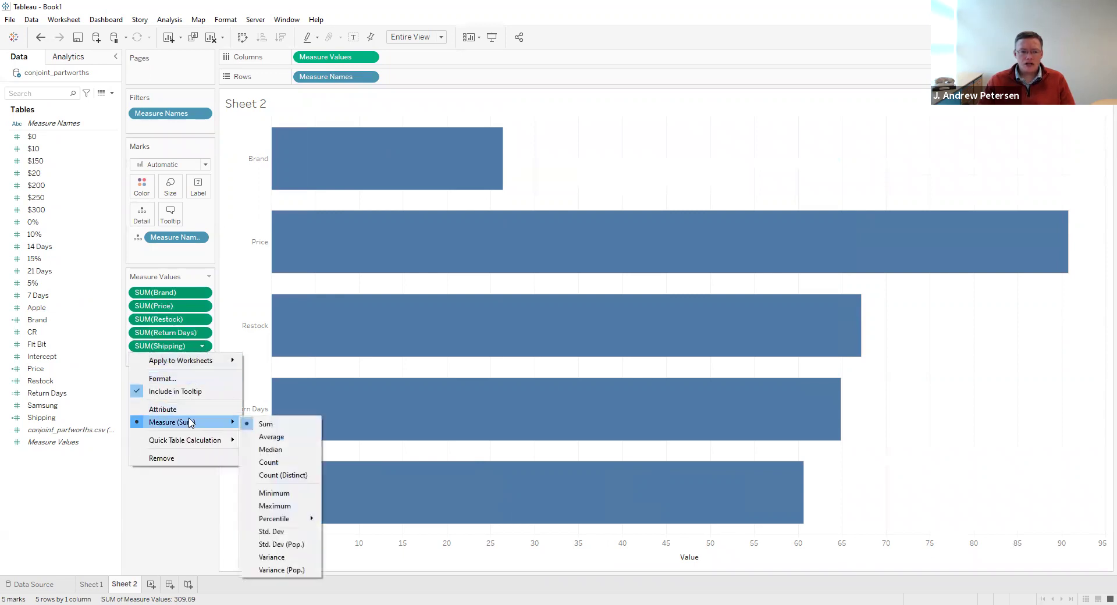
{"action": "left_click", "coordinate": [283, 438]}
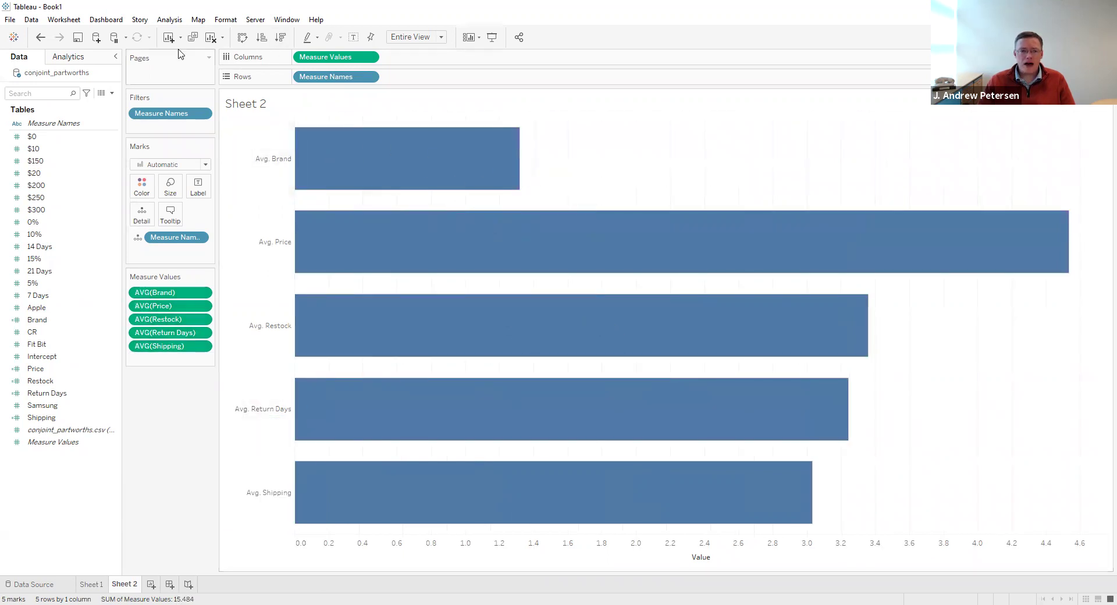
Show mark labels on the bars and change the sheet title to "Average Attribute Importance".
{"action": "left_click", "coordinate": [167, 21]}
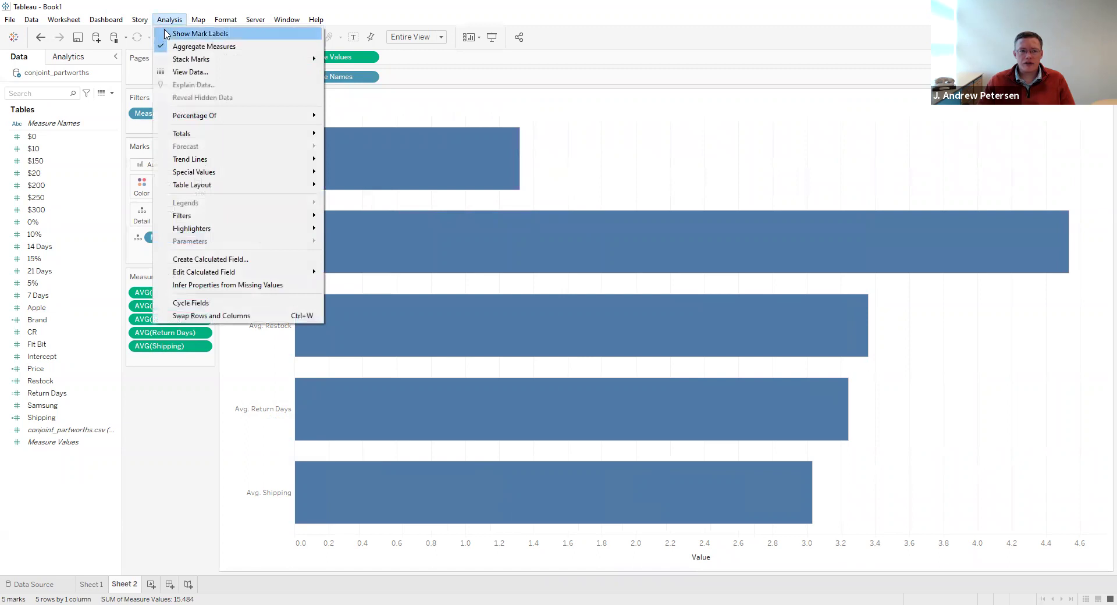
{"action": "left_click", "coordinate": [167, 34]}
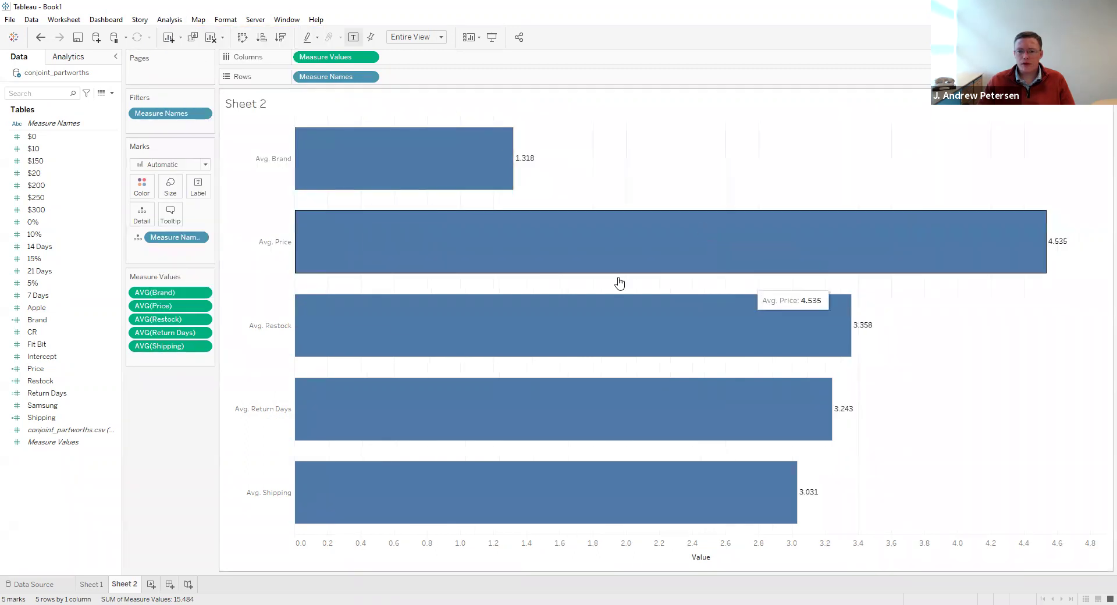
{"action": "double_click", "coordinate": [258, 107]}
{"action": "key", "text": "ctrl+a"}
{"action": "type", "text": "A"}
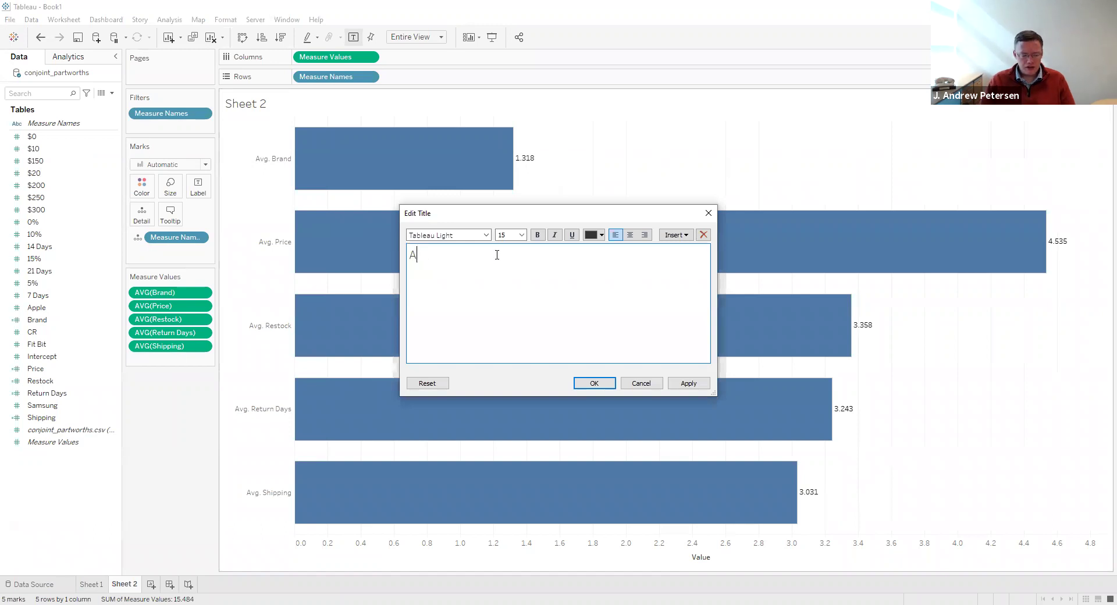
{"action": "type", "text": "verage Attri"}
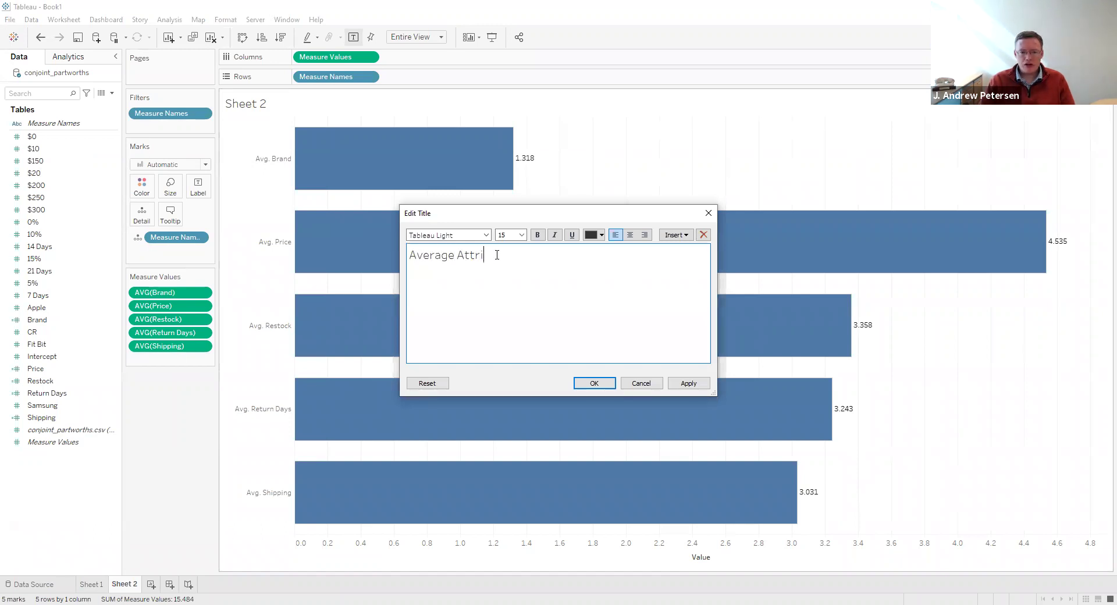
{"action": "type", "text": "bute Importance"}
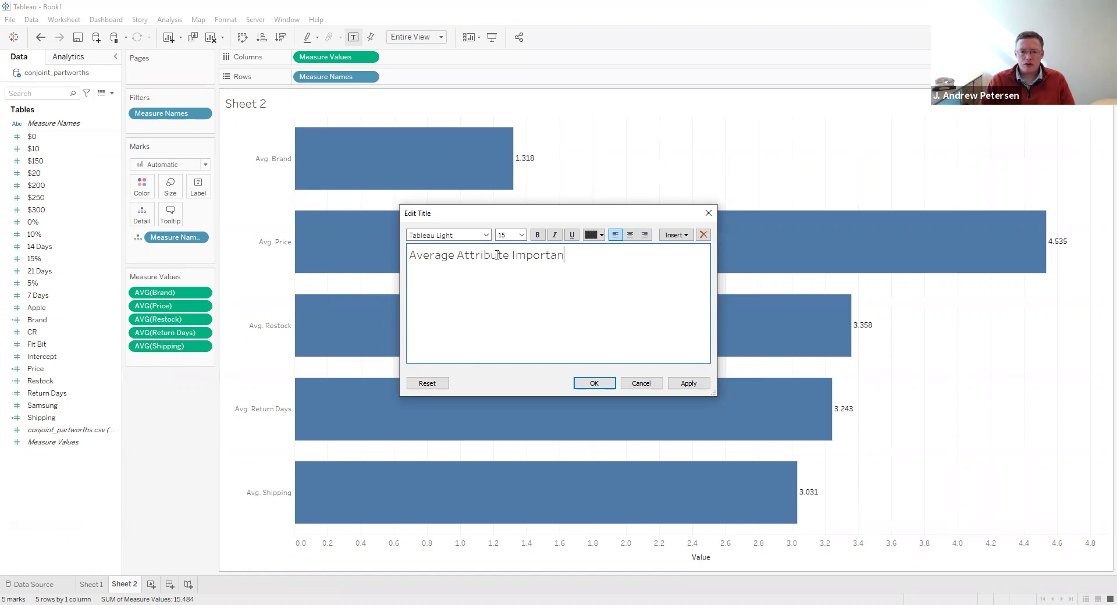
{"action": "left_click", "coordinate": [675, 383]}
{"action": "left_click", "coordinate": [611, 384]}
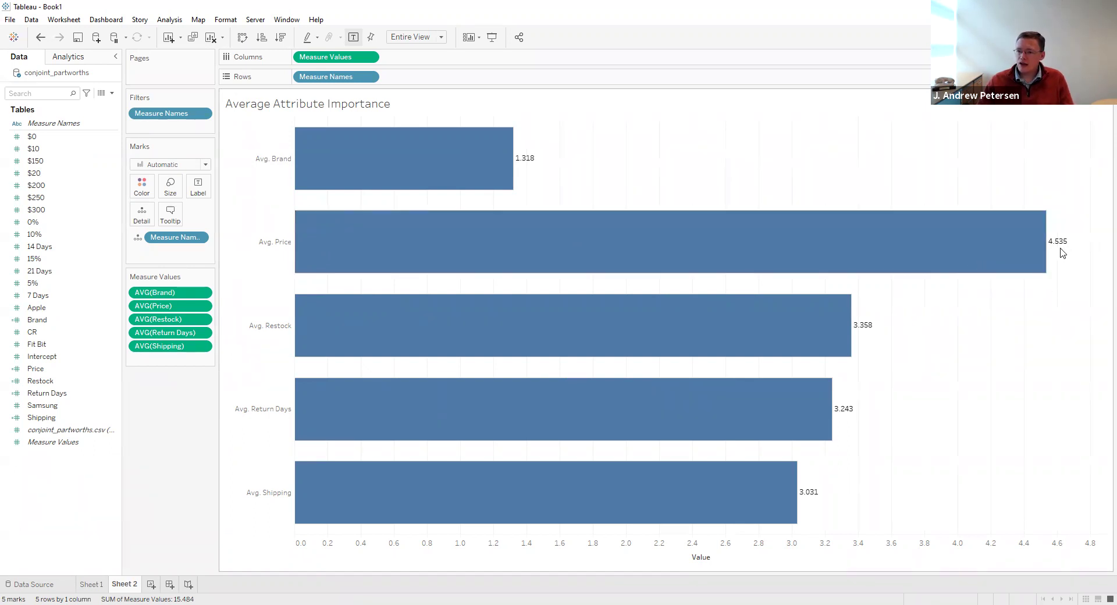
{"action": "mouse_move", "coordinate": [519, 165]}
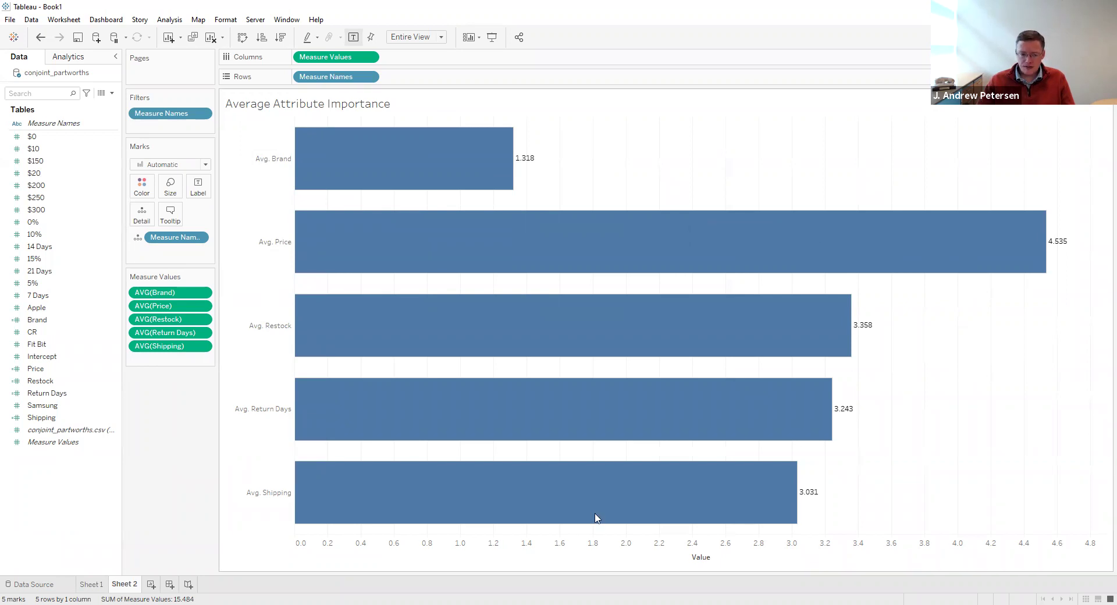
Add a worksheet and create a calculated field "Brand %" with the formula AVG([Brand])/(AVG([Brand]) + AVG([Shipping]) + AVG([Restock]) + AVG([Return Days]) + AVG([Price])).
{"action": "left_click", "coordinate": [151, 585]}
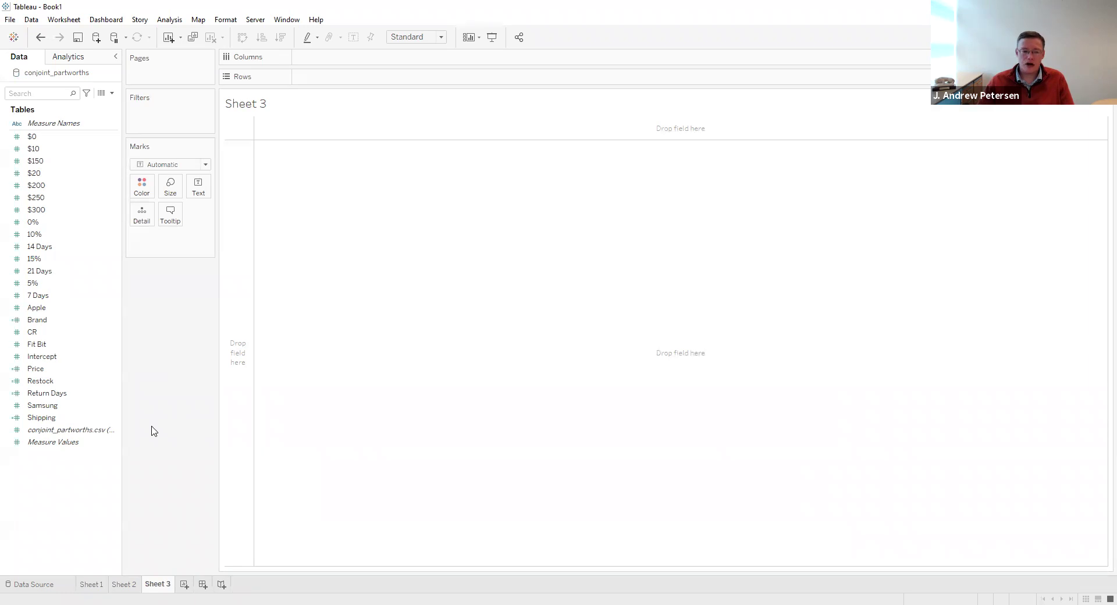
{"action": "right_click", "coordinate": [64, 479]}
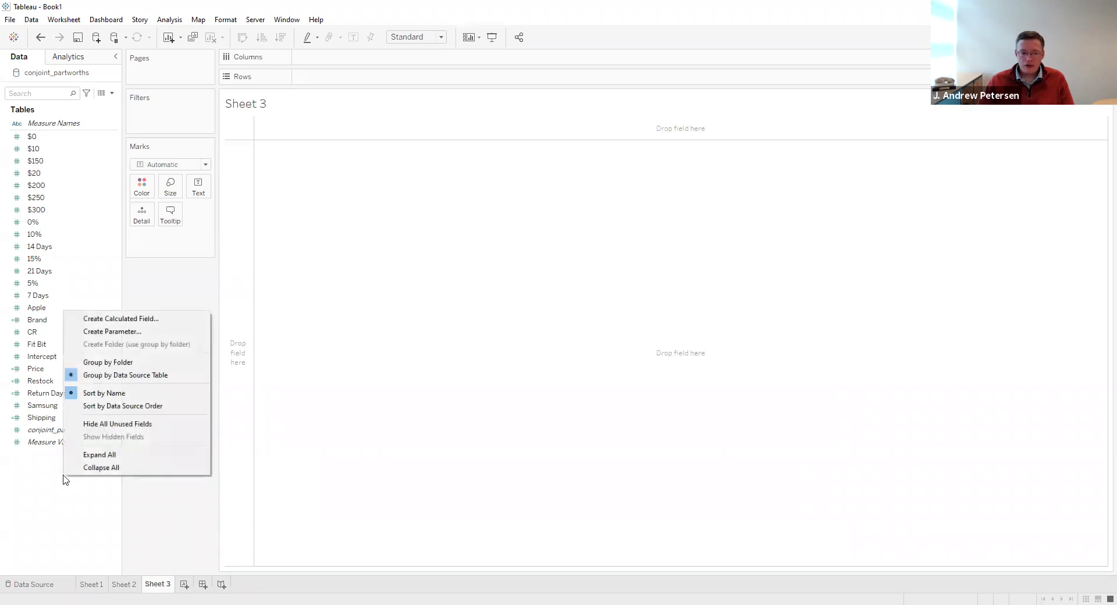
{"action": "left_click", "coordinate": [102, 320]}
{"action": "type", "text": "Brand %"}
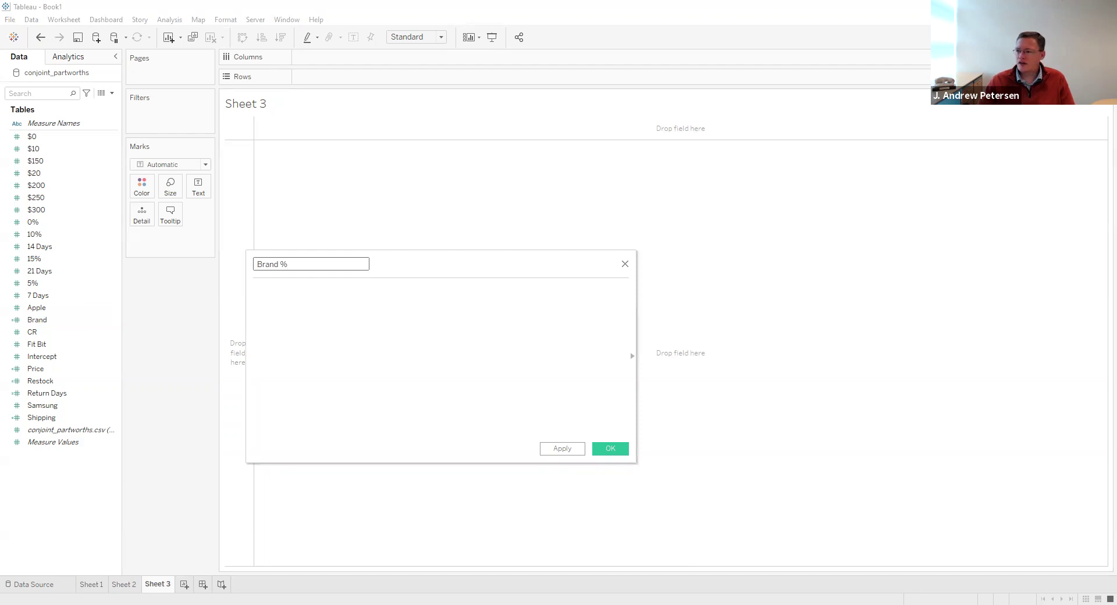
{"action": "key", "text": "Tab"}
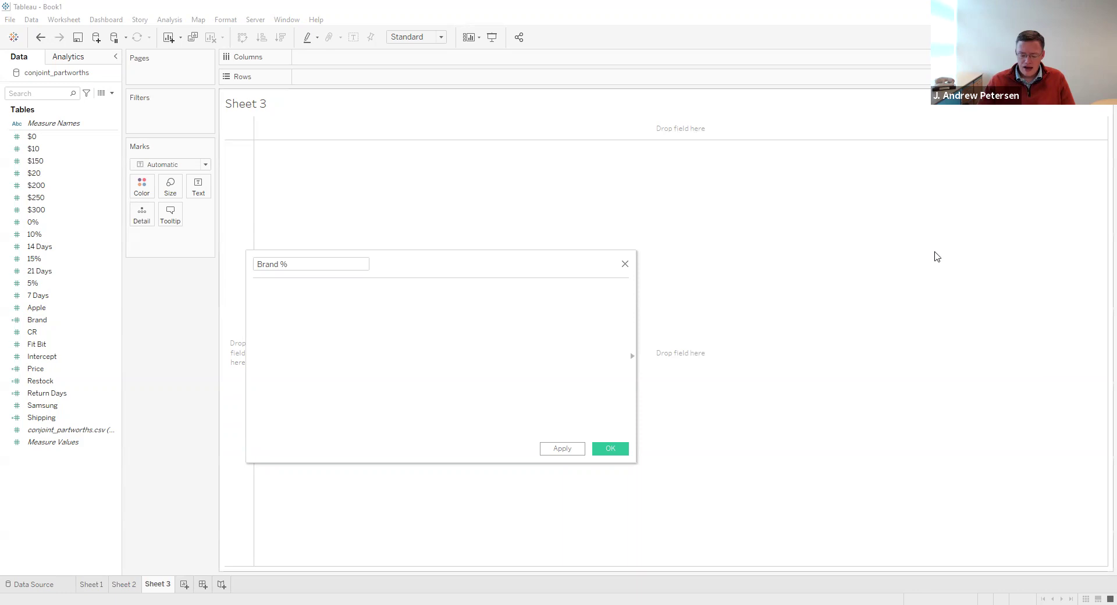
{"action": "key", "text": "ctrl+v"}
{"action": "left_click", "coordinate": [296, 434]}
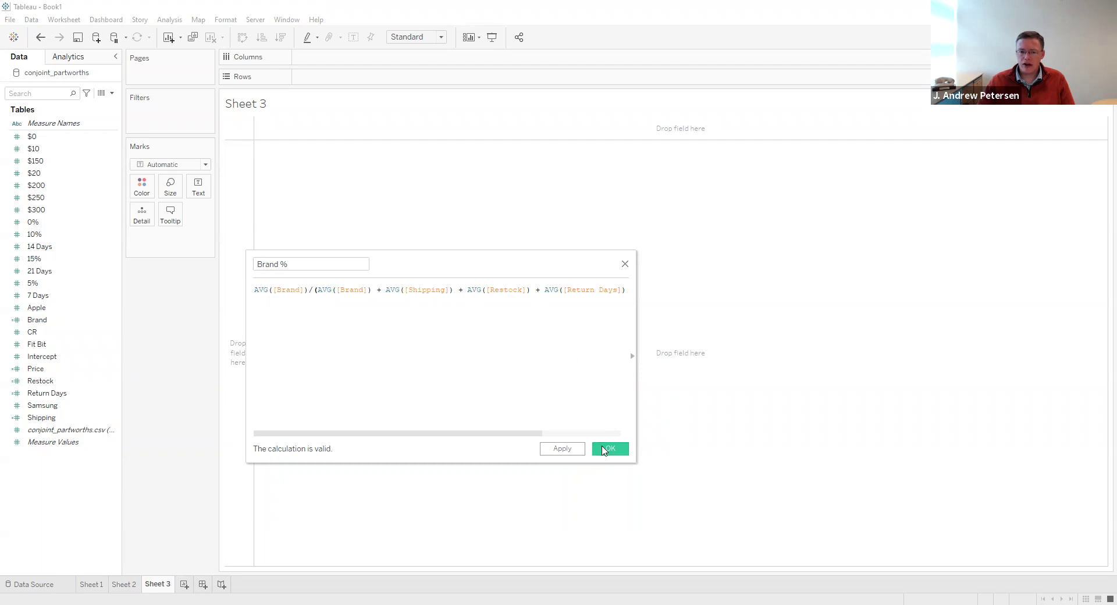
{"action": "left_click", "coordinate": [607, 449]}
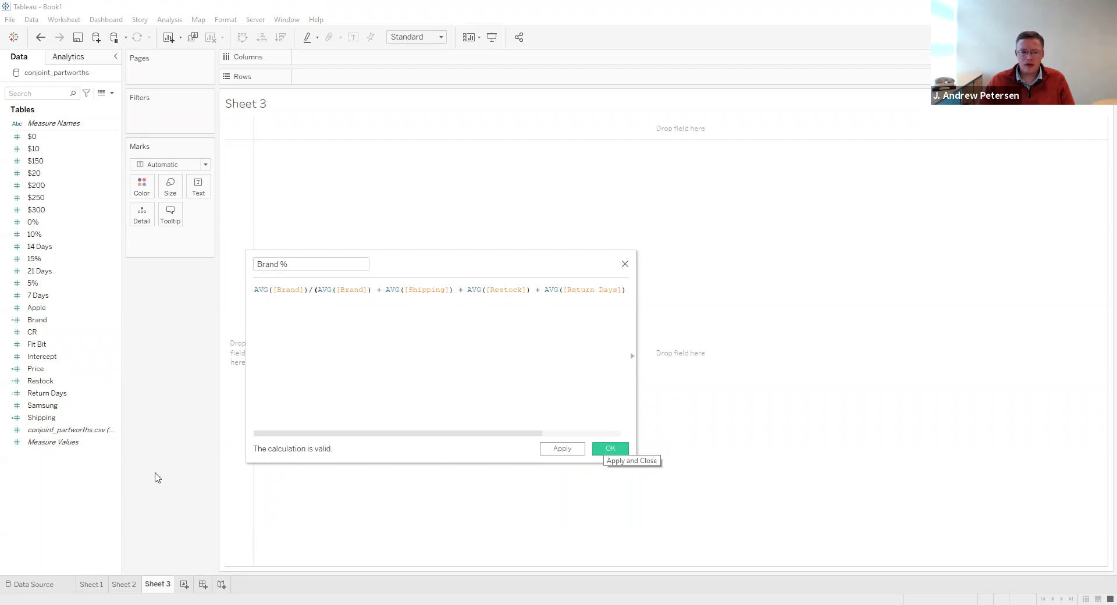
Create a calculated field "Shipping %" dividing average Shipping by the sum of the Brand, Shipping, Restock, Return Days and Price averages.
{"action": "right_click", "coordinate": [50, 493]}
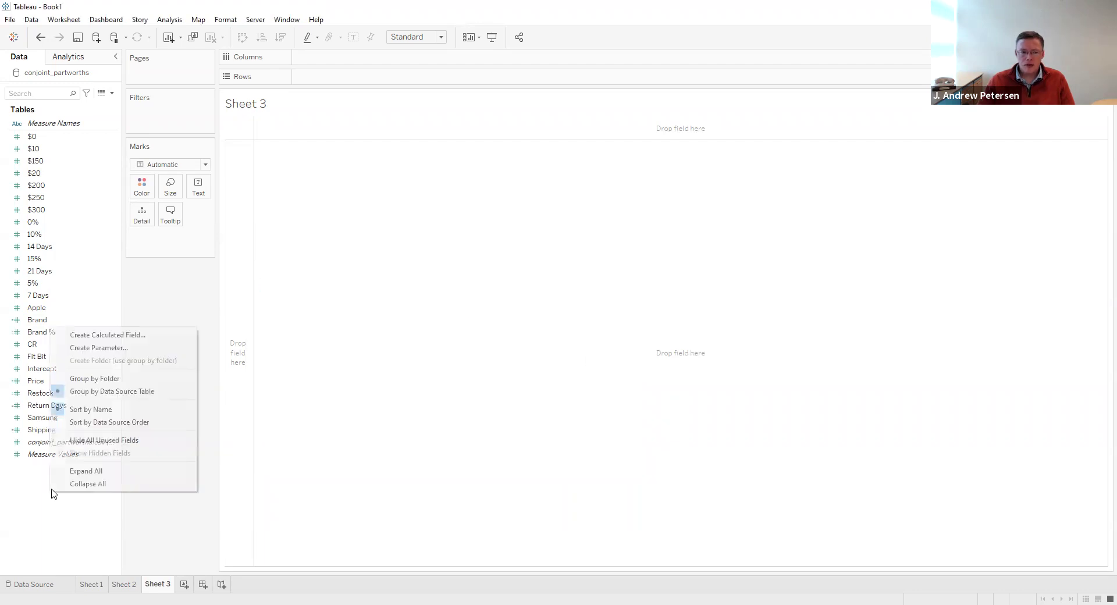
{"action": "left_click", "coordinate": [97, 335]}
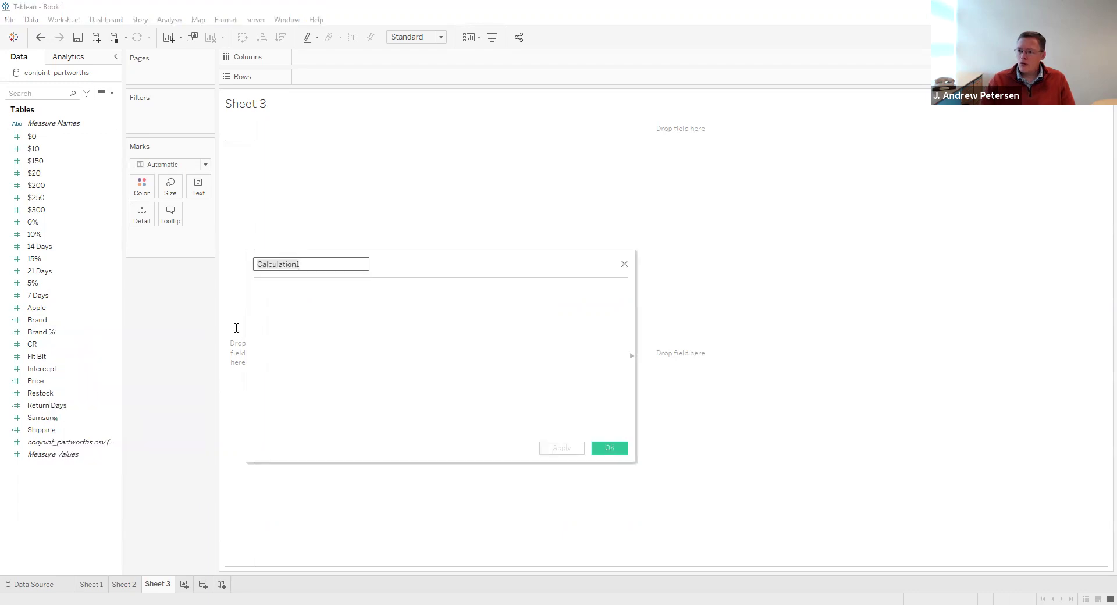
{"action": "type", "text": "Shipping %"}
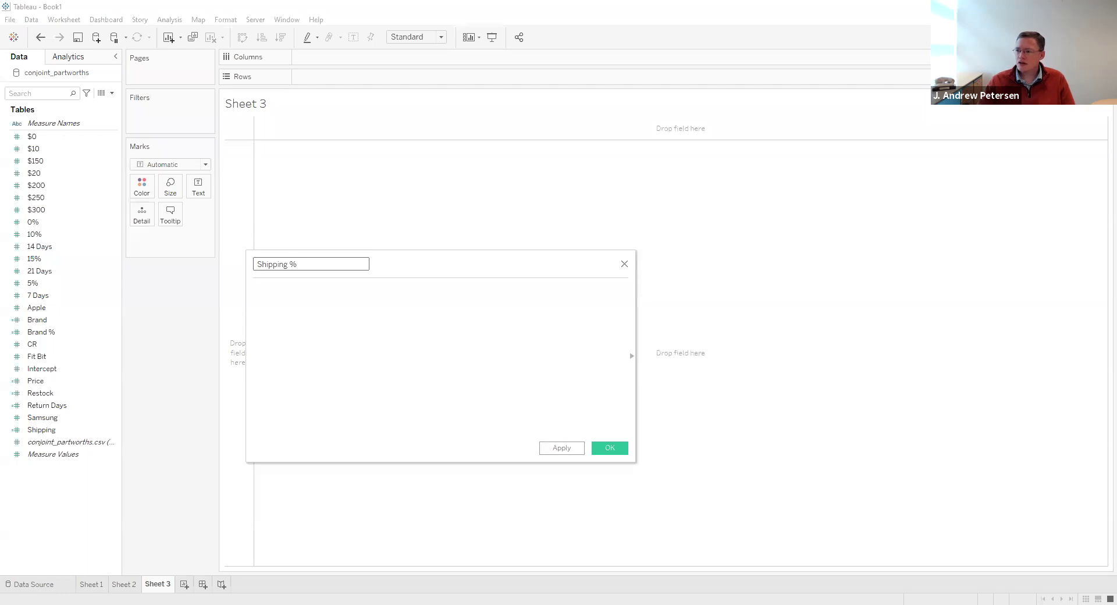
{"action": "key", "text": "Tab"}
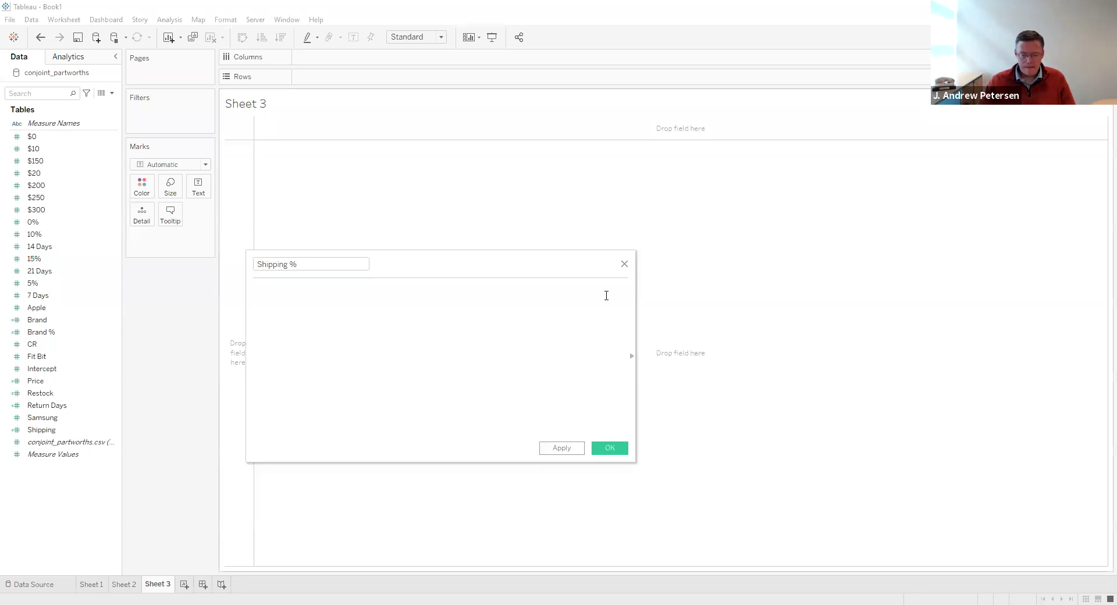
{"action": "key", "text": "ctrl+v"}
{"action": "left_click", "coordinate": [603, 447]}
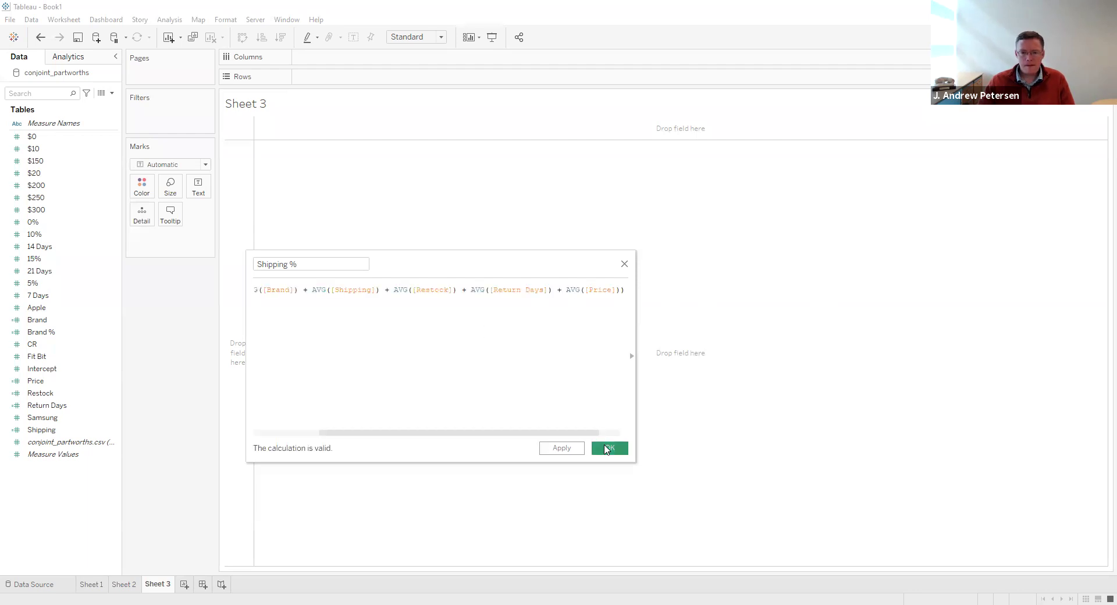
Create a calculated field "Restock %" with the formula AVG([Restock]) / (AVG([Brand]) + AVG([Shipping]) + AVG([Restock]) + AVG([Return Days]) + AVG([Price])).
{"action": "right_click", "coordinate": [41, 494]}
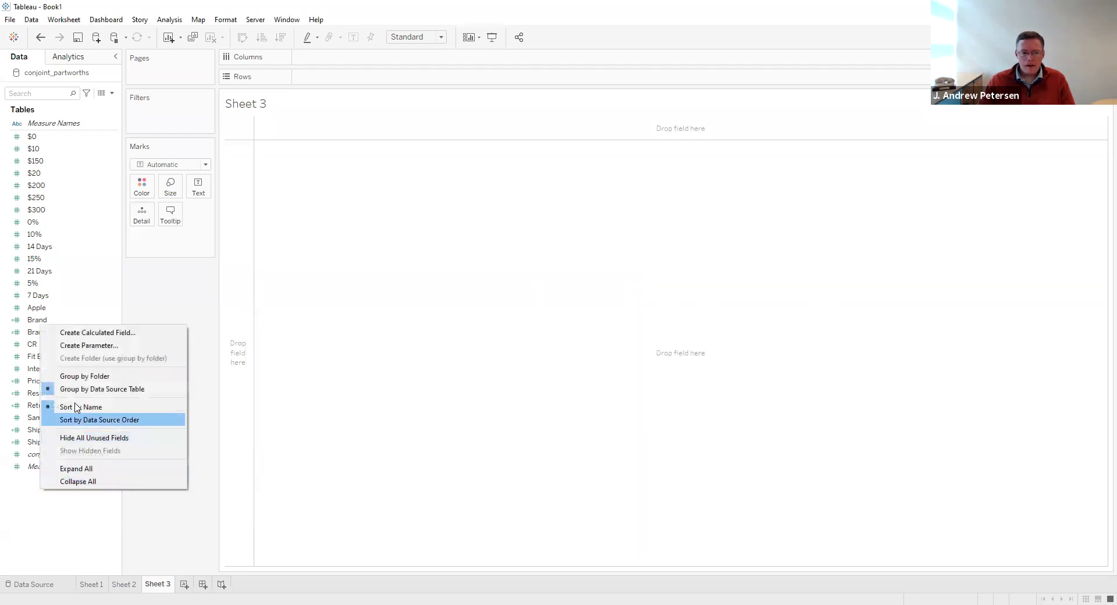
{"action": "left_click", "coordinate": [79, 335]}
{"action": "type", "text": "Restock %"}
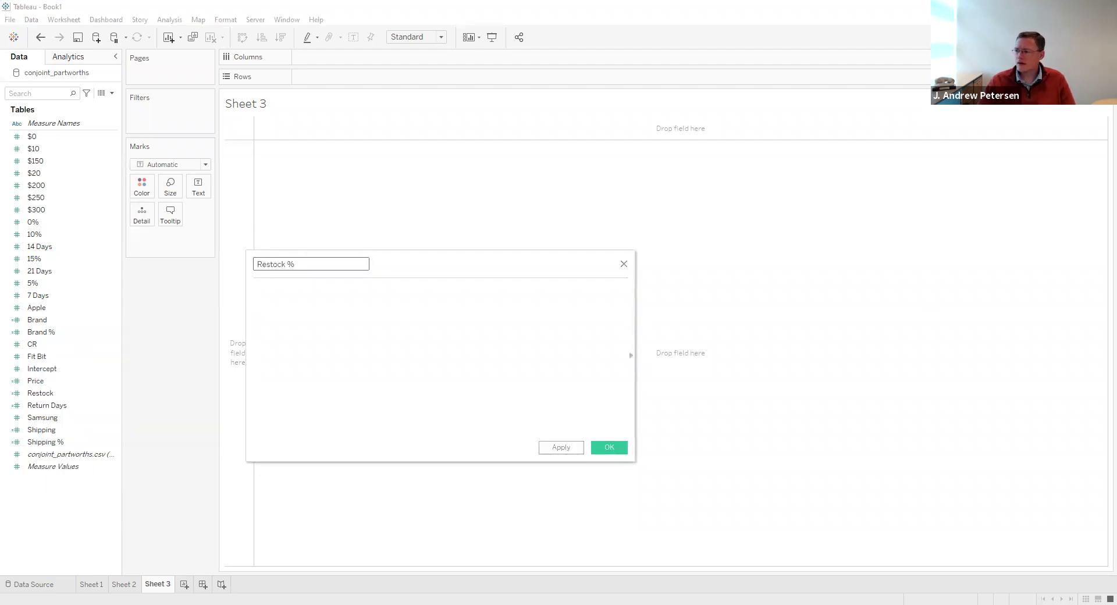
{"action": "key", "text": "Tab"}
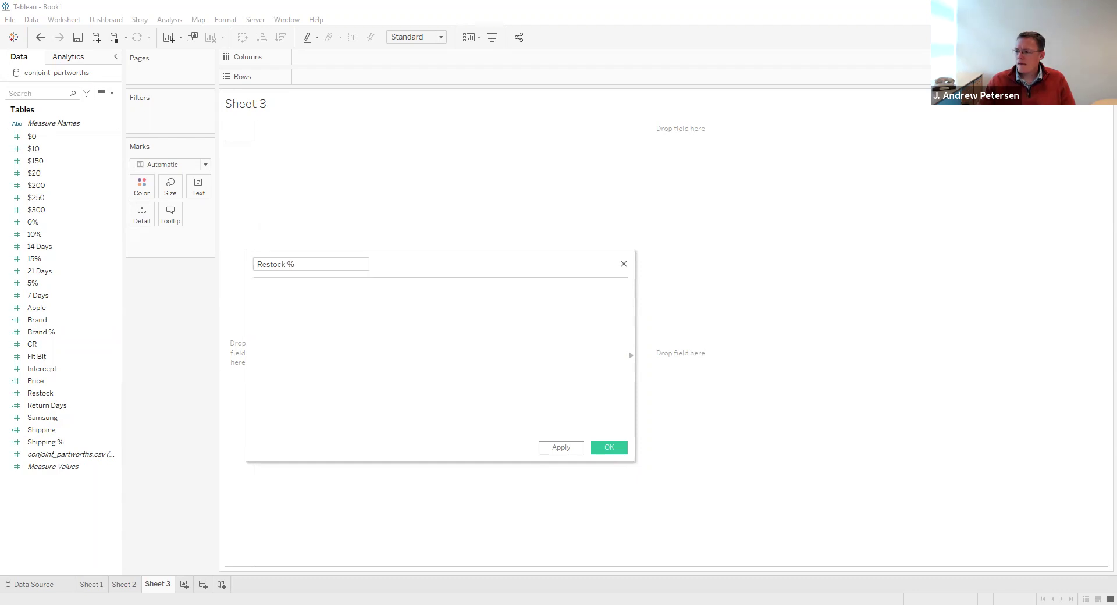
{"action": "type", "text": "AVG([Restock]) / (AVG([Brand]) + AVG([Shipping]) + AVG([Restock]) + AVG([Return Days]) + AVG([Price]))"}
{"action": "left_click", "coordinate": [611, 450]}
Create a calculated field "Return Days %" with the formula AVG([Return Days]) / (AVG([Brand]) + AVG([Shipping]) + AVG([Restock]) + AVG([Return Days]) + AVG([Price])).
{"action": "right_click", "coordinate": [67, 540]}
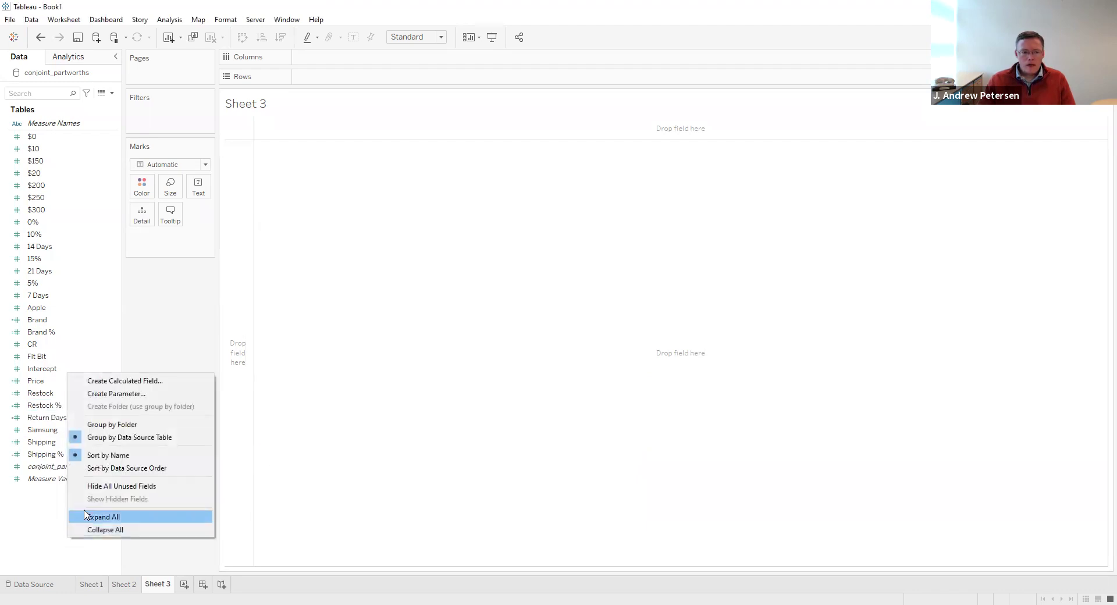
{"action": "left_click", "coordinate": [106, 386]}
{"action": "type", "text": "R"}
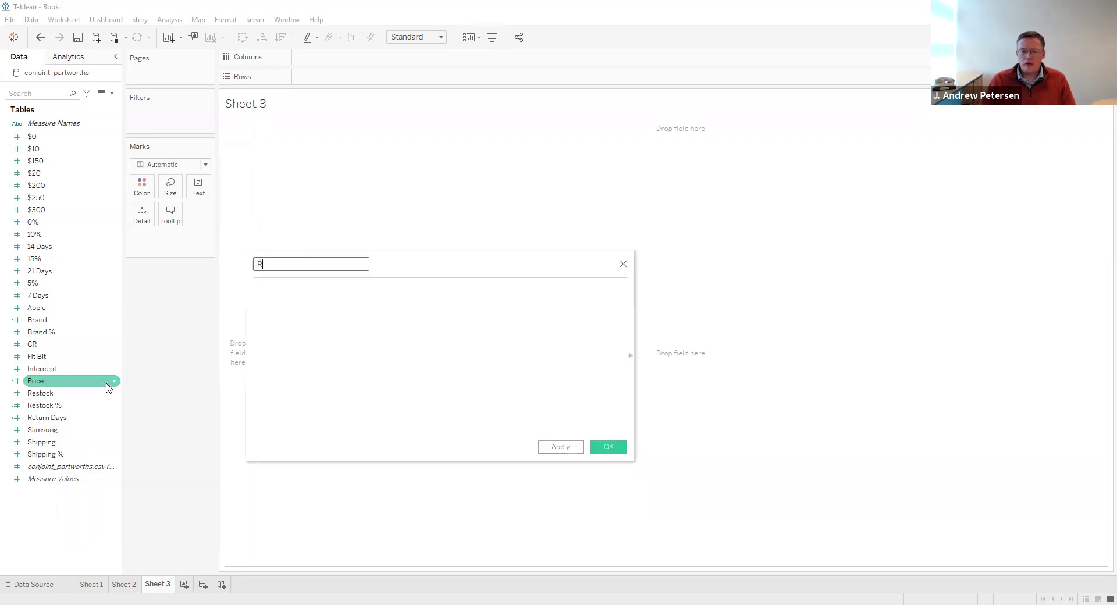
{"action": "type", "text": "eturn Days"}
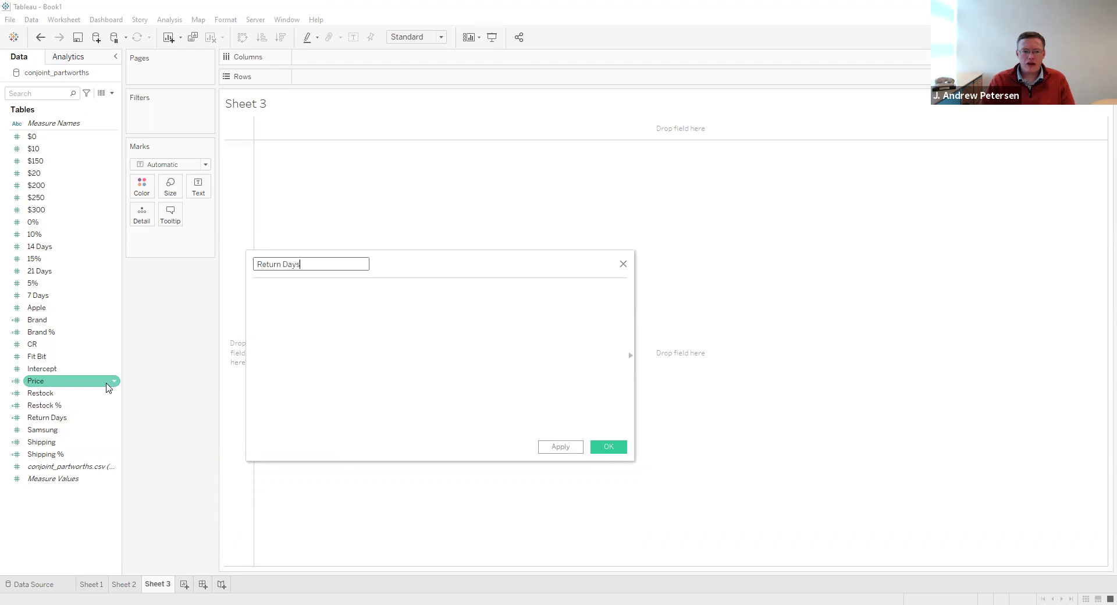
{"action": "type", "text": " %"}
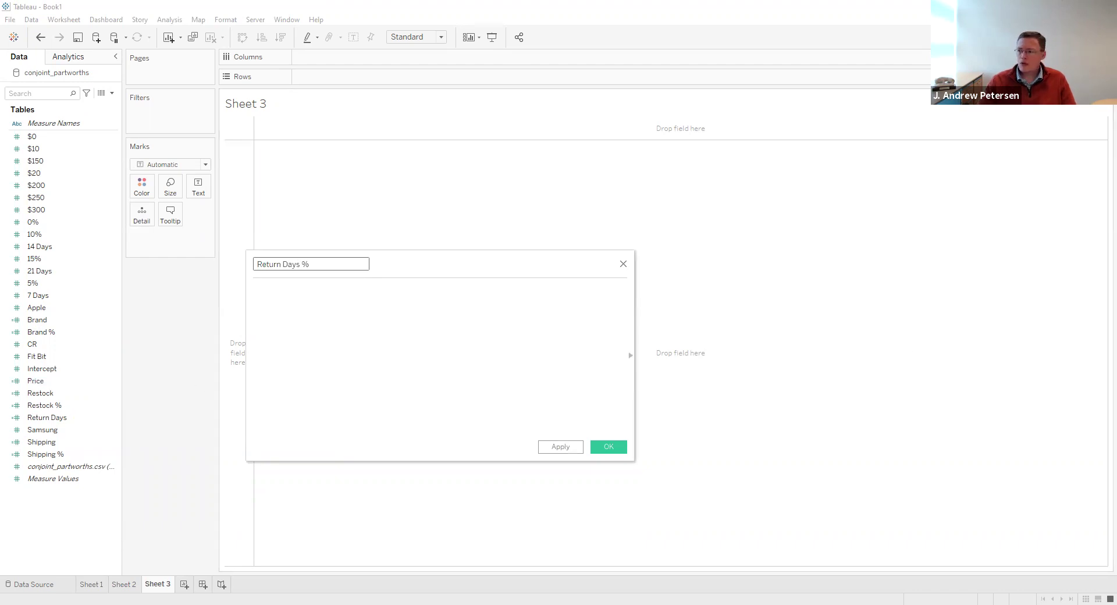
{"action": "key", "text": "Tab"}
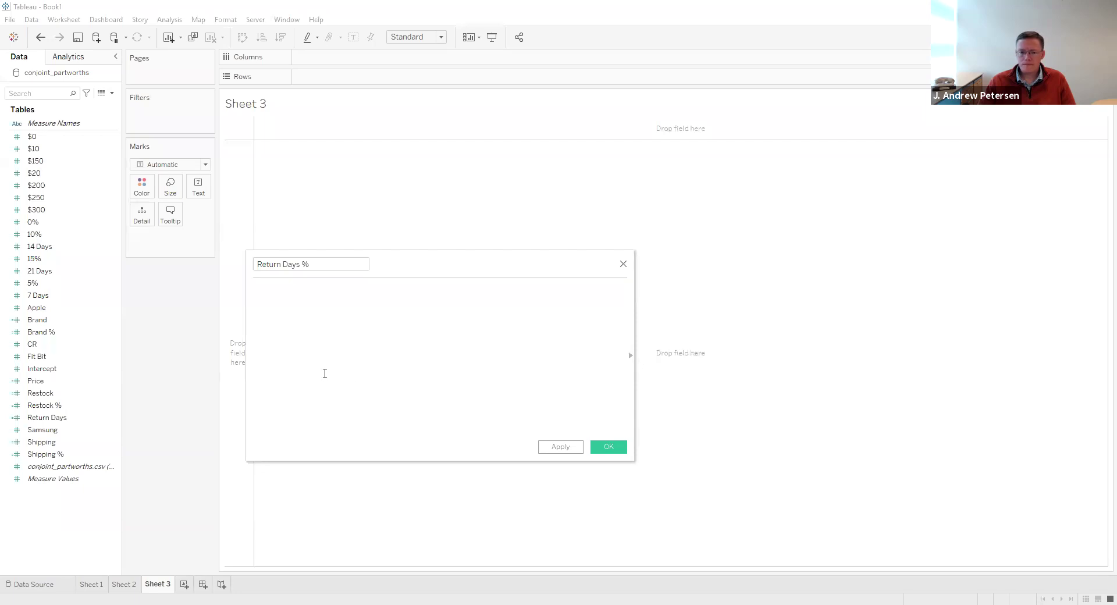
{"action": "type", "text": "AVG([Return Days]) / (AVG([Brand]) + AVG([Shipping]) + AVG([Restock]) + AVG([Return Days]) + AVG([Price]))"}
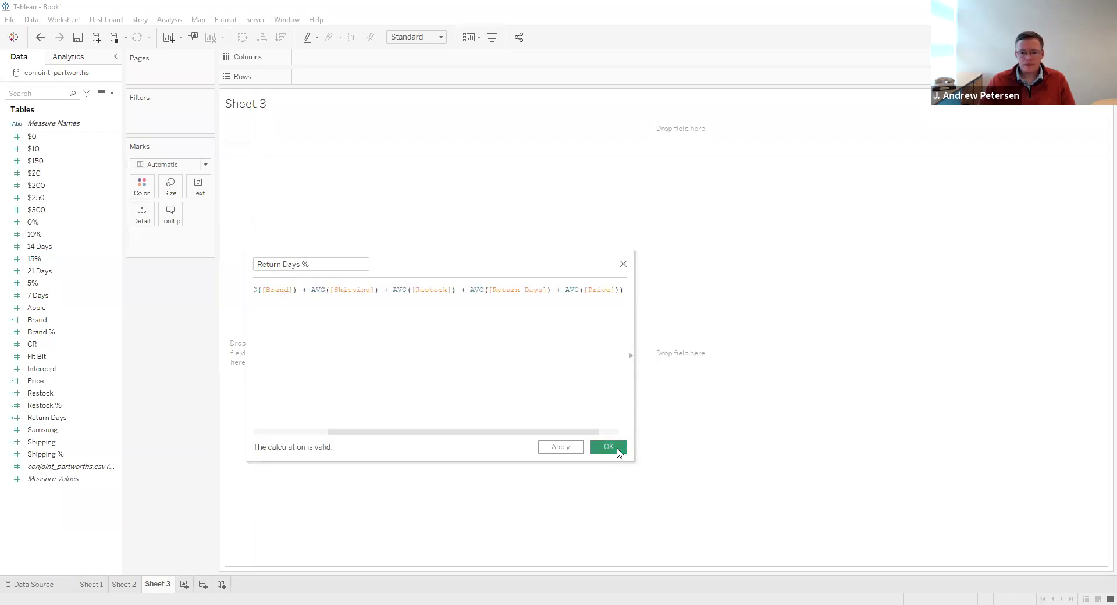
{"action": "left_click", "coordinate": [609, 446]}
Create a calculated field "Price %" dividing average Price by the sum of the Brand, Shipping, Restock, Return Days and Price averages.
{"action": "right_click", "coordinate": [61, 521]}
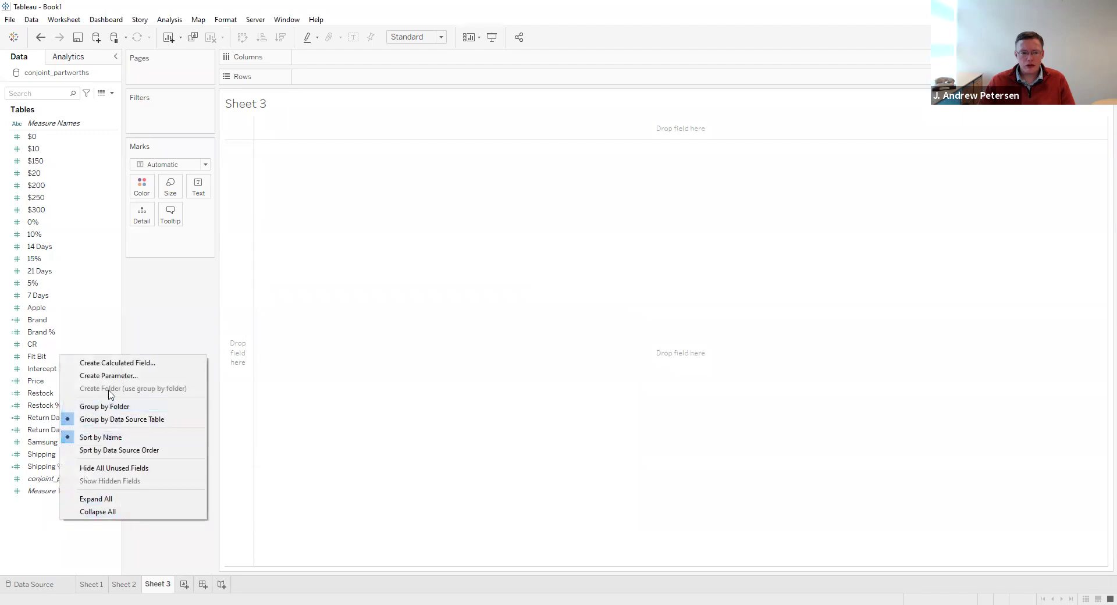
{"action": "left_click", "coordinate": [128, 368]}
{"action": "type", "text": "Price %"}
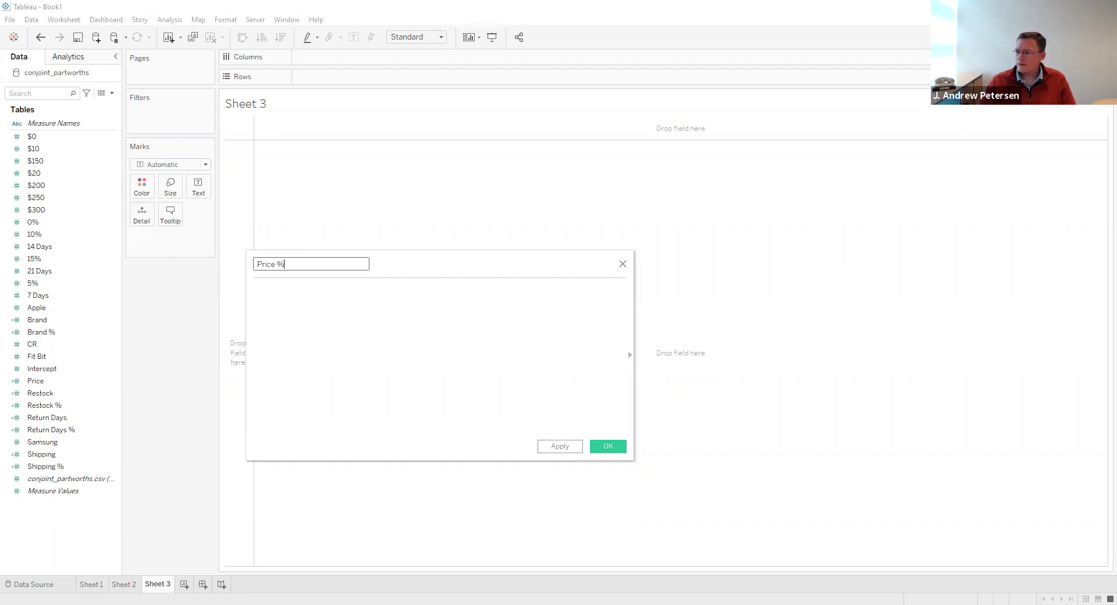
{"action": "key", "text": "Tab"}
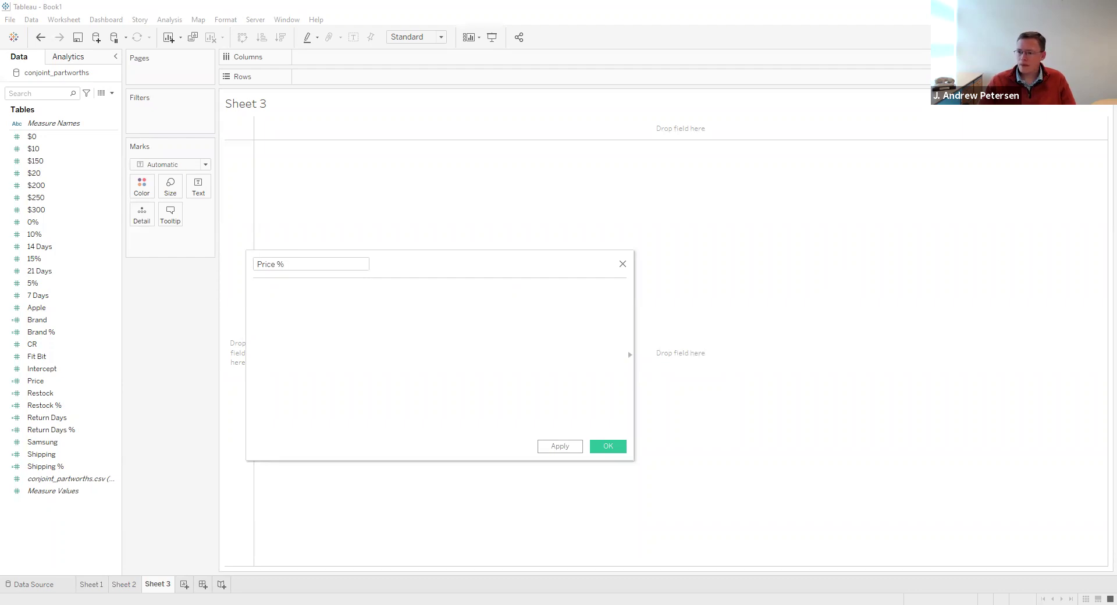
{"action": "key", "text": "ctrl+v"}
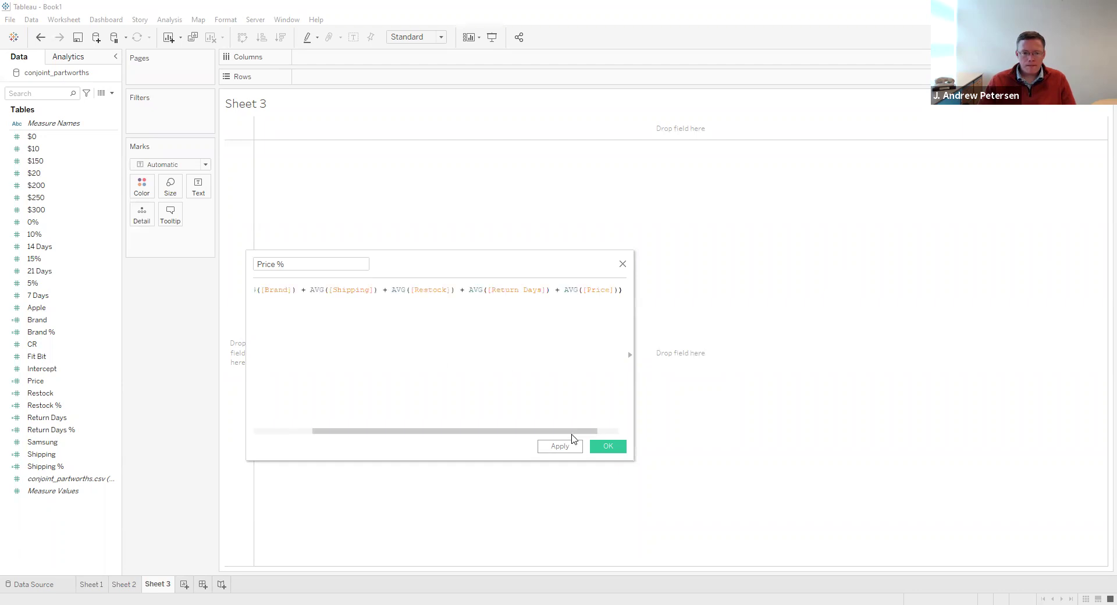
{"action": "left_click", "coordinate": [604, 448]}
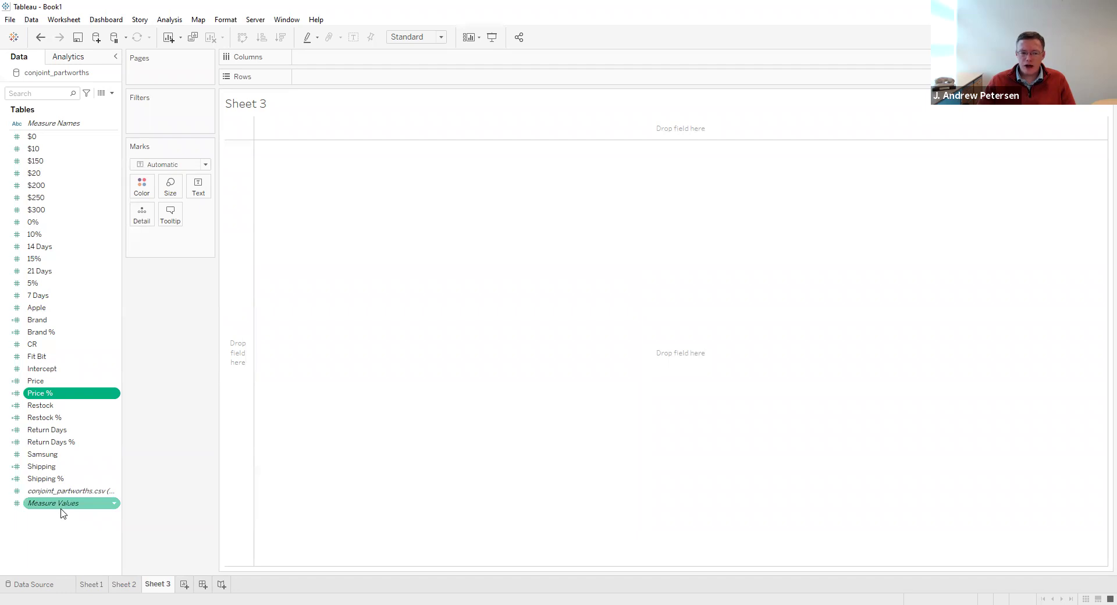
Chart Measure Values in columns by Measure Names in rows, filtered to only Brand %, Price %, Restock %, Return Days % and Shipping %.
{"action": "left_click_drag", "start_coordinate": [70, 505], "coordinate": [327, 68]}
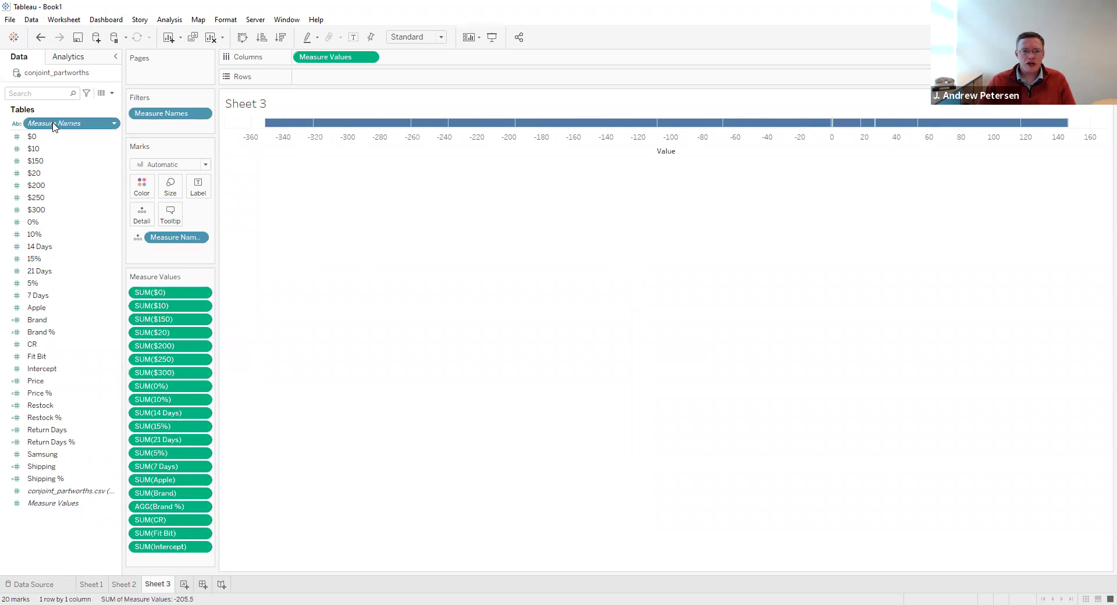
{"action": "left_click_drag", "start_coordinate": [54, 124], "coordinate": [368, 79]}
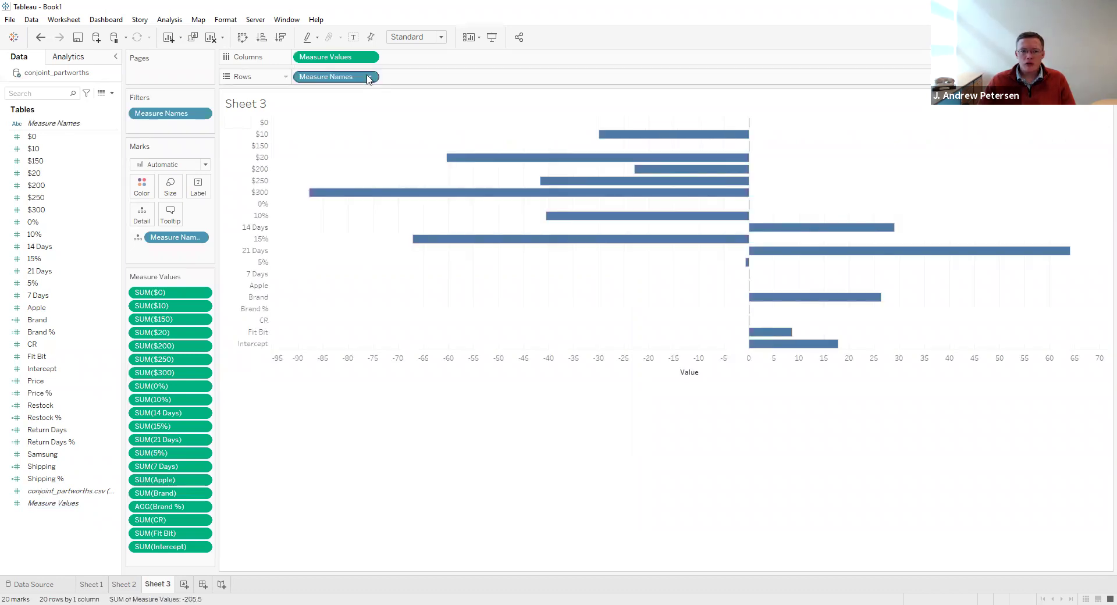
{"action": "left_click", "coordinate": [368, 77]}
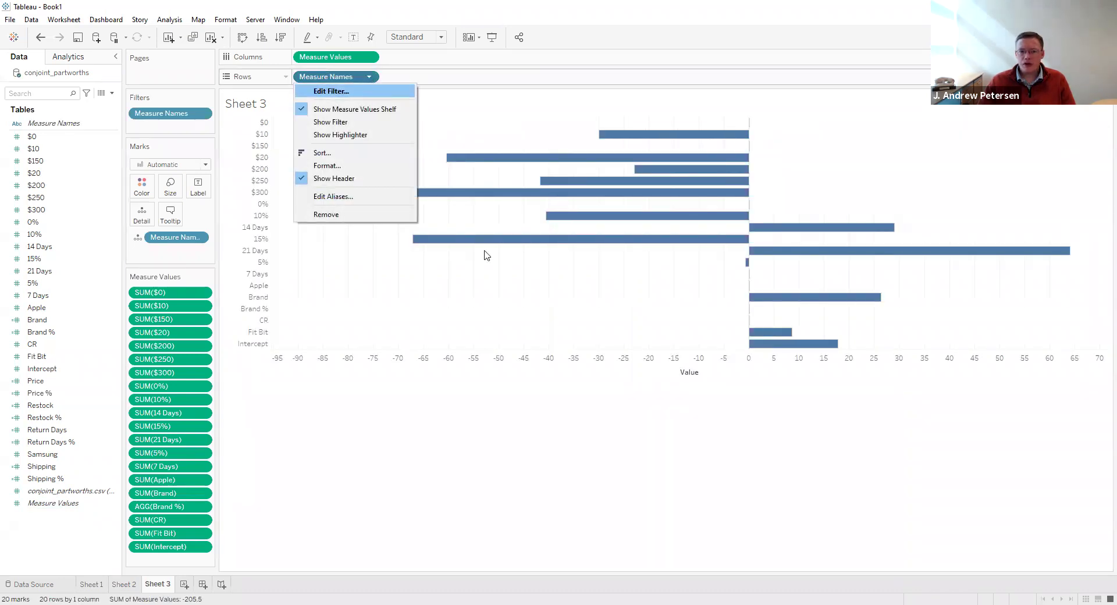
{"action": "left_click", "coordinate": [331, 91]}
{"action": "left_click", "coordinate": [509, 339]}
{"action": "scroll", "coordinate": [492, 274], "scroll_direction": "down", "scroll_amount": 4}
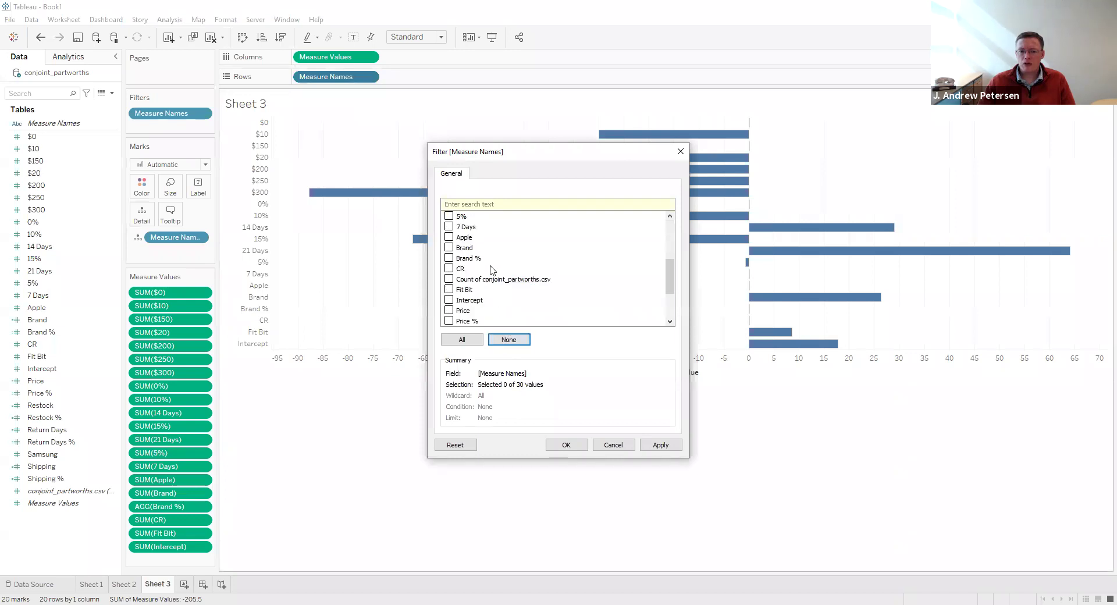
{"action": "left_click", "coordinate": [449, 258]}
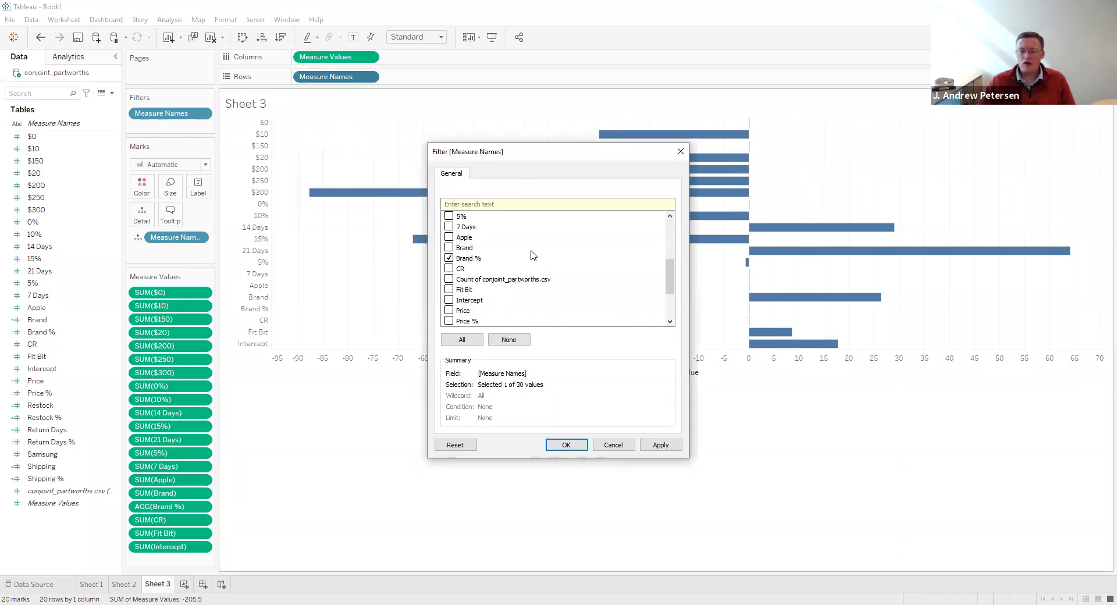
{"action": "scroll", "coordinate": [520, 254], "scroll_direction": "down", "scroll_amount": 2}
{"action": "left_click", "coordinate": [449, 258]}
{"action": "left_click", "coordinate": [449, 278]}
{"action": "left_click", "coordinate": [449, 300]}
{"action": "scroll", "coordinate": [484, 304], "scroll_direction": "down", "scroll_amount": 1}
{"action": "left_click", "coordinate": [449, 321]}
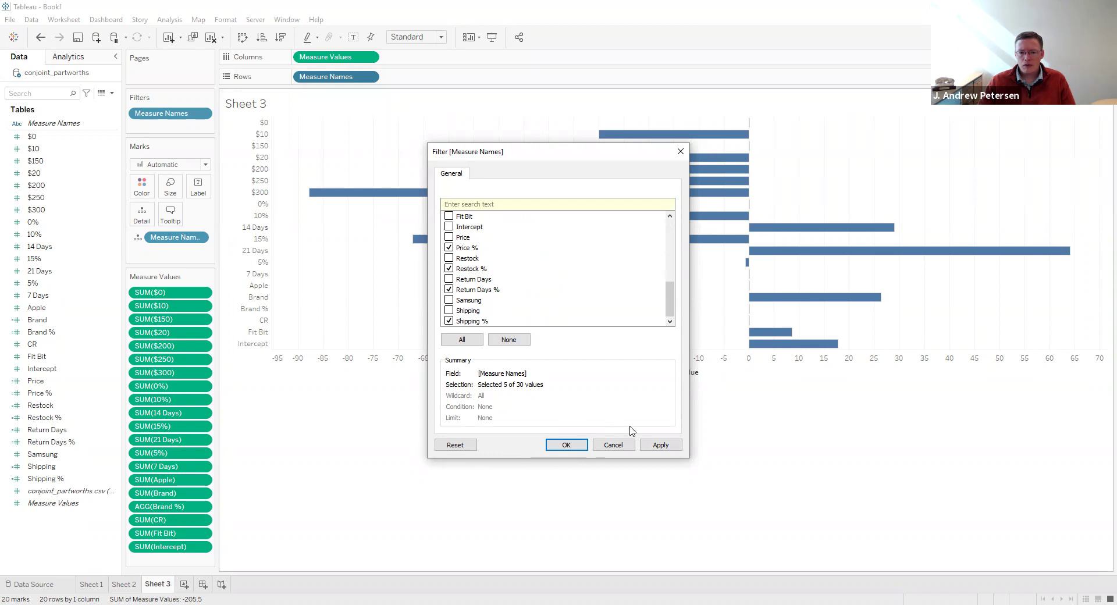
{"action": "left_click", "coordinate": [656, 445]}
{"action": "left_click", "coordinate": [566, 445]}
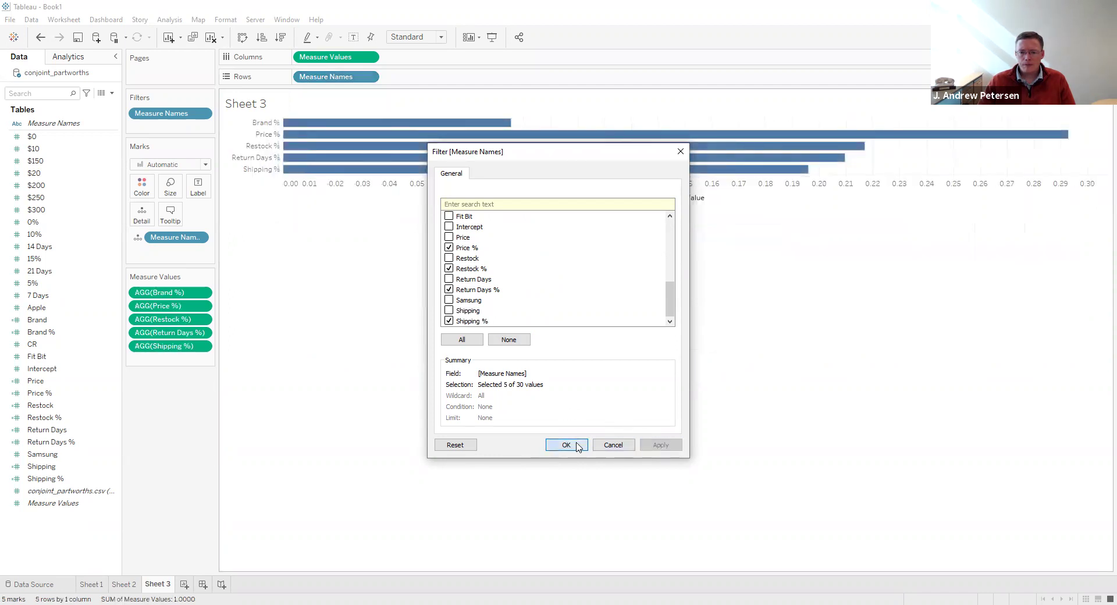
Fit the bar chart to Entire View and show mark labels on the bars.
{"action": "left_click", "coordinate": [443, 39]}
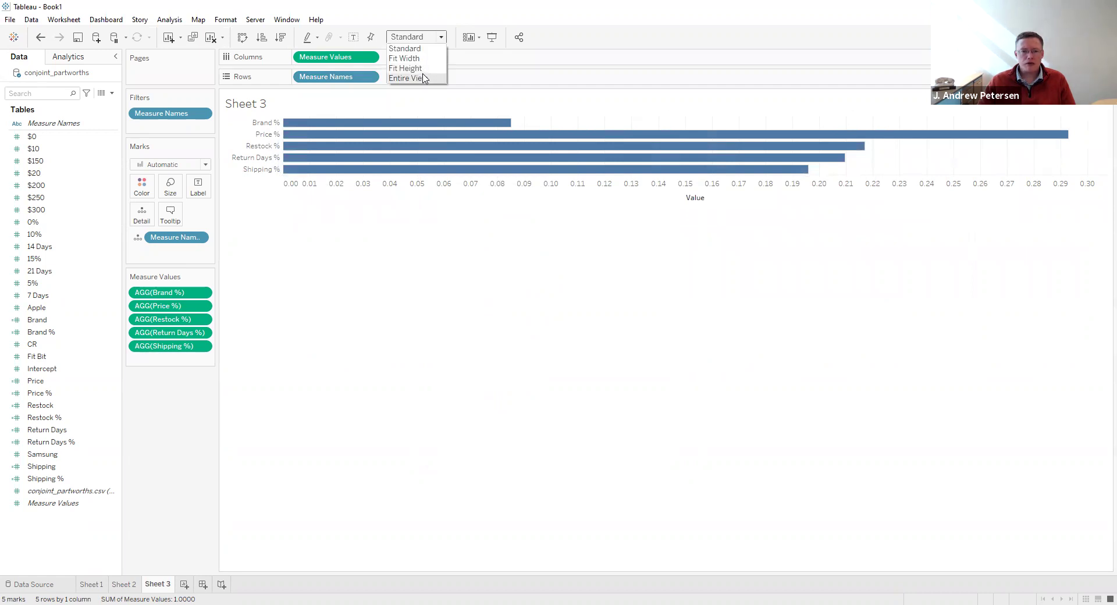
{"action": "left_click", "coordinate": [425, 79]}
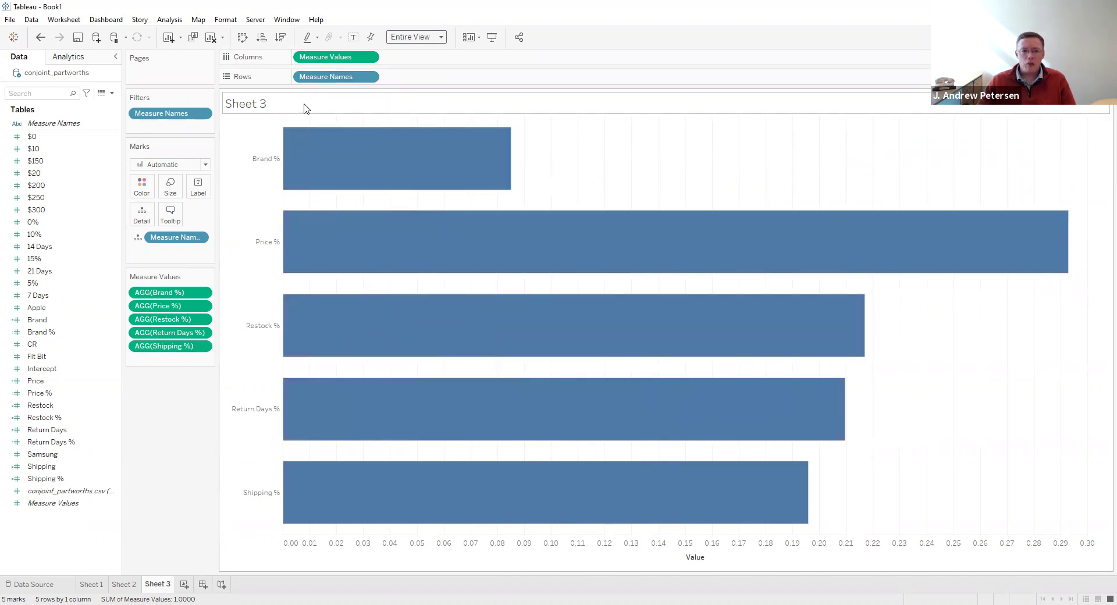
{"action": "left_click", "coordinate": [169, 19]}
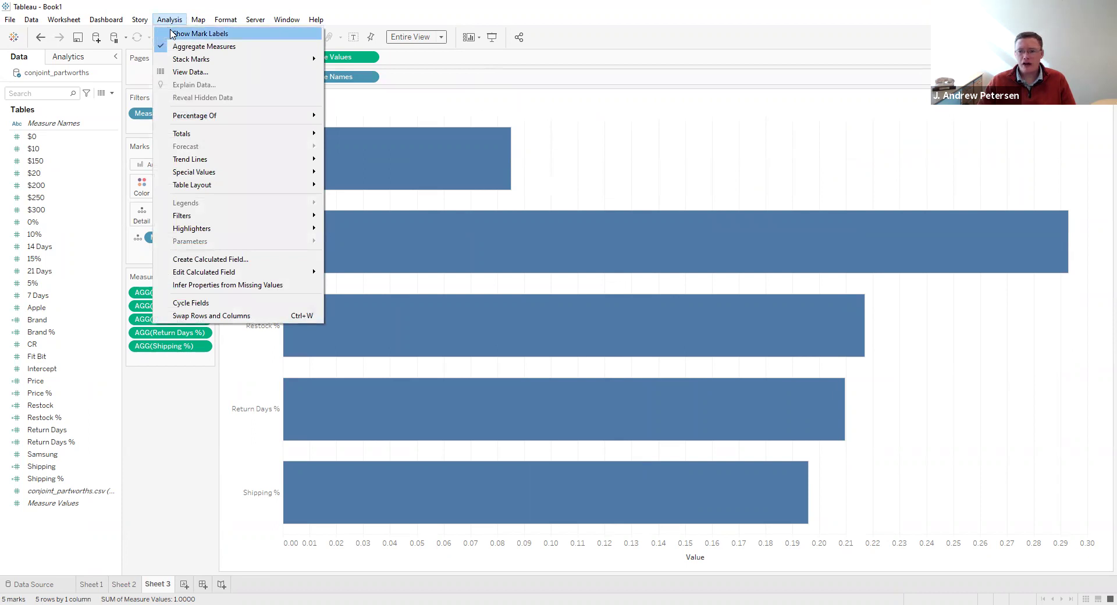
{"action": "left_click", "coordinate": [172, 34]}
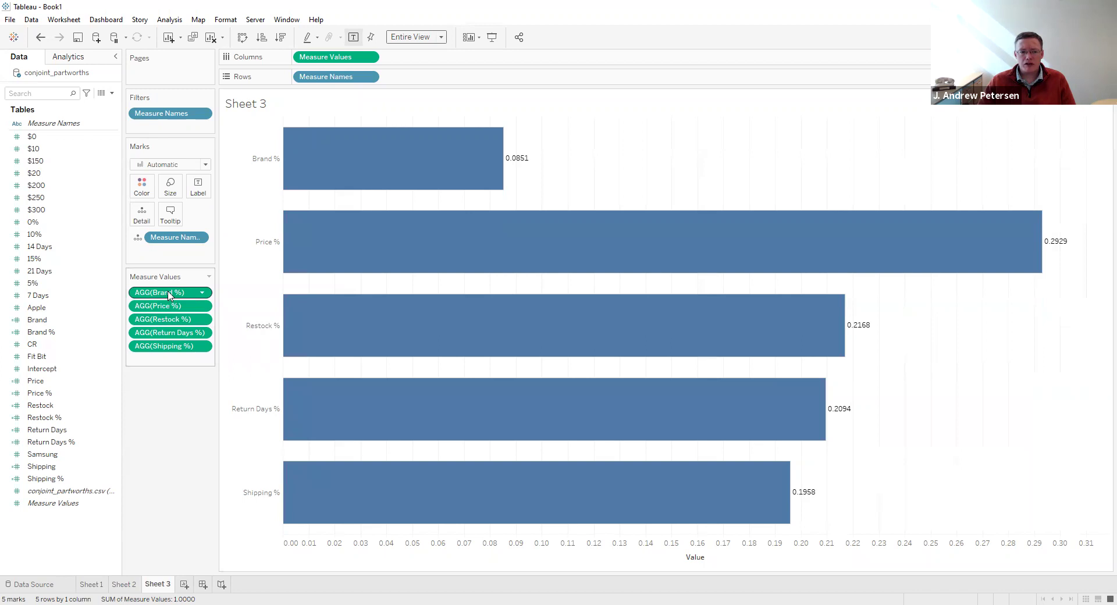
Format the Brand % and Price % measure values as Percentage with 2 decimal places.
{"action": "left_click", "coordinate": [202, 293]}
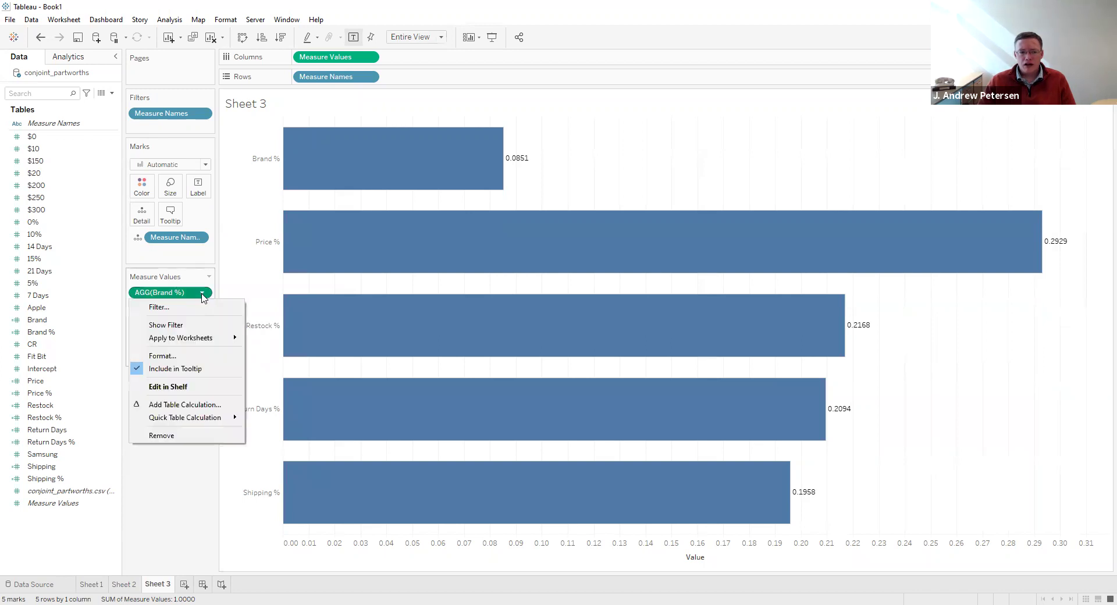
{"action": "left_click", "coordinate": [194, 356]}
{"action": "left_click", "coordinate": [77, 129]}
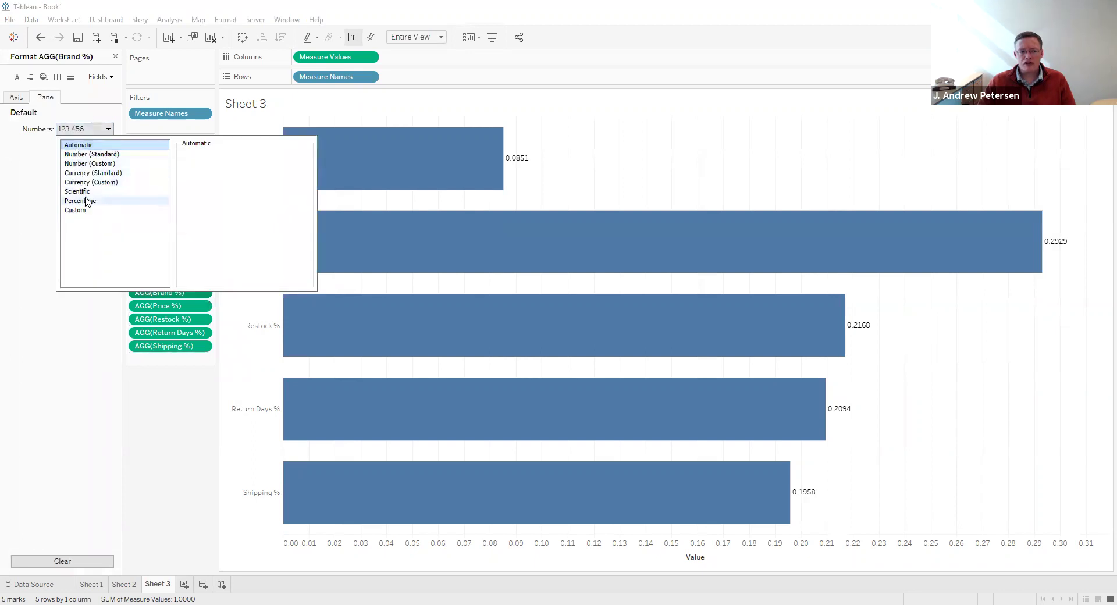
{"action": "left_click", "coordinate": [86, 201]}
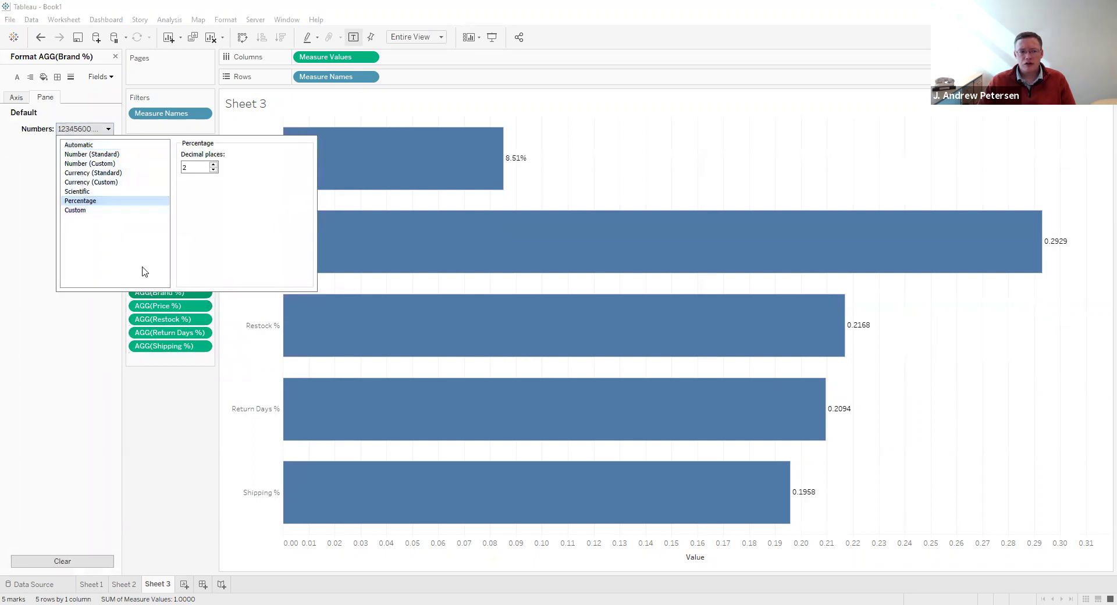
{"action": "left_click", "coordinate": [165, 306]}
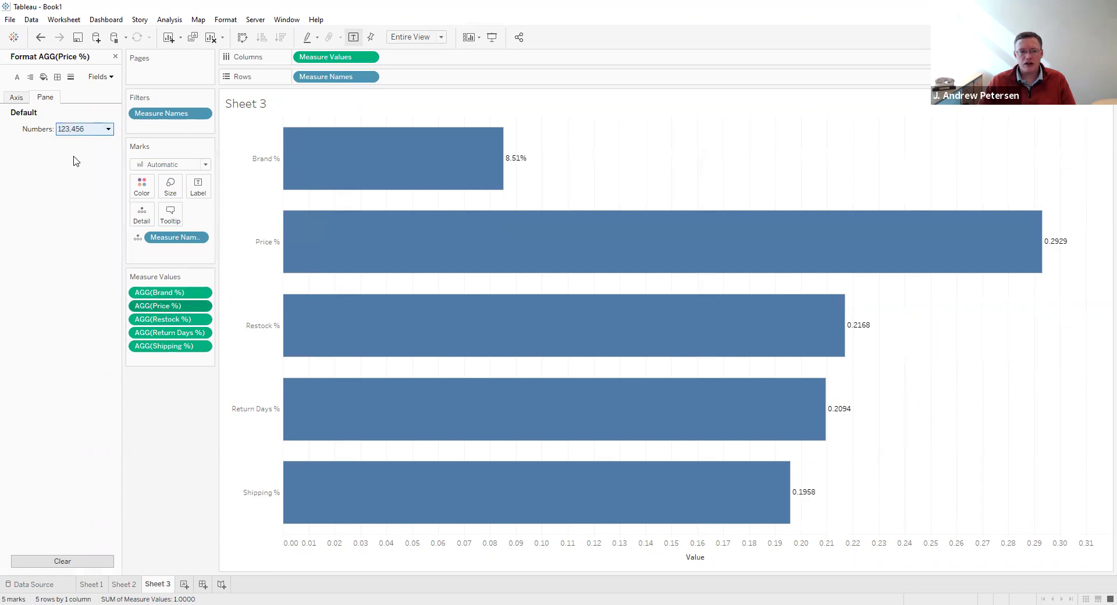
{"action": "left_click", "coordinate": [82, 129]}
{"action": "left_click", "coordinate": [80, 200]}
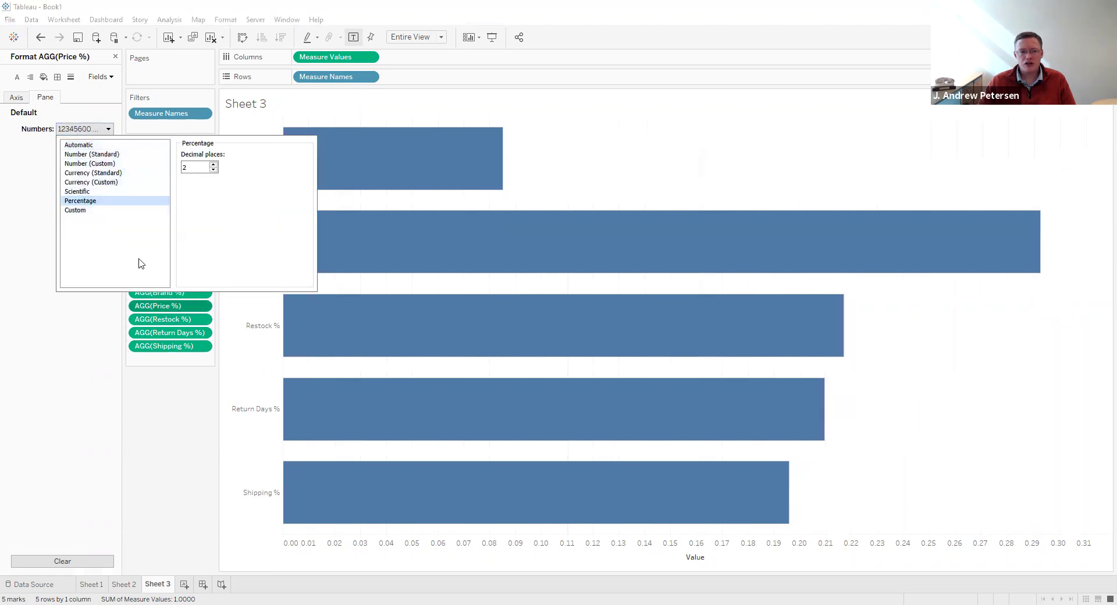
Format the Restock %, Return Days % and Shipping % measure values as Percentage with 2 decimal places.
{"action": "left_click", "coordinate": [175, 319]}
{"action": "left_click", "coordinate": [82, 129]}
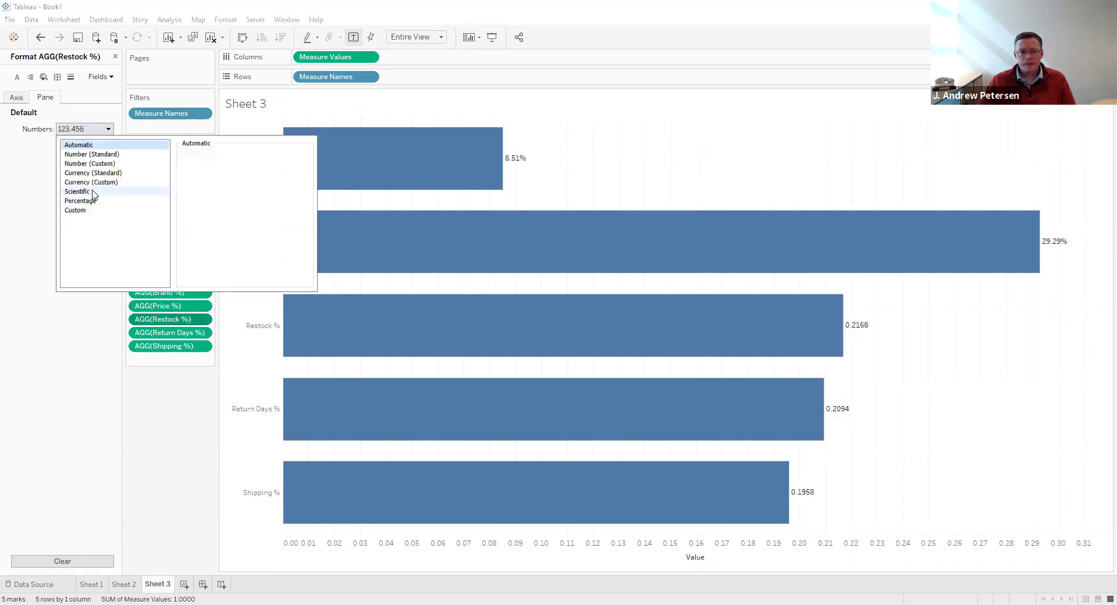
{"action": "left_click", "coordinate": [81, 200]}
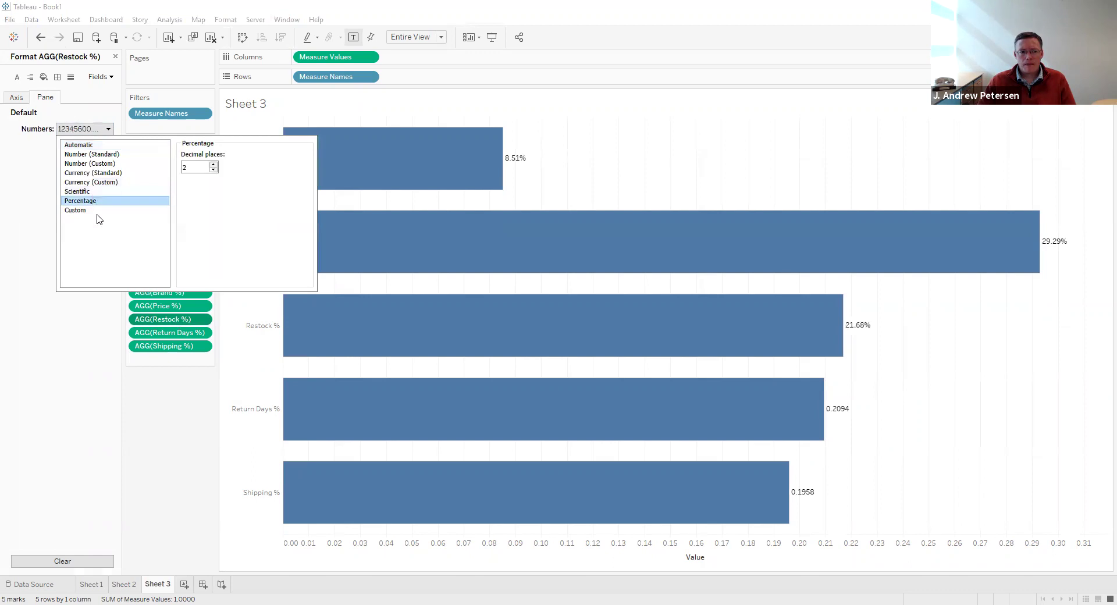
{"action": "left_click", "coordinate": [170, 333]}
{"action": "left_click", "coordinate": [92, 129]}
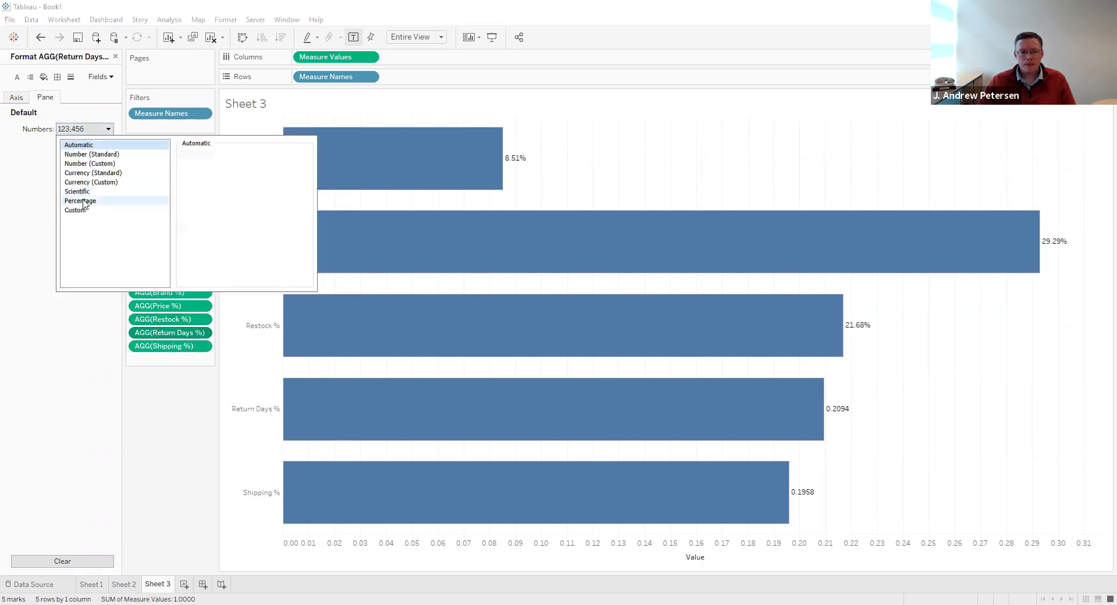
{"action": "left_click", "coordinate": [80, 201]}
{"action": "left_click", "coordinate": [156, 347]}
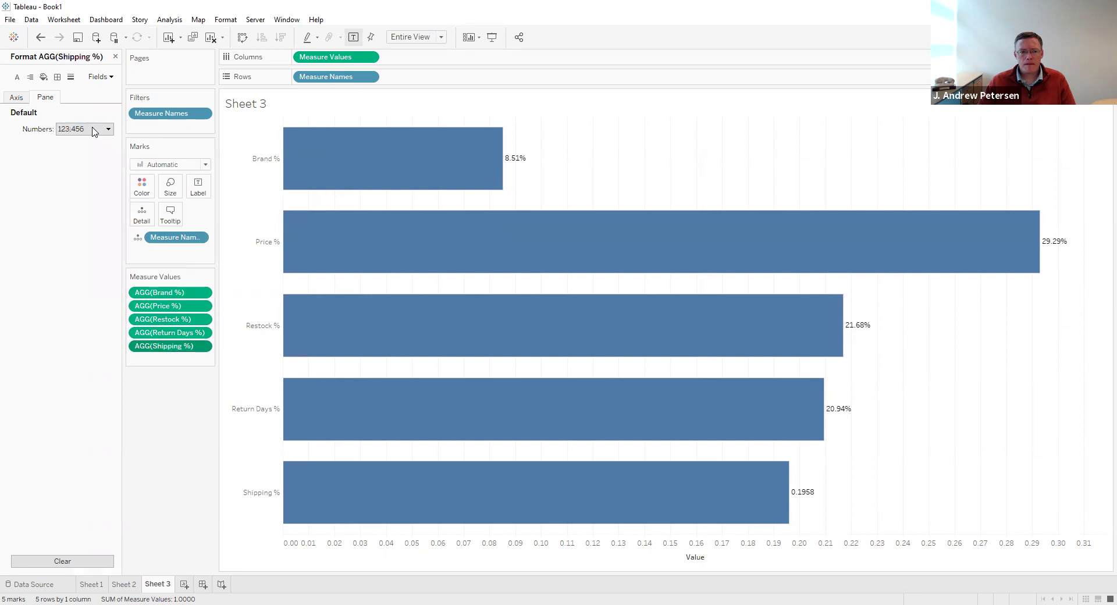
{"action": "left_click", "coordinate": [92, 130]}
{"action": "left_click", "coordinate": [80, 200]}
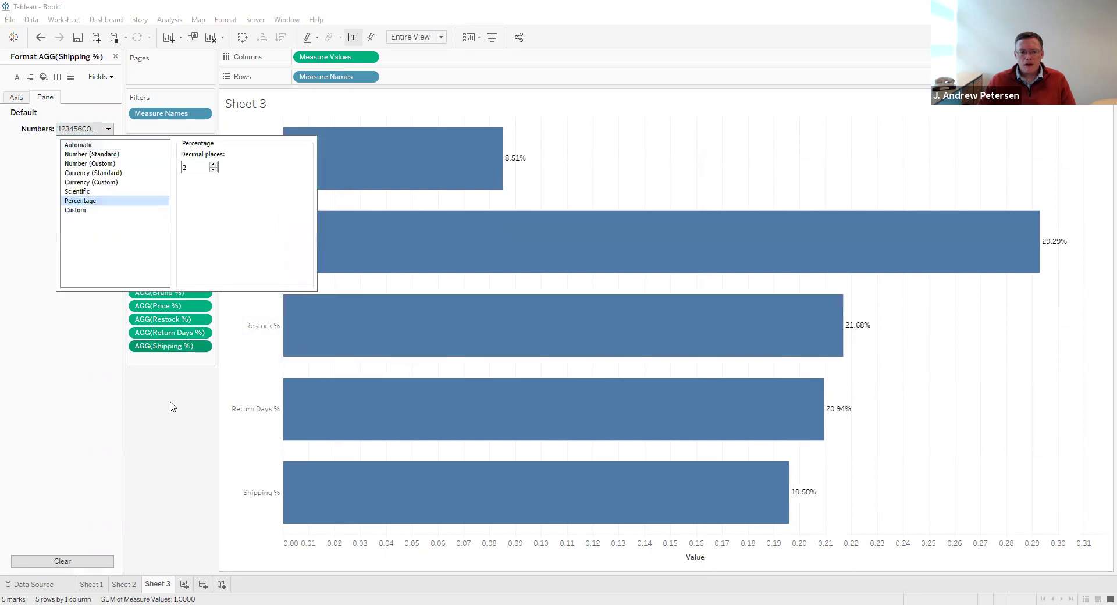
{"action": "left_click", "coordinate": [271, 388]}
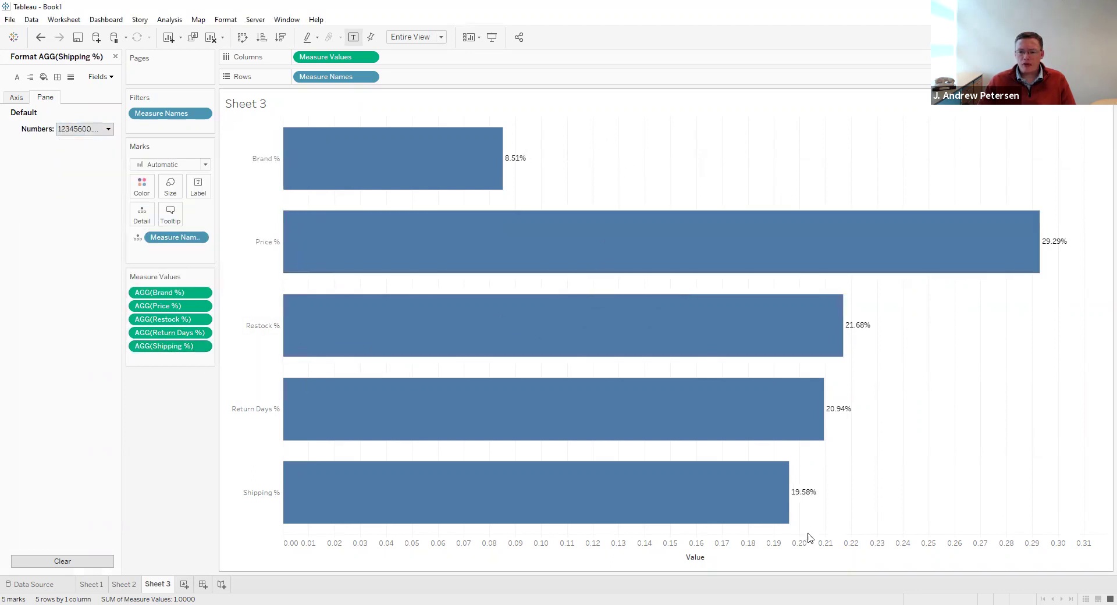
Change the title of Sheet 3 to "Percentage Average Attribute Importance".
{"action": "double_click", "coordinate": [294, 104]}
{"action": "double_click", "coordinate": [494, 256]}
{"action": "type", "text": "Pe"}
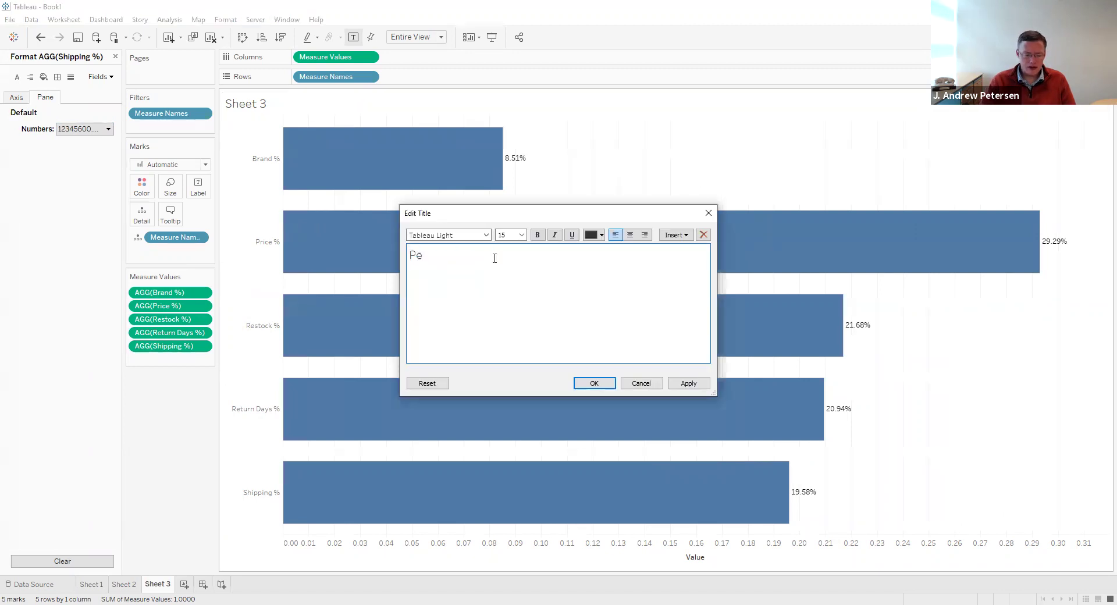
{"action": "type", "text": "rcentage"}
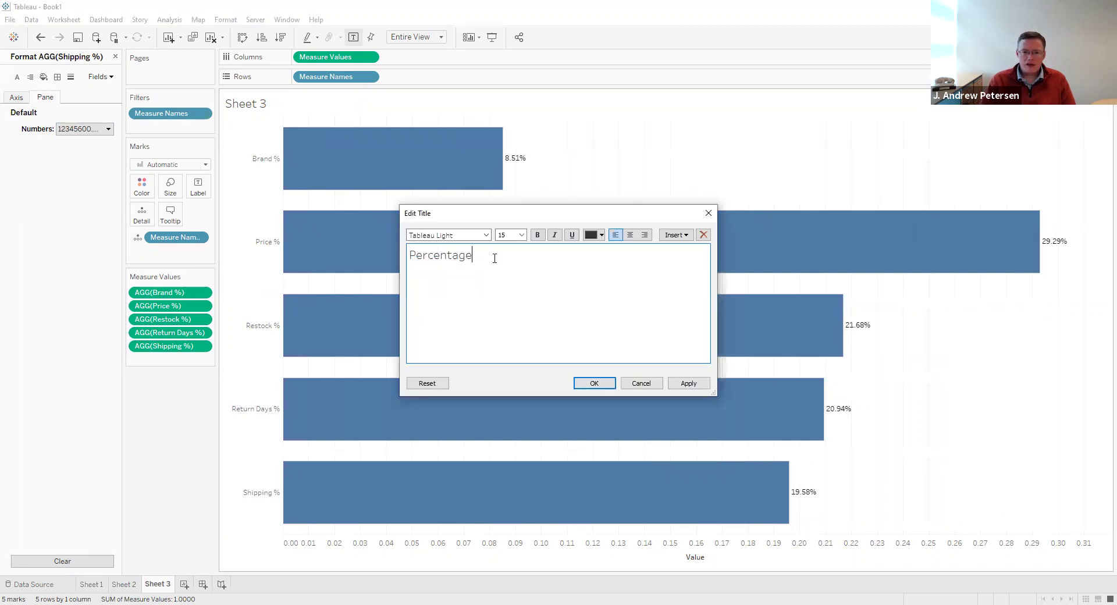
{"action": "type", "text": " Average Attribute "}
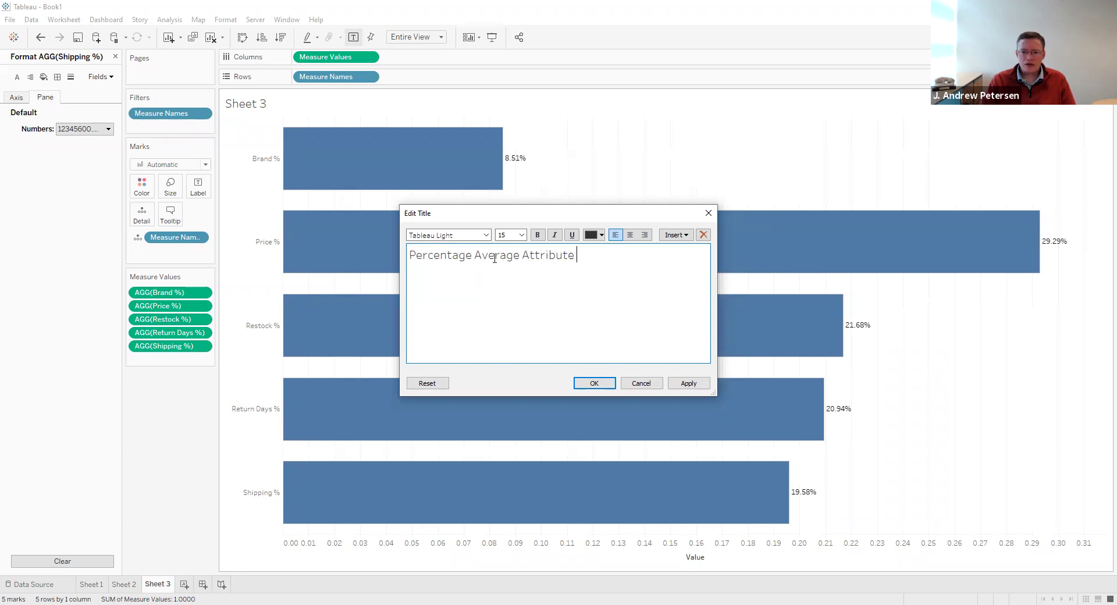
{"action": "type", "text": "Importance"}
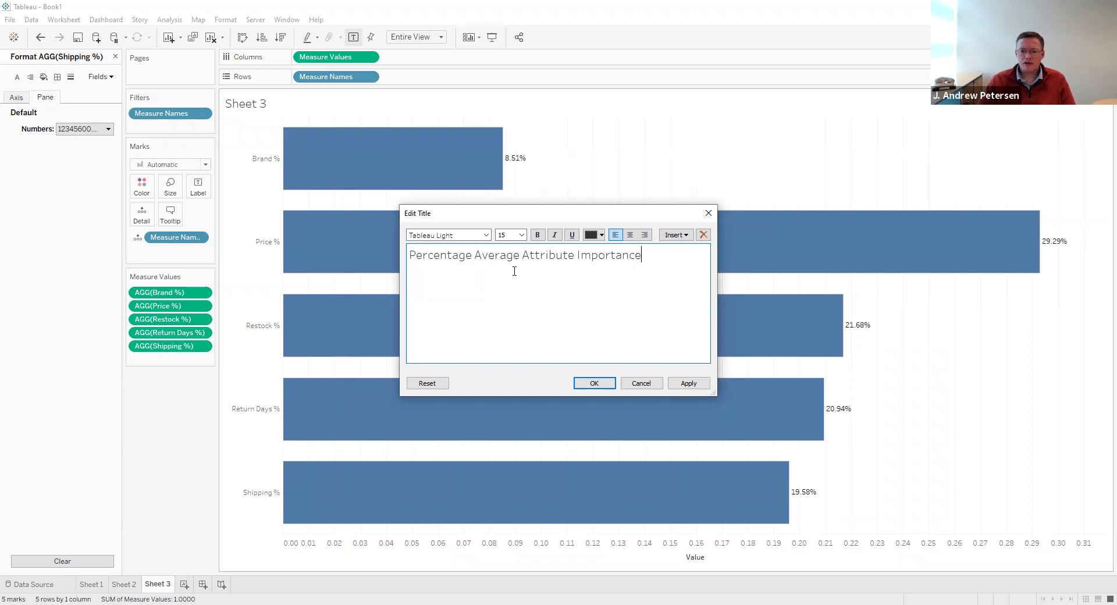
{"action": "left_click", "coordinate": [689, 383]}
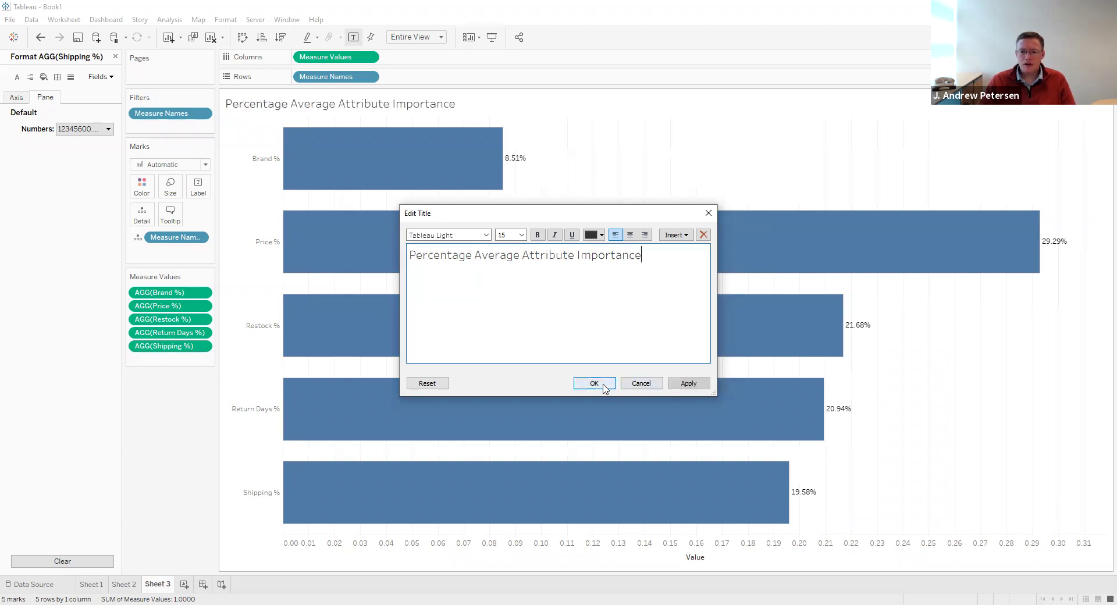
{"action": "left_click", "coordinate": [594, 383]}
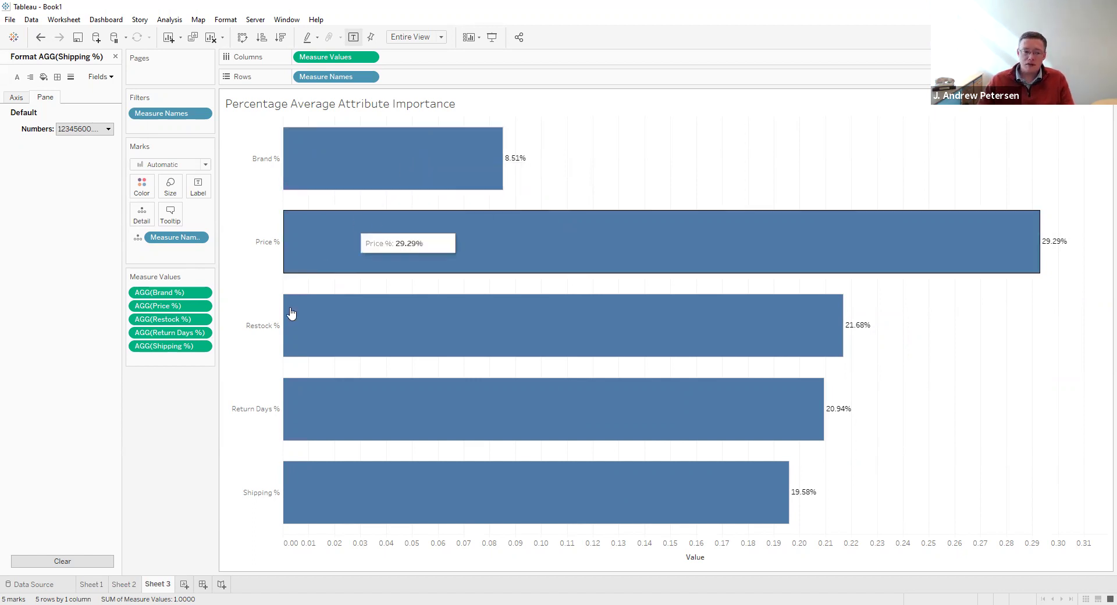
Add a new worksheet and create the calculated field "WTP – Brand Apple" as AVG([Apple])*(150/(AVG([$150])-AVG([$300]))).
{"action": "left_click", "coordinate": [184, 584]}
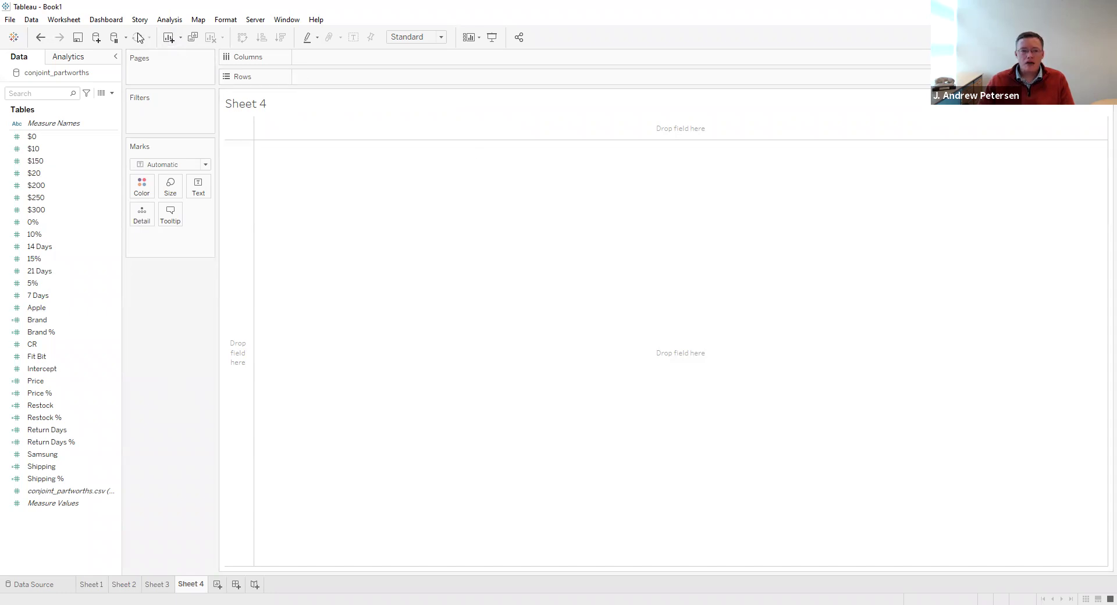
{"action": "right_click", "coordinate": [88, 534]}
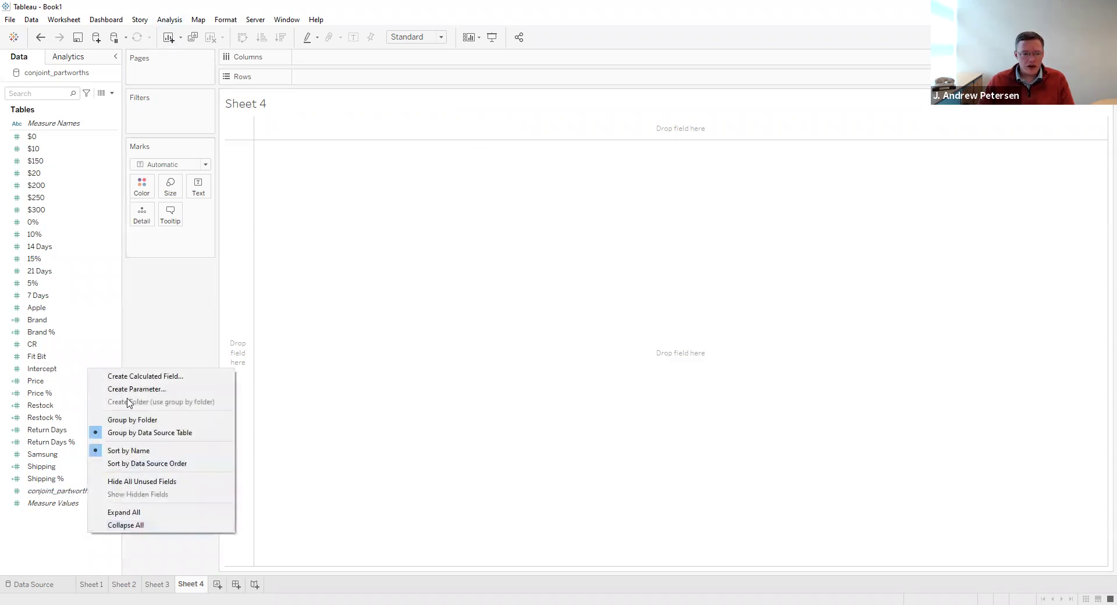
{"action": "left_click", "coordinate": [185, 376]}
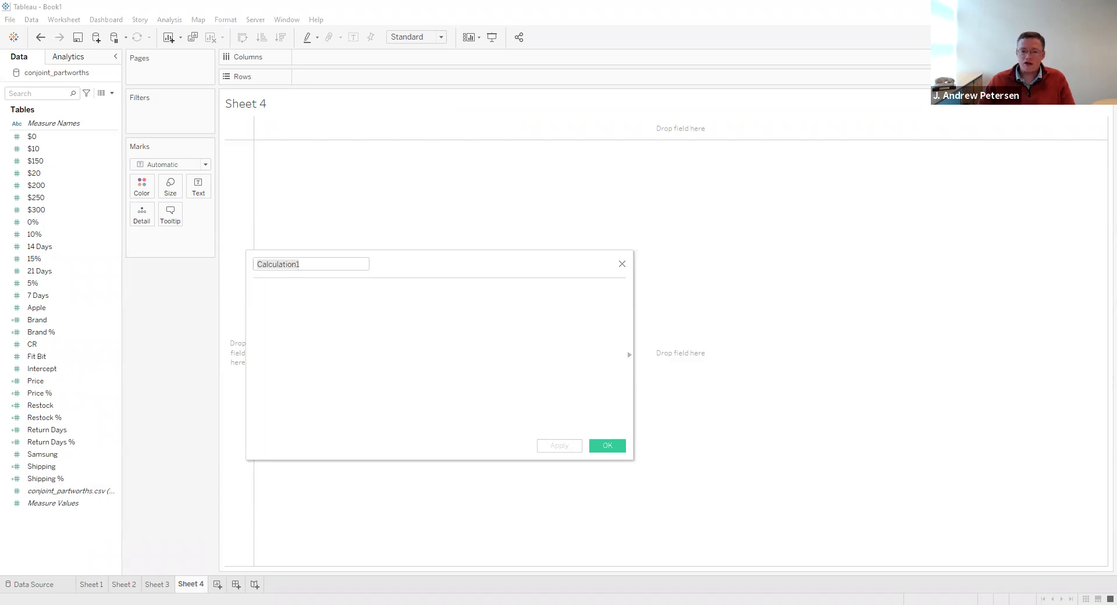
{"action": "left_click", "coordinate": [271, 254]}
{"action": "type", "text": "WTP – Brand Apple"}
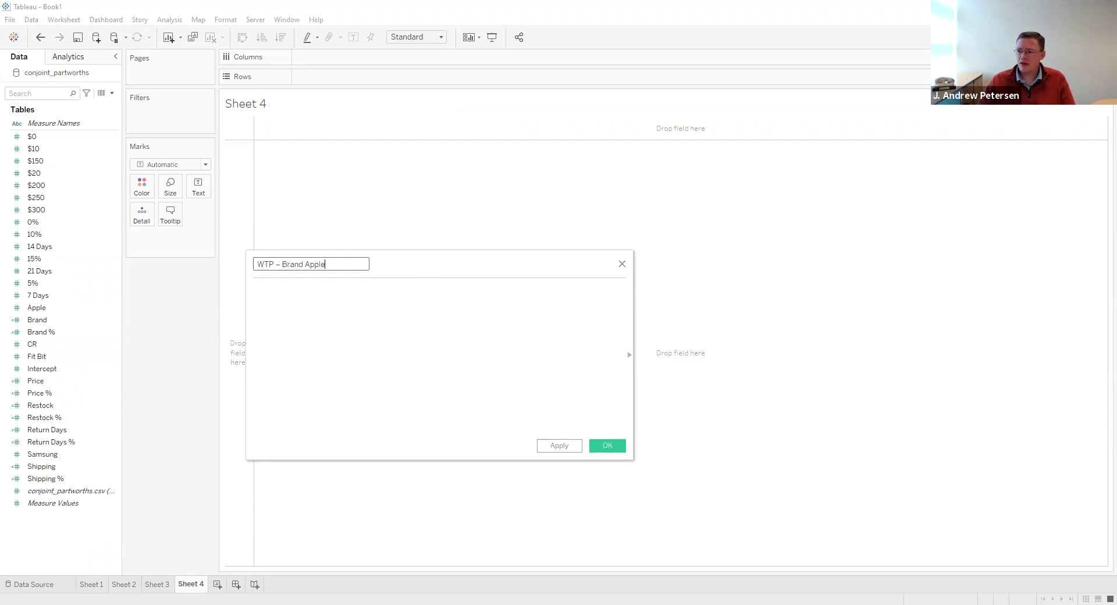
{"action": "key", "text": "Tab"}
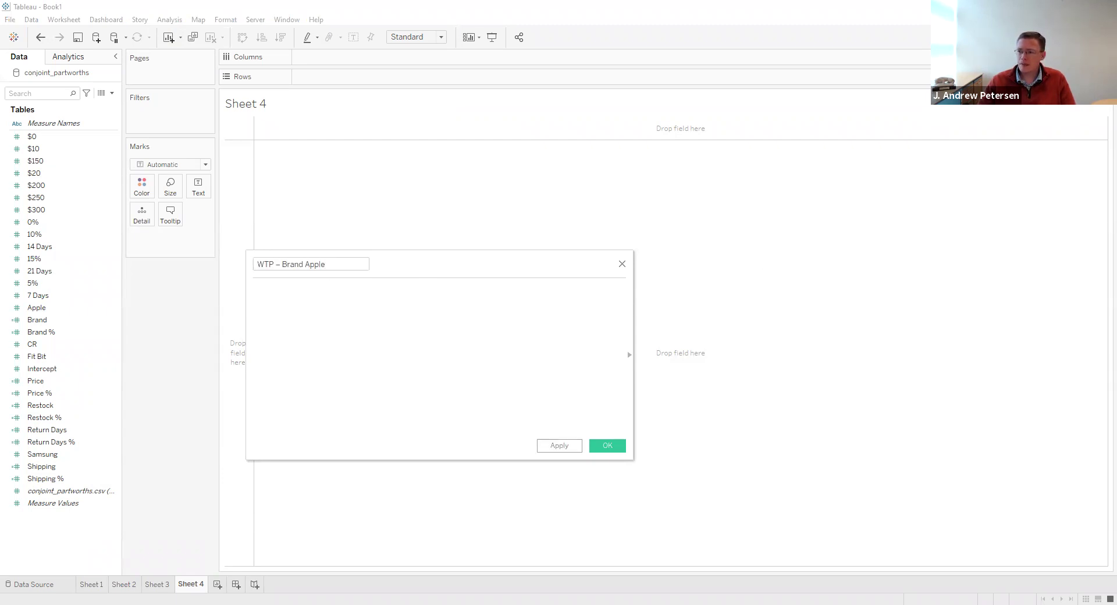
{"action": "type", "text": "AVG([Apple])*(150/(AVG([$150])-AVG([$300])))"}
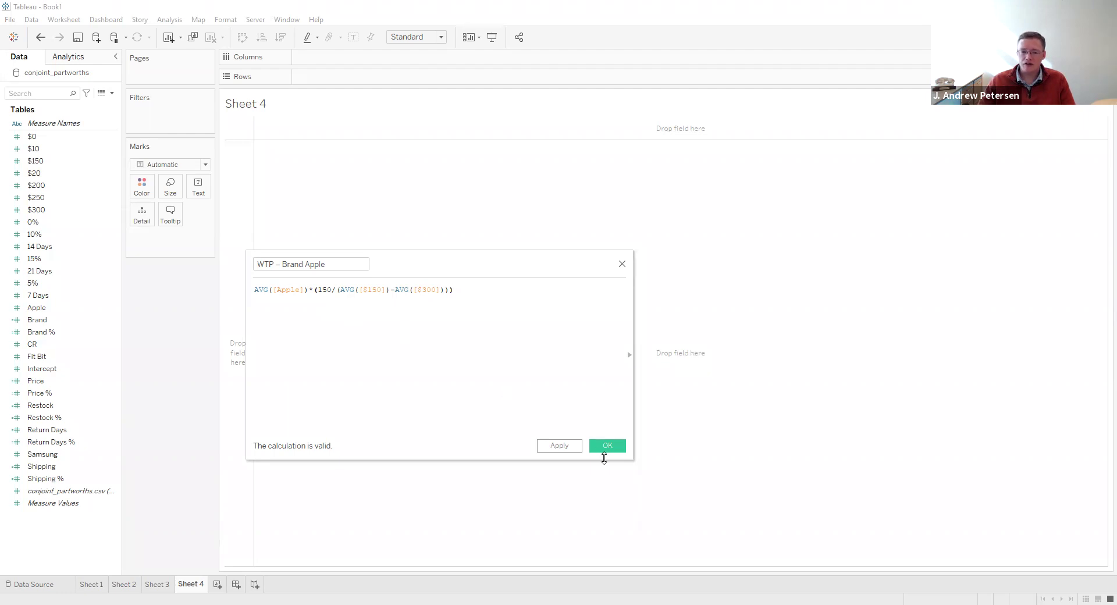
{"action": "left_click", "coordinate": [610, 451]}
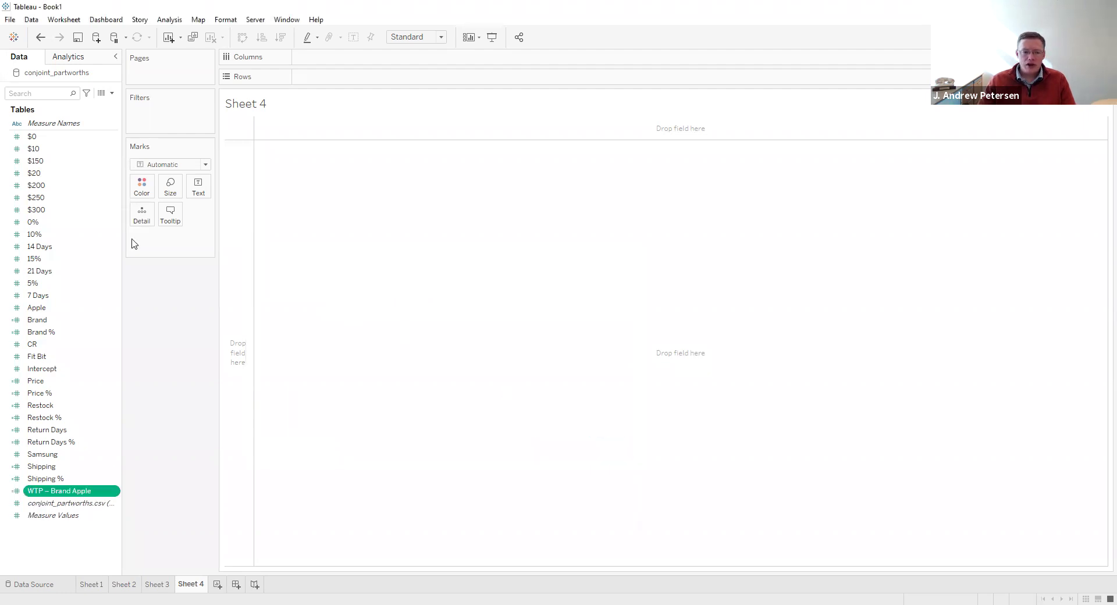
Create the calculated field "WTP – Brand Samsung" with the formula AVG([Samsung])*(150/(AVG([$150])-AVG([$300]))).
{"action": "left_click", "coordinate": [169, 19]}
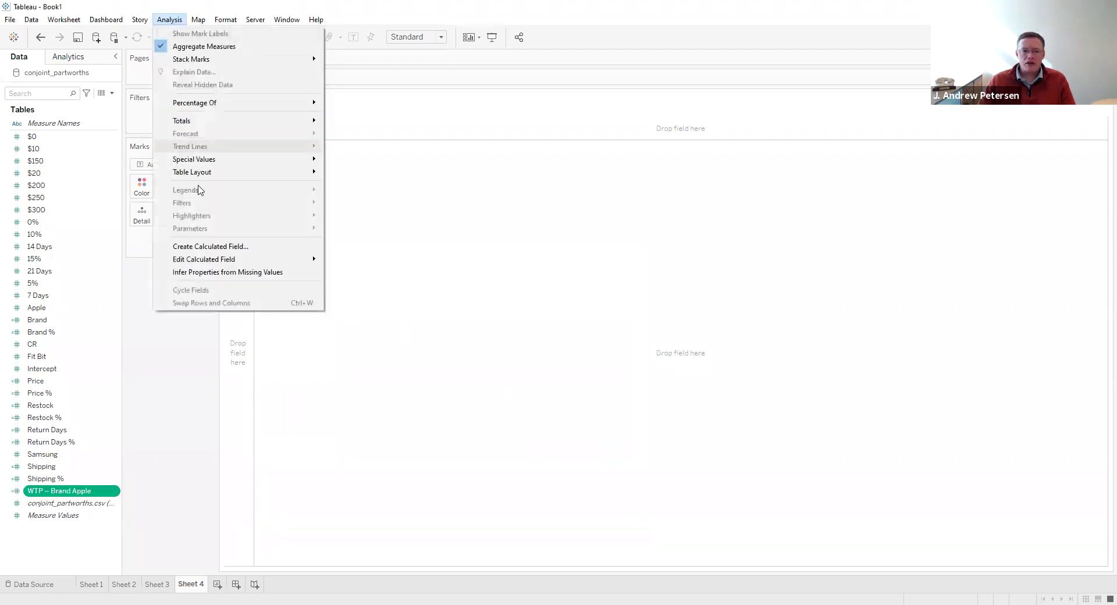
{"action": "left_click", "coordinate": [211, 247]}
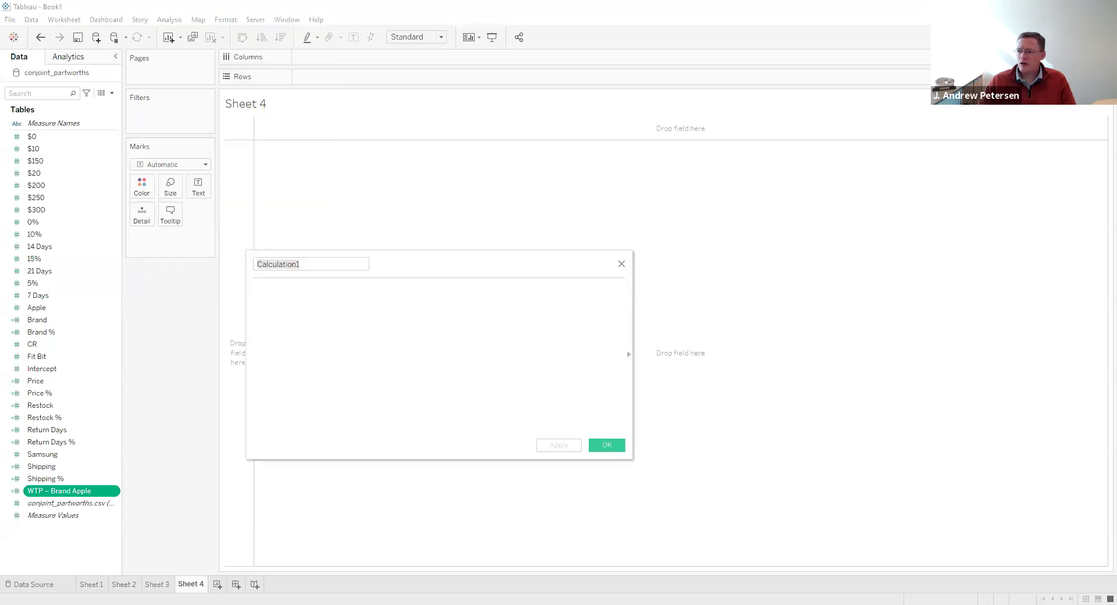
{"action": "left_click", "coordinate": [344, 265]}
{"action": "type", "text": "WTP – Brand Samsung"}
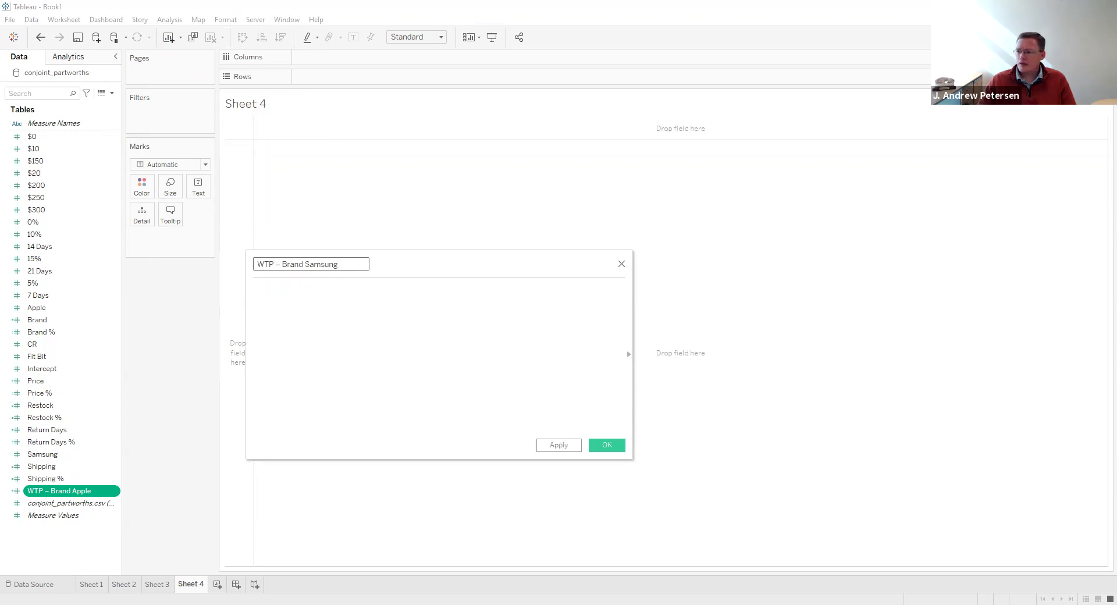
{"action": "key", "text": "Tab"}
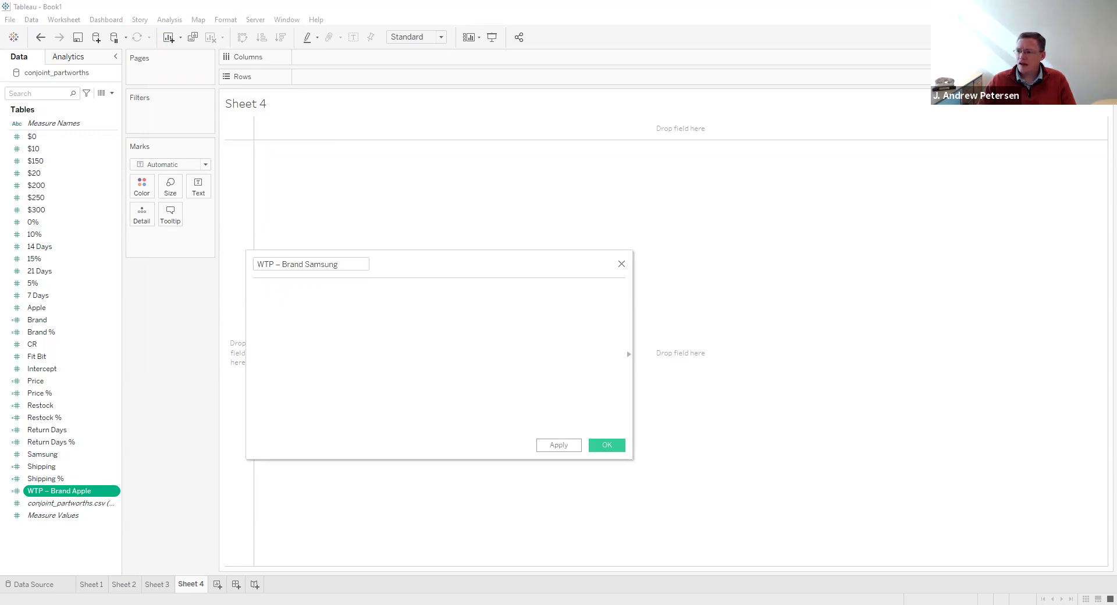
{"action": "type", "text": "AVG([Samsung])*(150/(AVG([$150])-AVG([$300])))"}
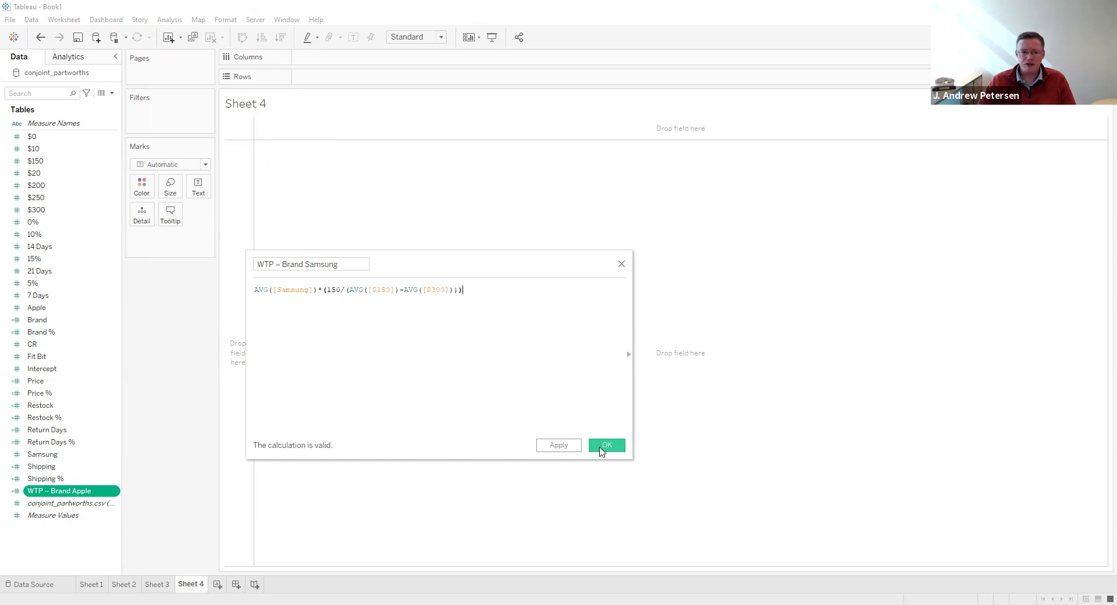
{"action": "key", "text": "Return"}
Create the calculated field "WTP – Brand FitBit" with the formula AVG([FitBit])*(150/(AVG([$150])-AVG([$300]))).
{"action": "left_click", "coordinate": [169, 20]}
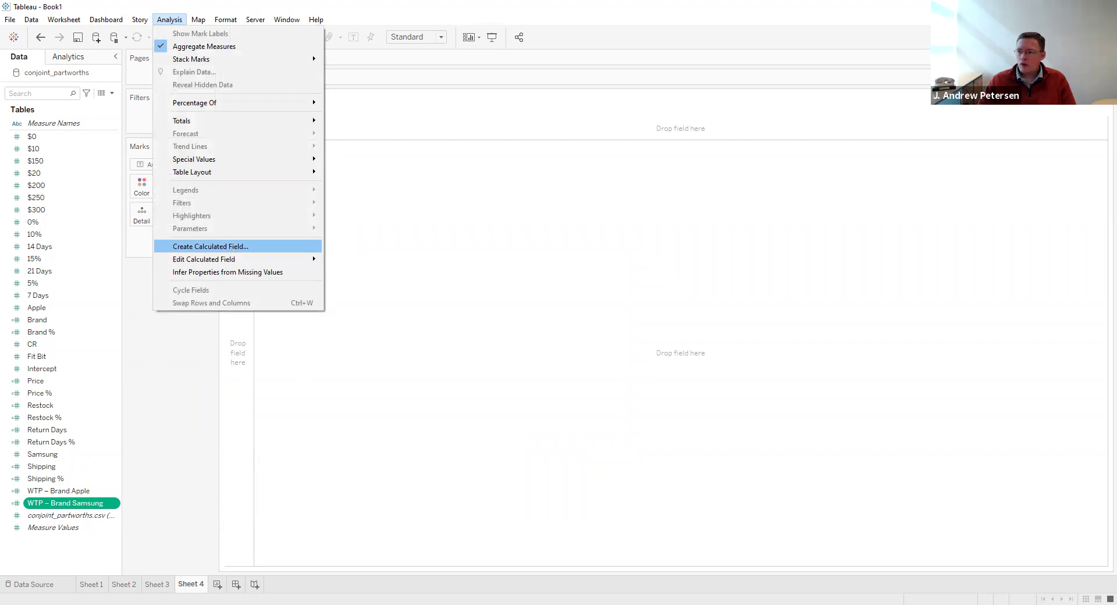
{"action": "left_click", "coordinate": [211, 246]}
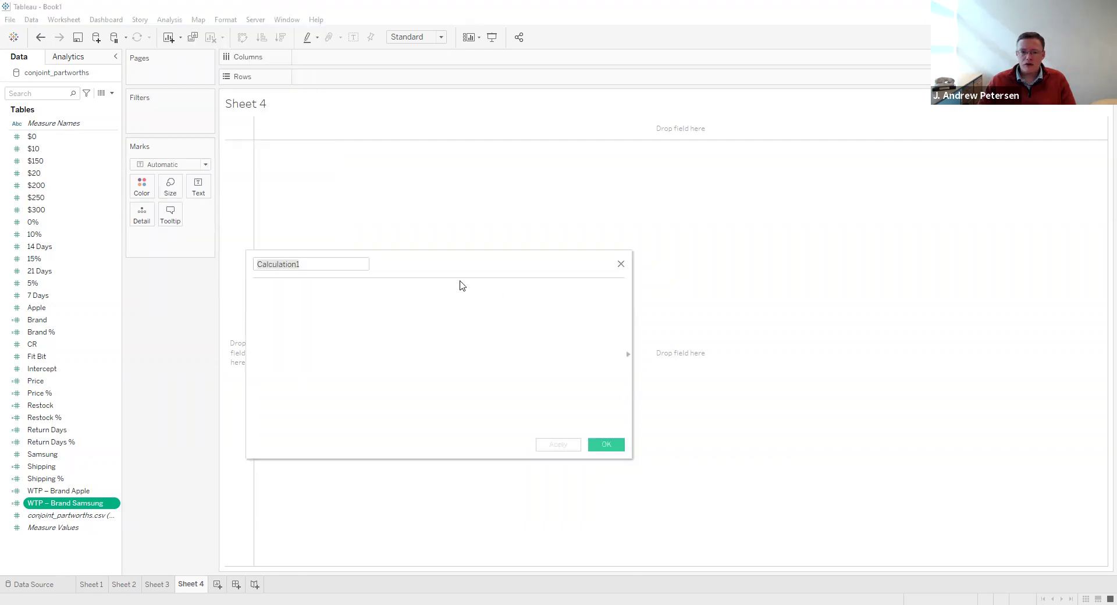
{"action": "type", "text": "WTP – Brand FitBit"}
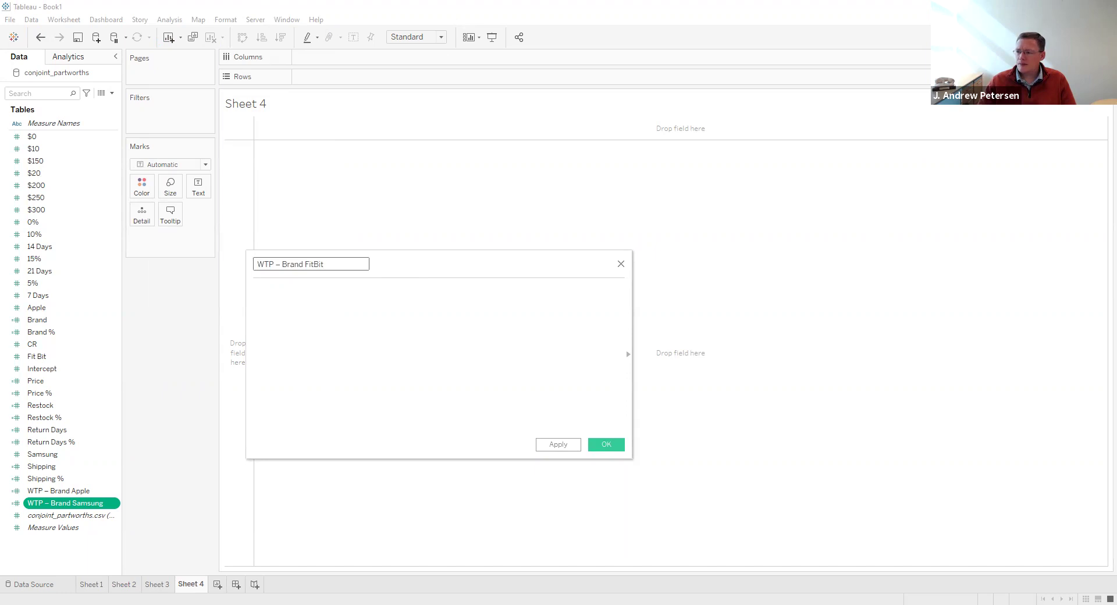
{"action": "left_click", "coordinate": [481, 297]}
{"action": "type", "text": "AVG([FitBit])*(150/(AVG([$150])-AVG([$300])))"}
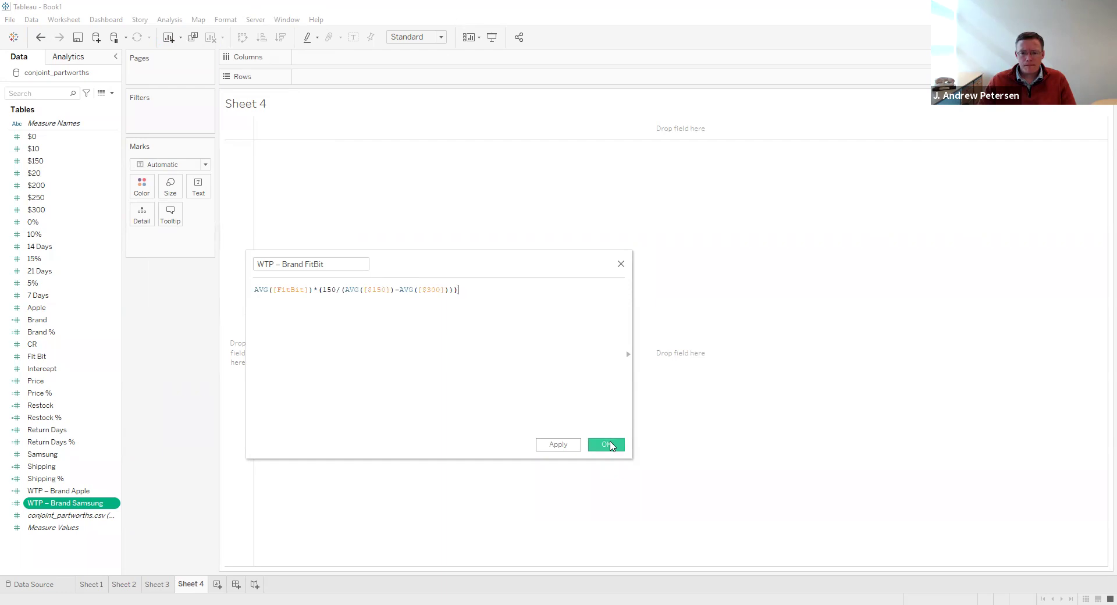
{"action": "left_click", "coordinate": [607, 444]}
Create the calculated field "WTP – Shipping $10" with the formula AVG([$10])*(150/(AVG([$150])-AVG([$300]))).
{"action": "left_click", "coordinate": [169, 21]}
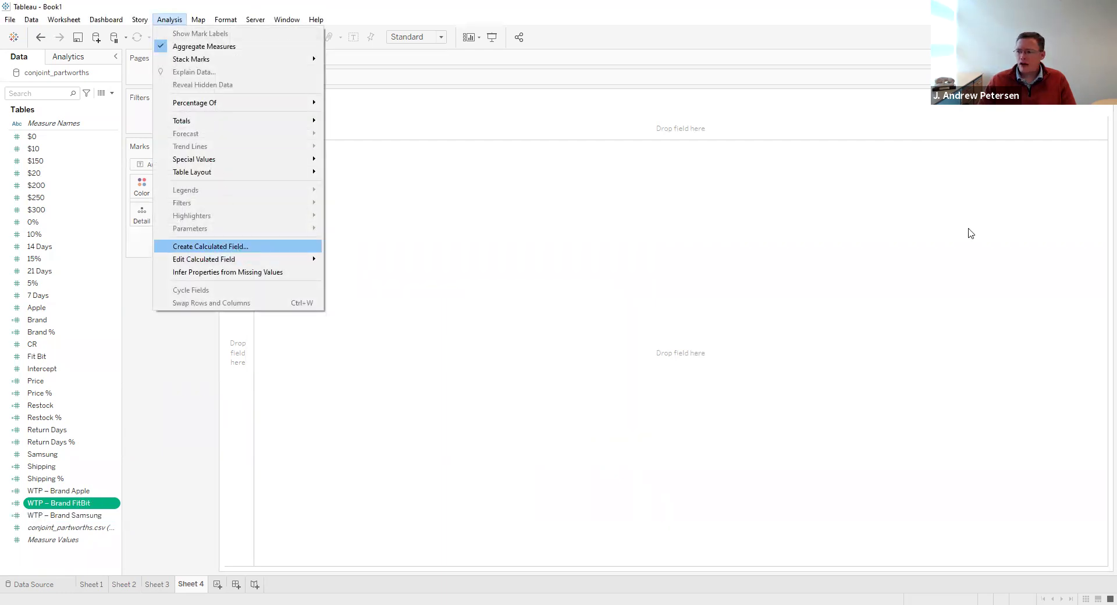
{"action": "left_click", "coordinate": [237, 247]}
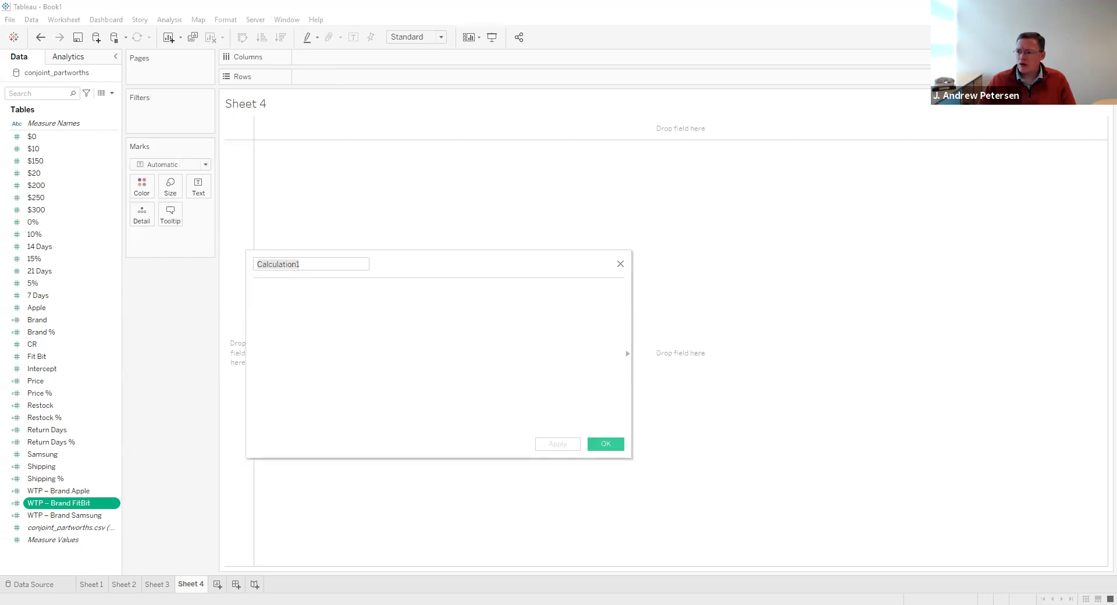
{"action": "key", "text": "BackSpace"}
{"action": "type", "text": "WTP – Shipping $10"}
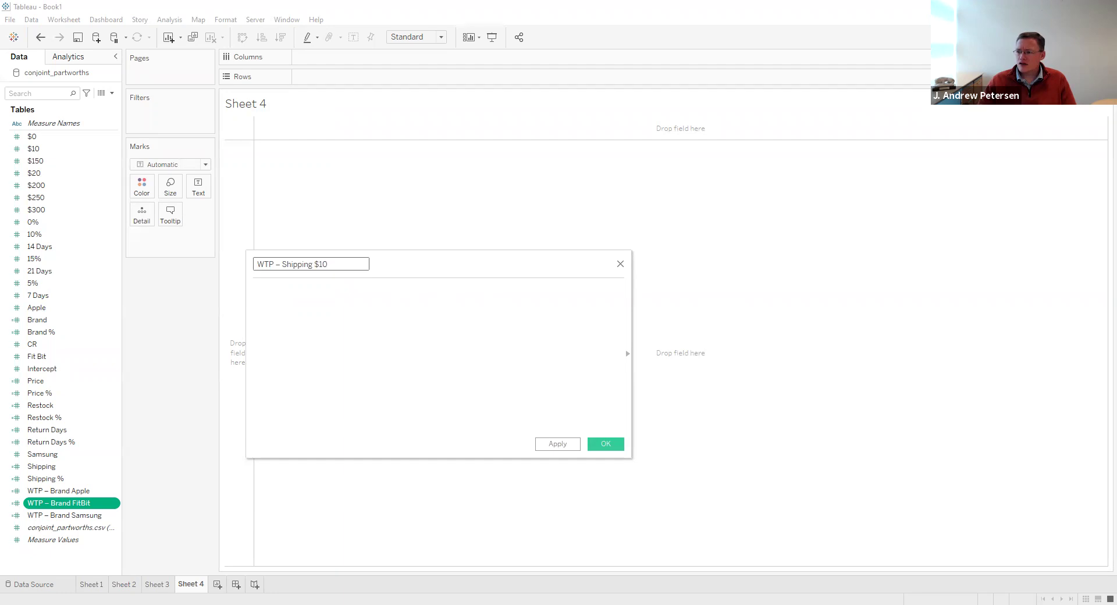
{"action": "key", "text": "Tab"}
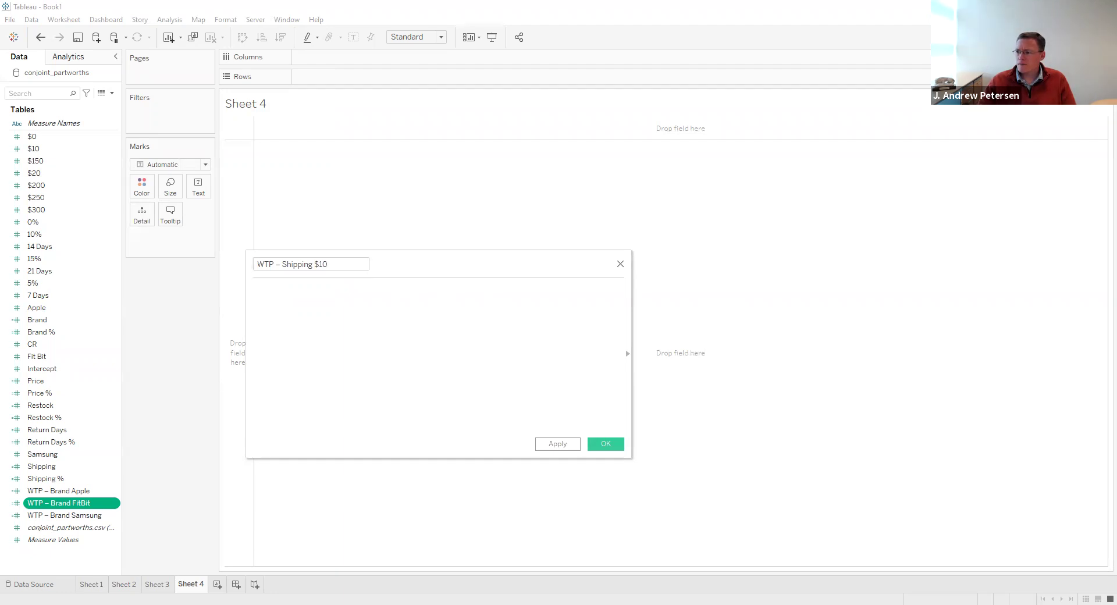
{"action": "type", "text": "AVG([$10])*(150/(AVG([$150])-AVG([$300])))"}
{"action": "left_click", "coordinate": [605, 444]}
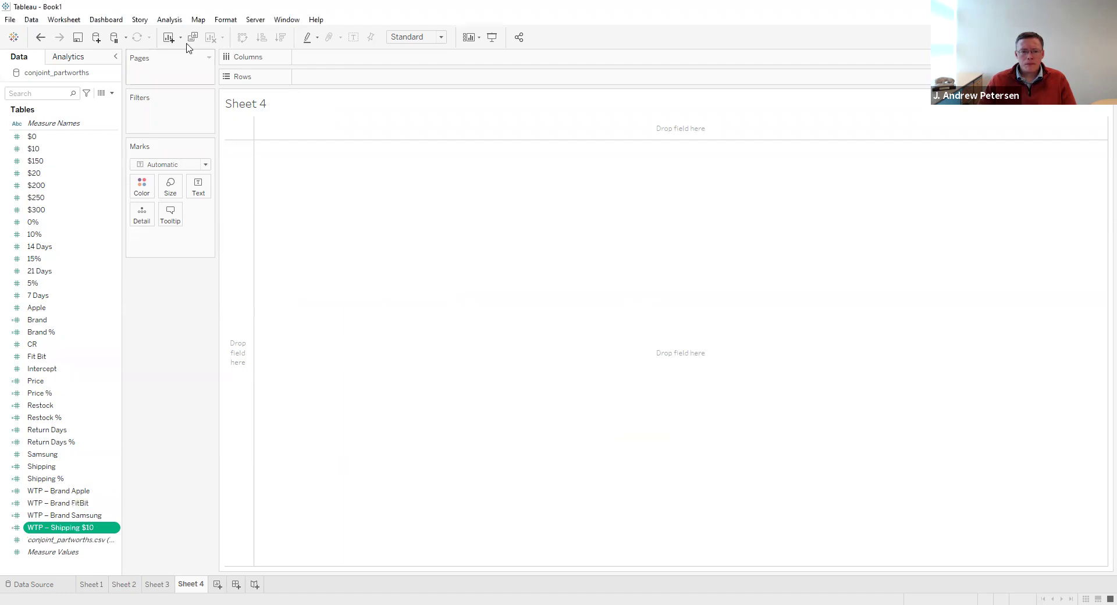
Create the calculated field "WTP – Shipping $20" with the formula AVG([$20])*(150/(AVG([$150])-AVG([$300]))).
{"action": "left_click", "coordinate": [165, 22]}
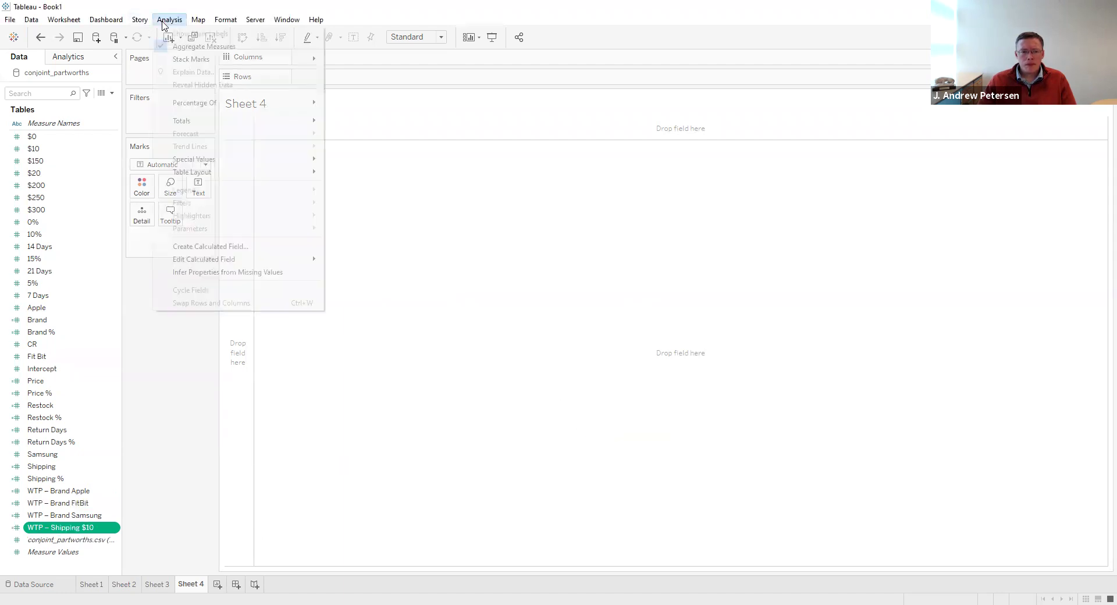
{"action": "left_click", "coordinate": [211, 246]}
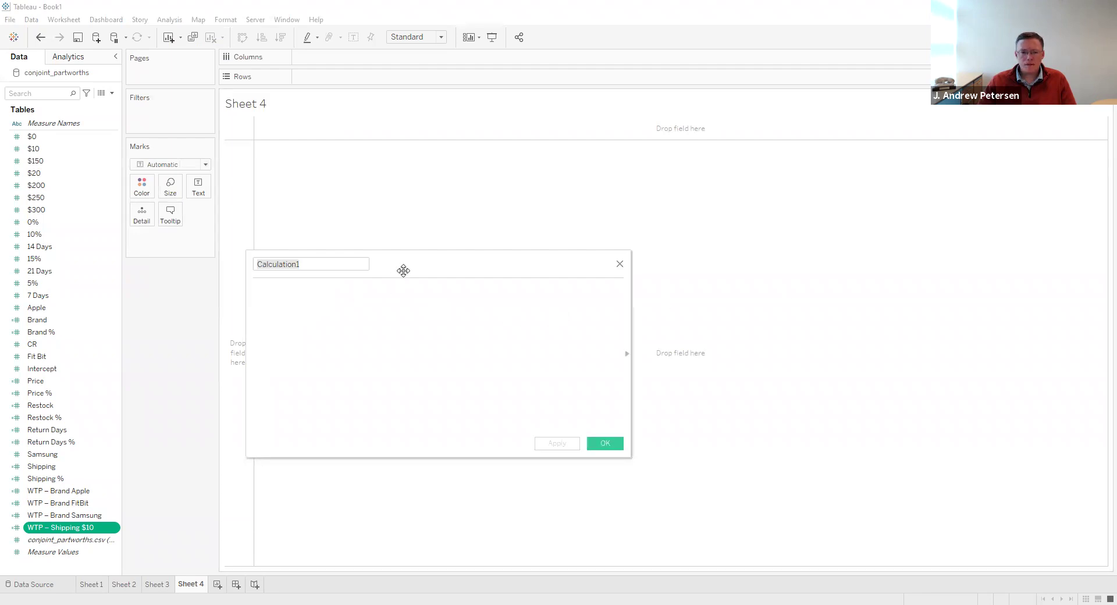
{"action": "type", "text": "WTP – Shipping $20"}
{"action": "key", "text": "Tab"}
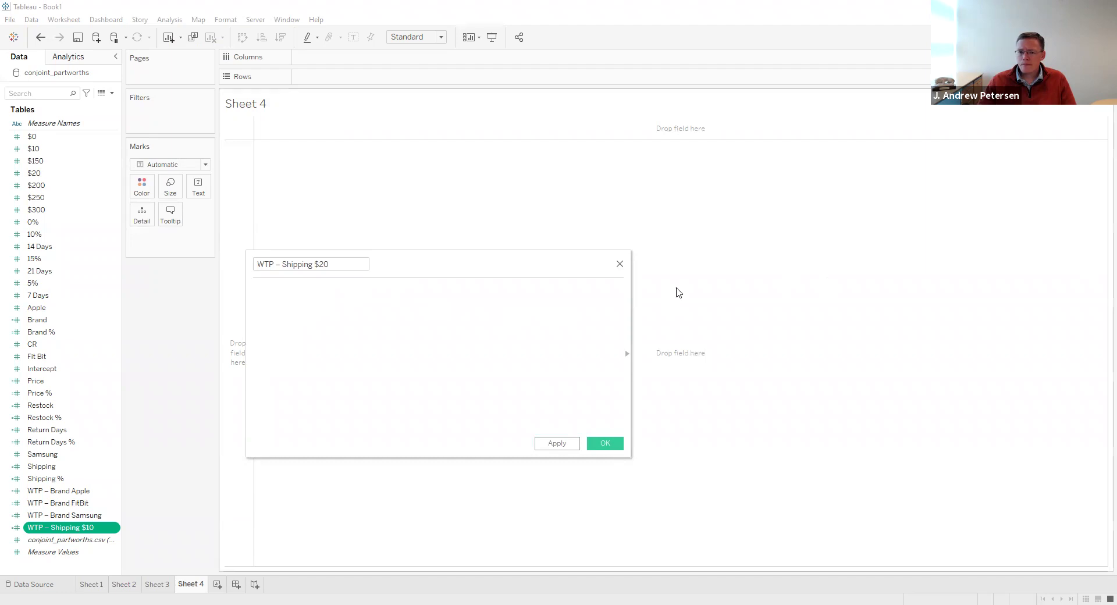
{"action": "type", "text": "AVG([$20])*(150/(AVG([$150])-AVG([$300])))"}
{"action": "left_click", "coordinate": [589, 441]}
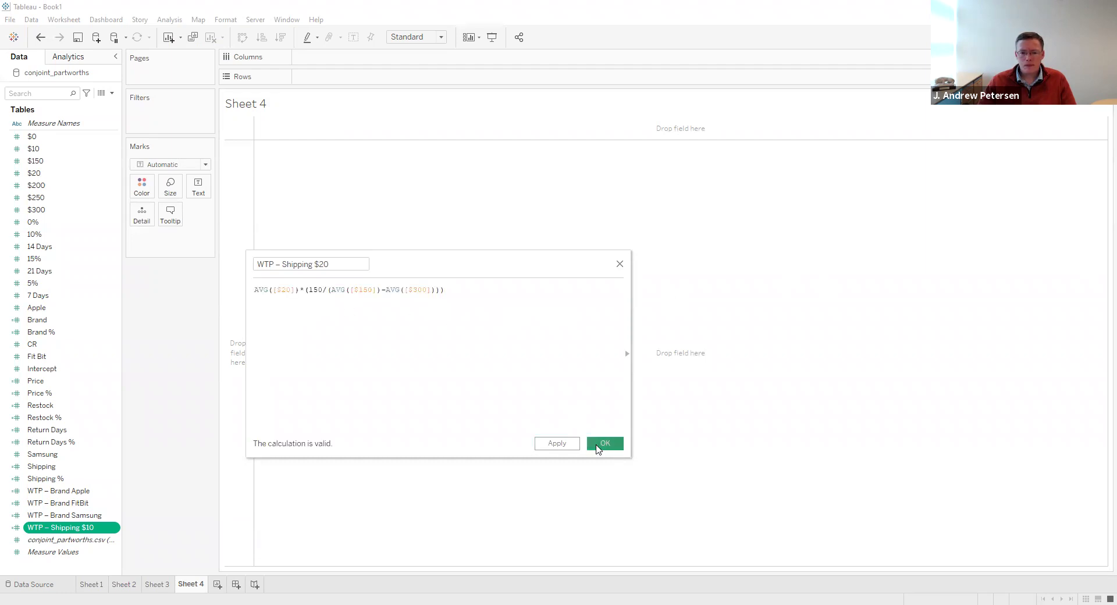
Create the calculated field "WTP – Restock 5%" with the formula AVG([5%])*(150/(AVG([$150])-AVG([$300]))).
{"action": "left_click", "coordinate": [161, 18]}
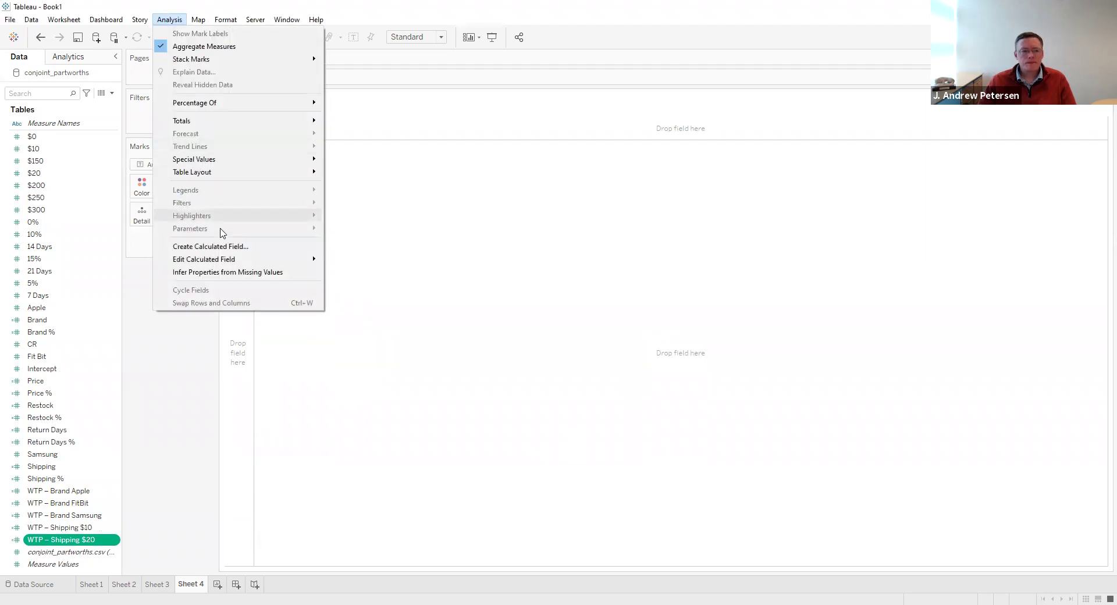
{"action": "key", "text": "Return"}
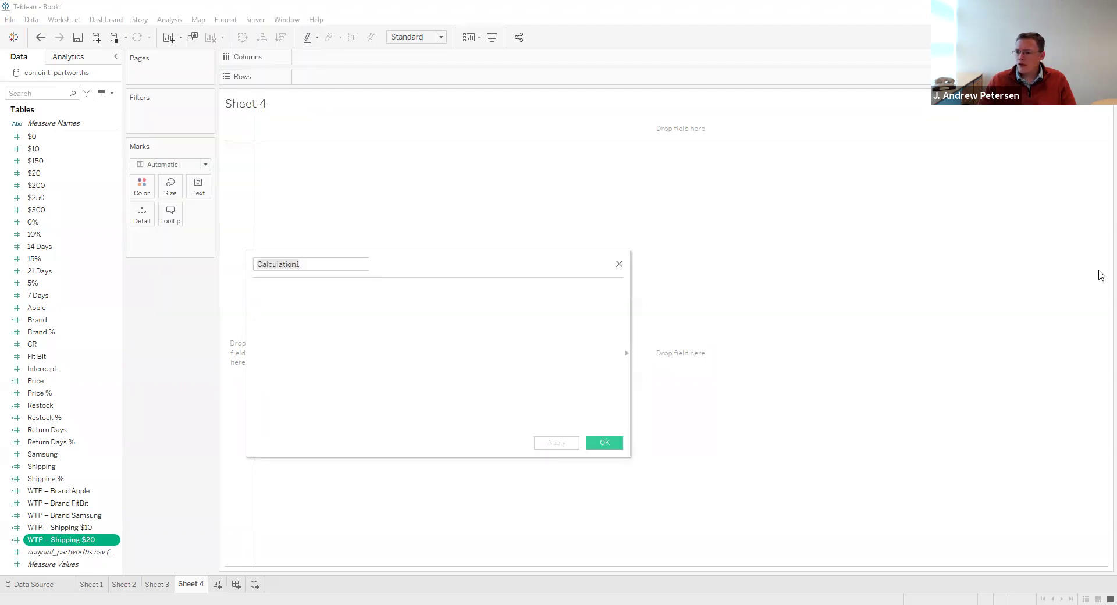
{"action": "double_click", "coordinate": [368, 264]}
{"action": "type", "text": "WTP – Restock 5%"}
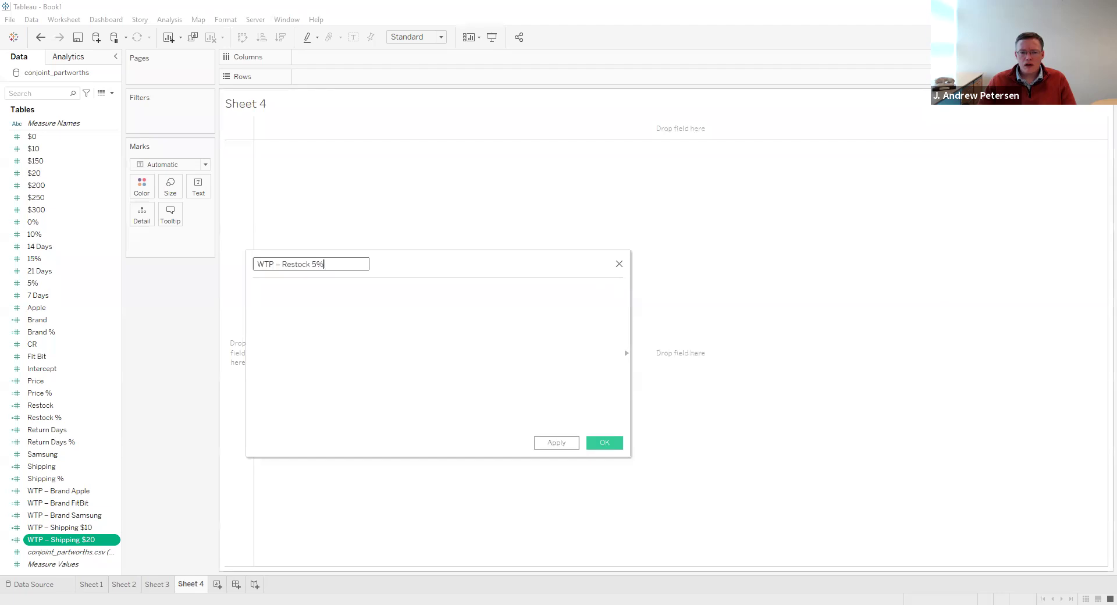
{"action": "key", "text": "Tab"}
{"action": "type", "text": "AVG([5%])*(150/(AVG([$150])-AVG([$300])))"}
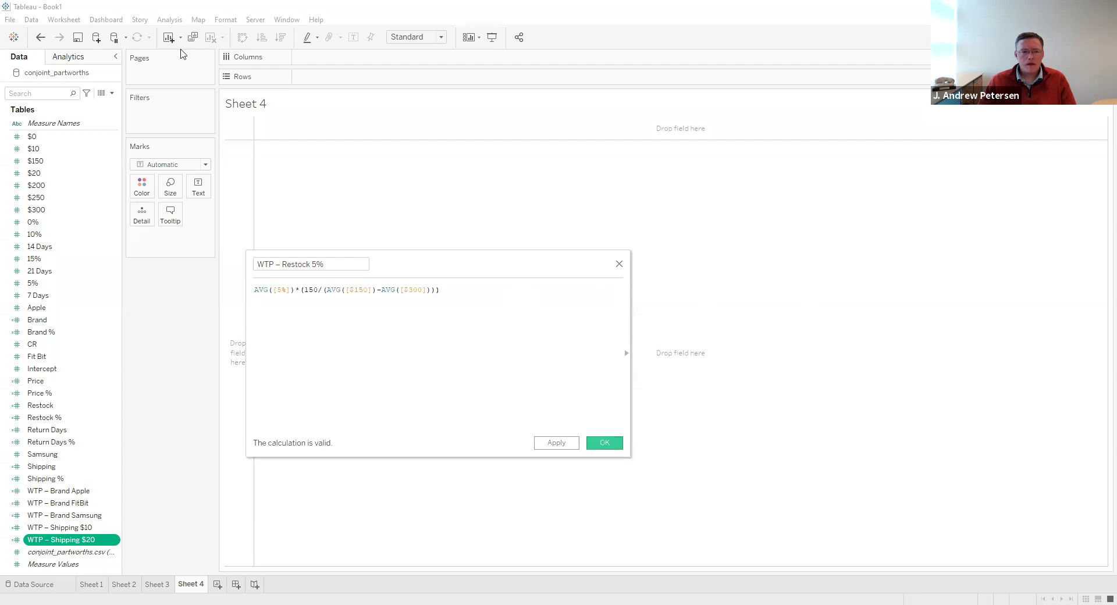
{"action": "key", "text": "Return"}
Create the calculated field "WTP – Restock 10%" with the formula AVG([10%])*(150/(AVG([$150])-AVG([$300]))).
{"action": "left_click", "coordinate": [170, 19]}
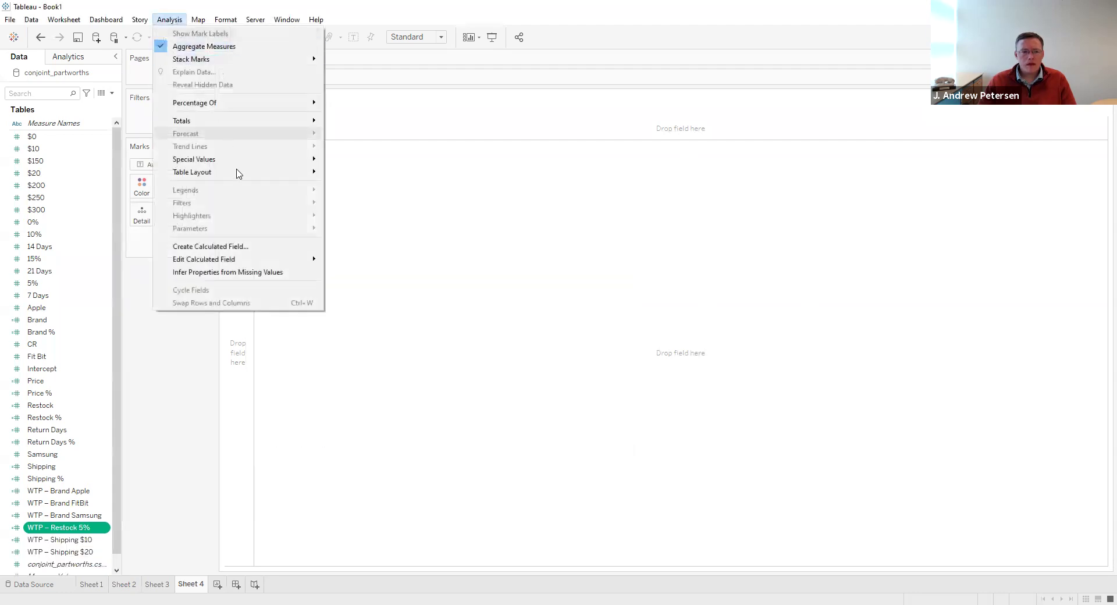
{"action": "left_click", "coordinate": [235, 246]}
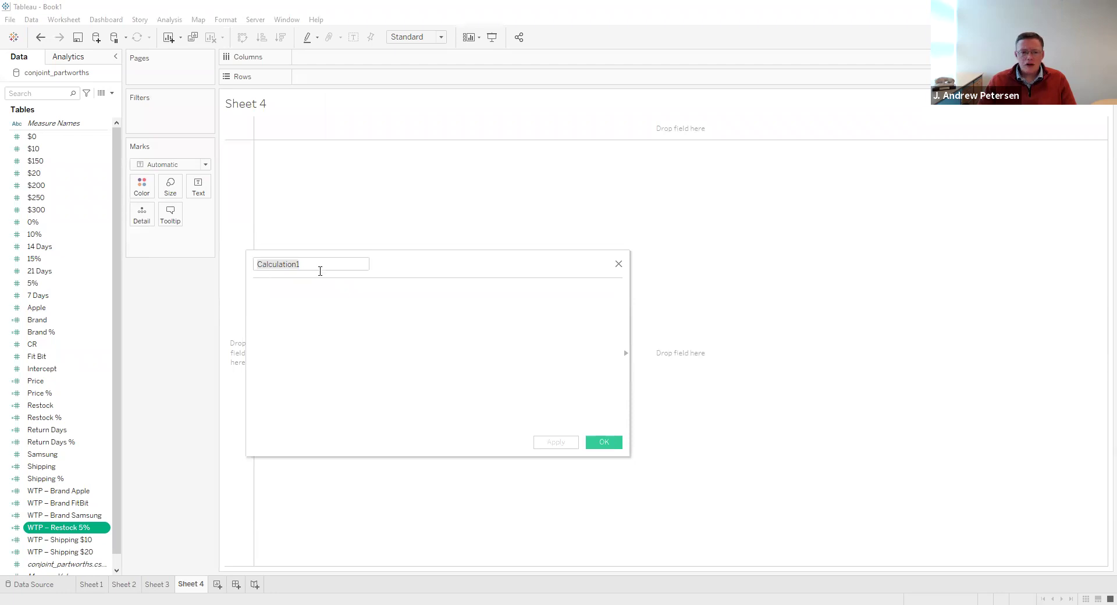
{"action": "type", "text": "WTP – Restock 10%"}
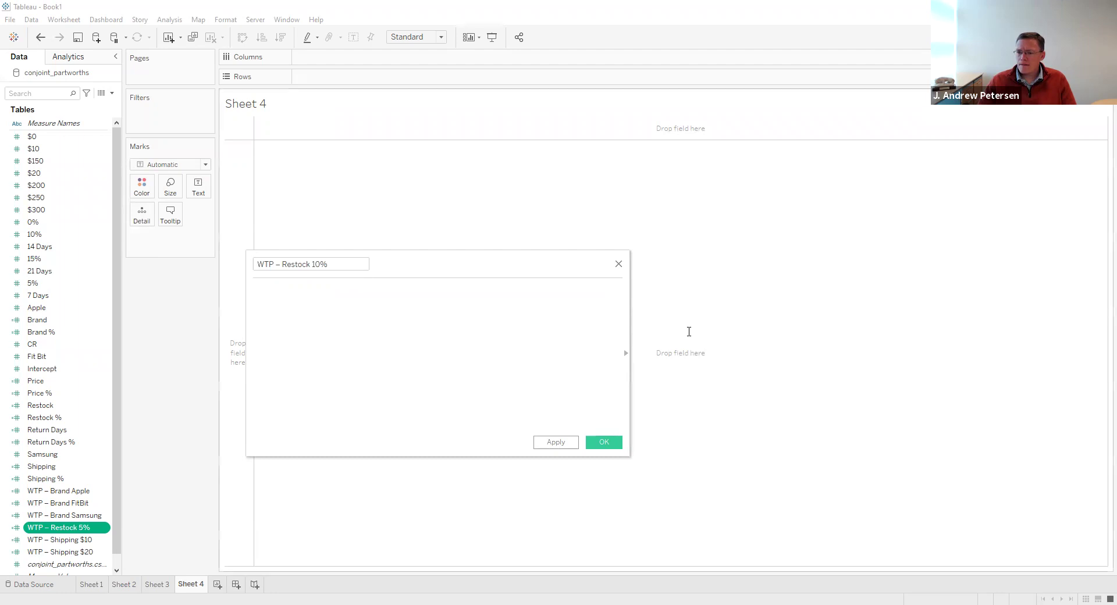
{"action": "key", "text": "ctrl+v"}
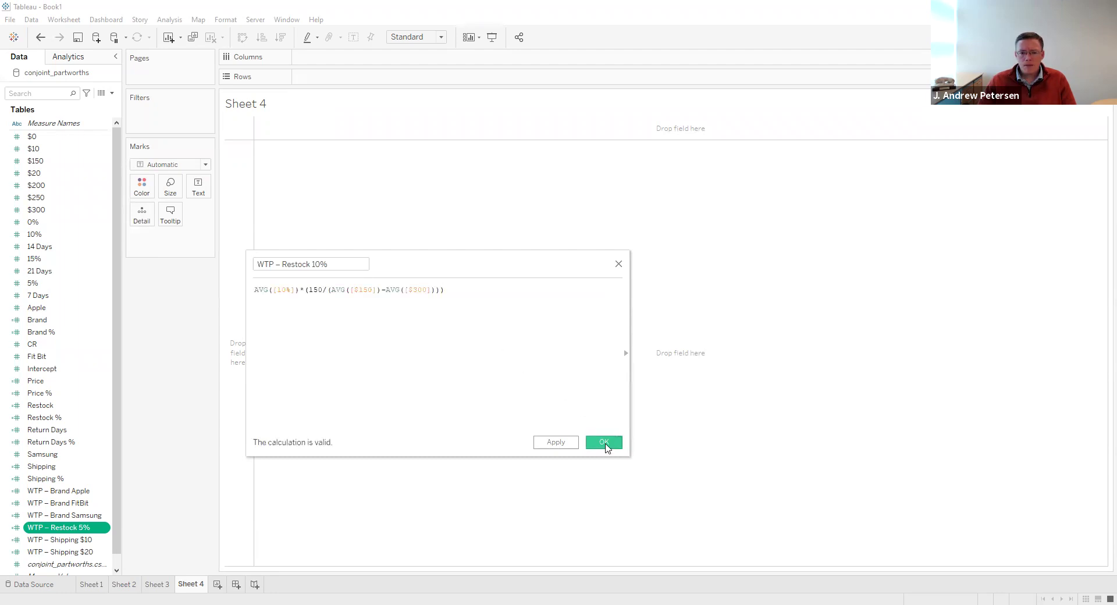
{"action": "left_click", "coordinate": [603, 442]}
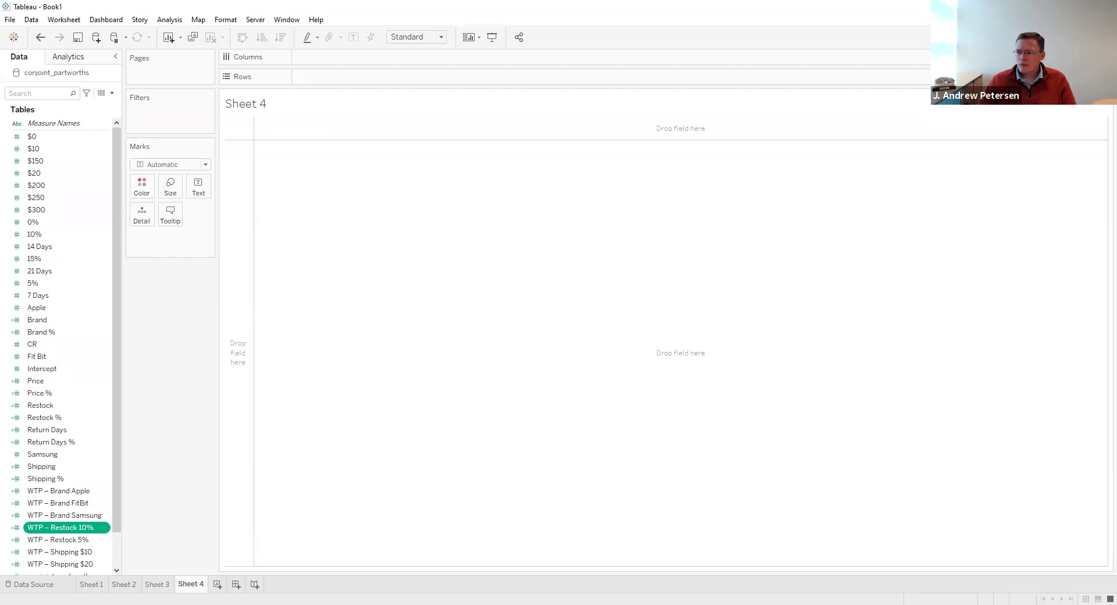
Create the calculated field "WTP – Restock 15%" with the formula AVG([15%])*(150/(AVG([$150])-AVG([$300]))).
{"action": "left_click", "coordinate": [170, 19]}
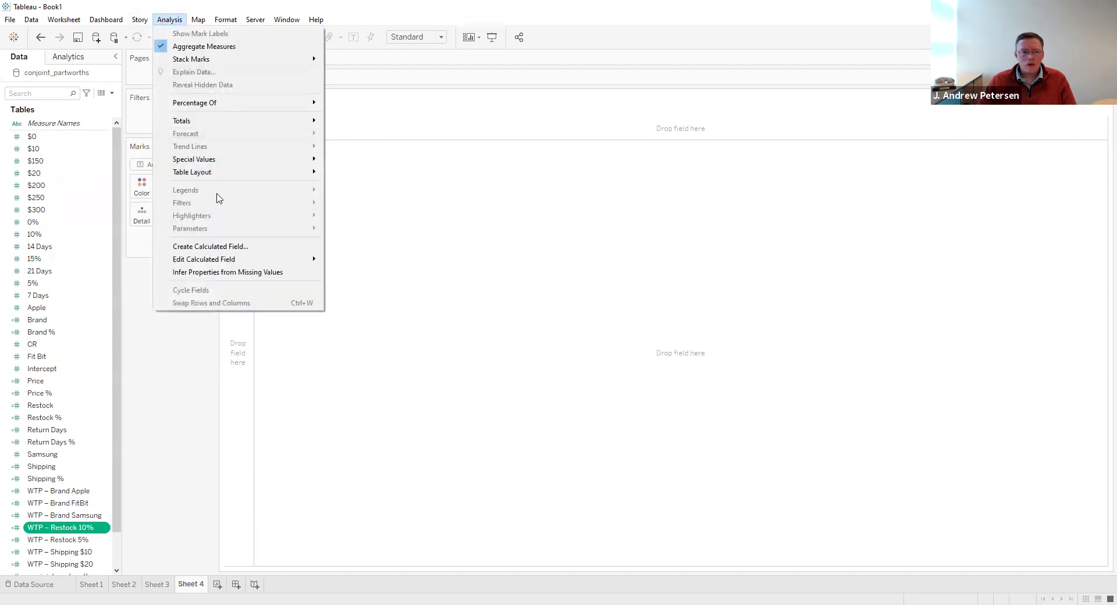
{"action": "left_click", "coordinate": [213, 247]}
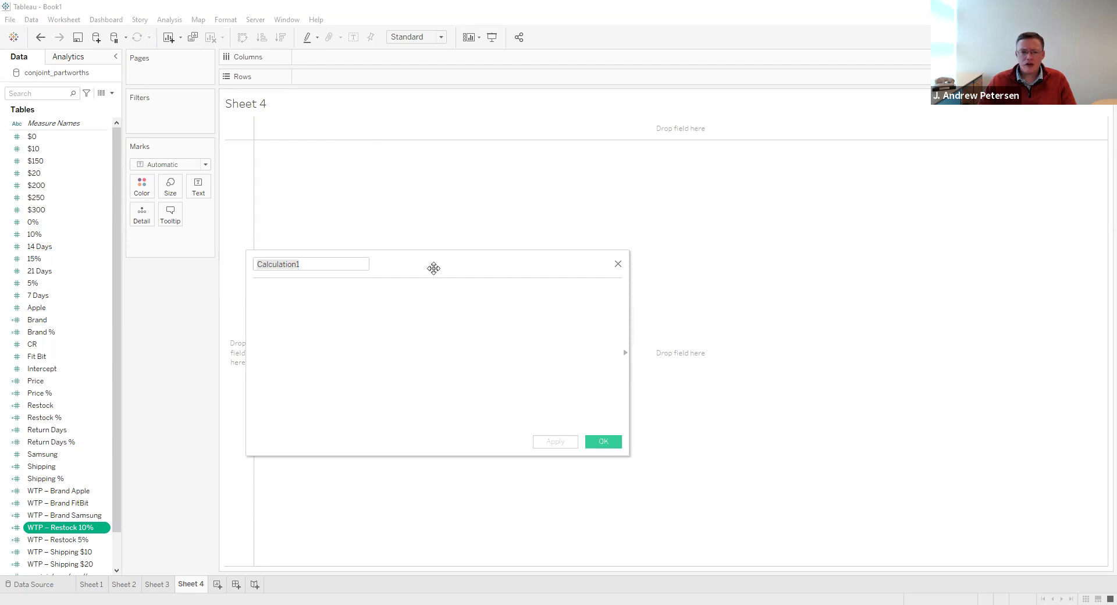
{"action": "type", "text": "WTP – Restock 15%"}
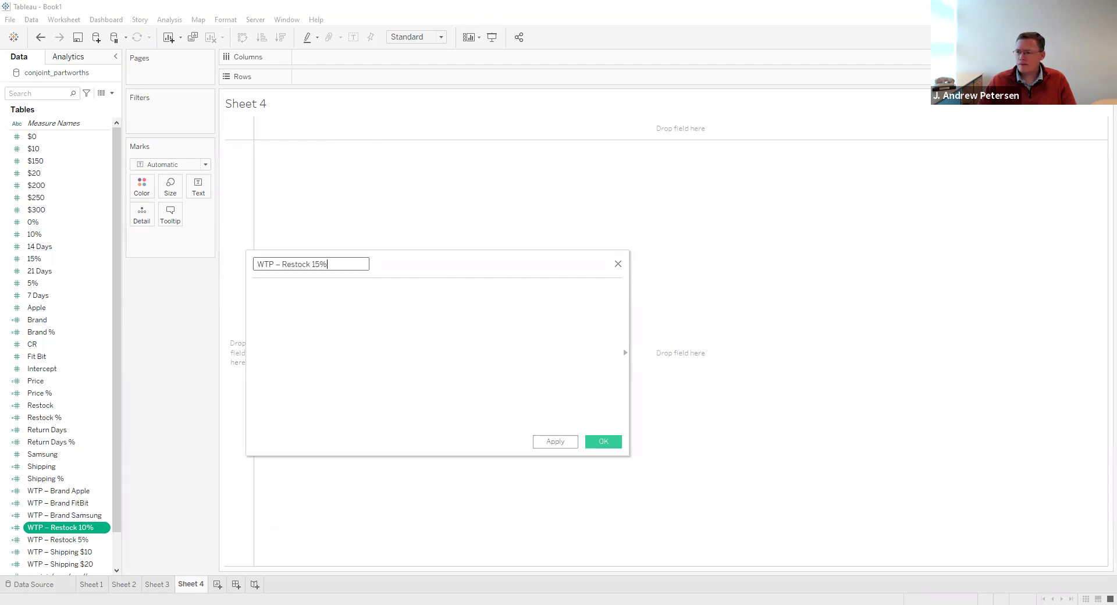
{"action": "type", "text": "AVG([15%])*(150/(AVG([$150])-AVG([$300])))"}
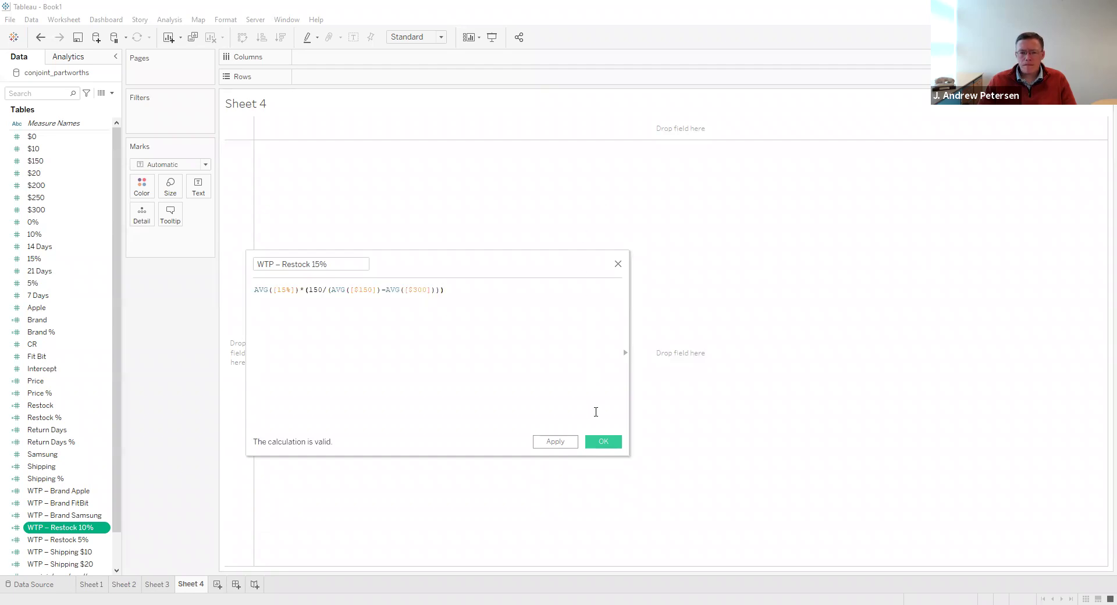
{"action": "left_click", "coordinate": [603, 441]}
Create the calculated field "WTP – Return Days 14" with the formula AVG([14 days])*(150/(AVG([$150])-AVG([$300]))).
{"action": "left_click", "coordinate": [169, 19]}
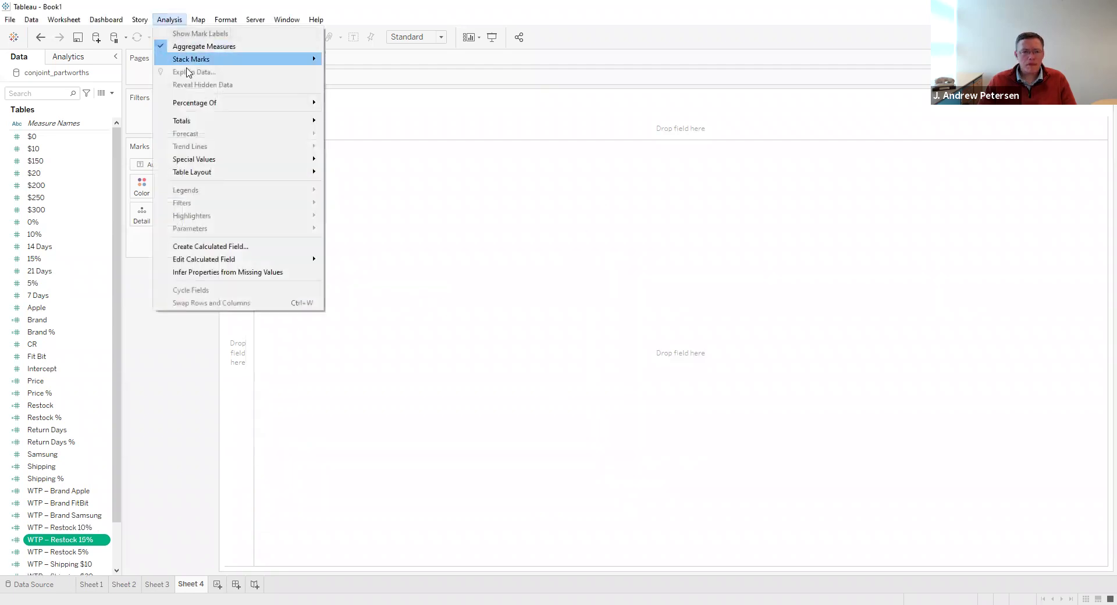
{"action": "left_click", "coordinate": [211, 249]}
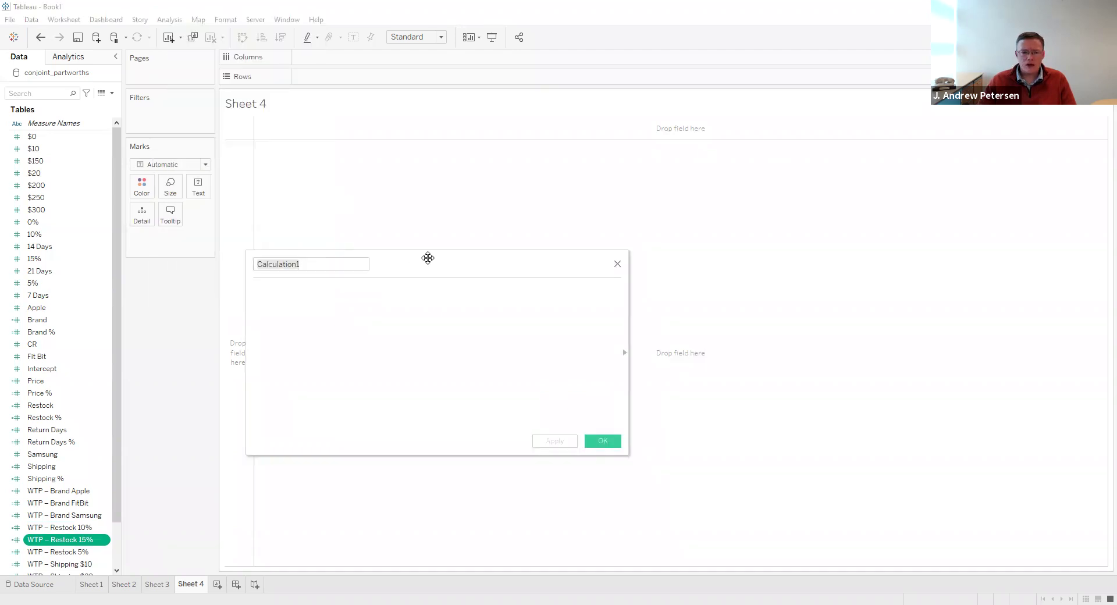
{"action": "type", "text": "WTP – Return Days 14"}
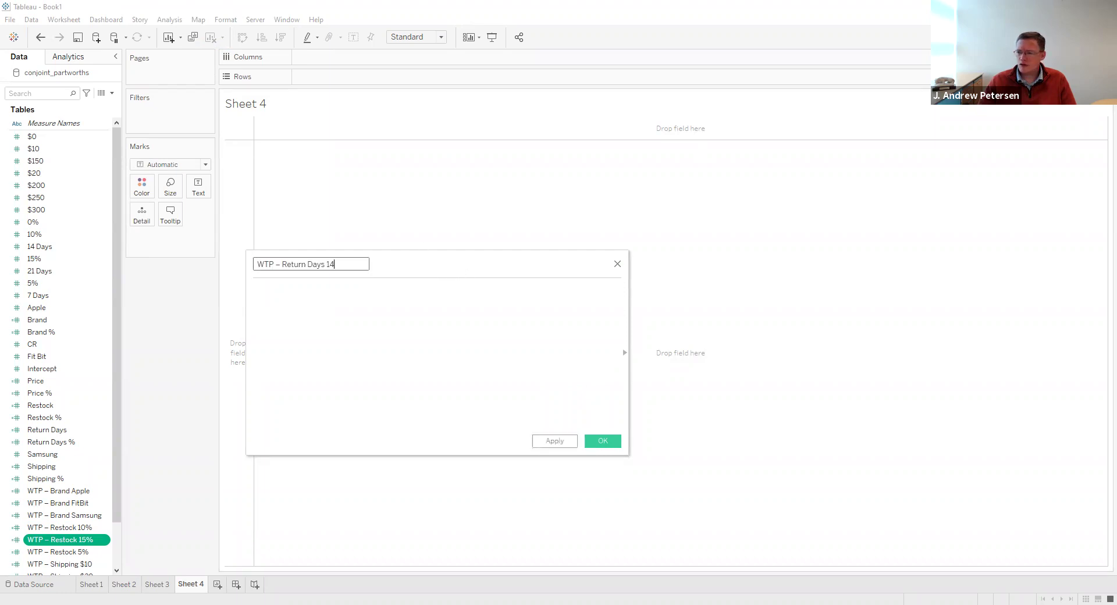
{"action": "key", "text": "Tab"}
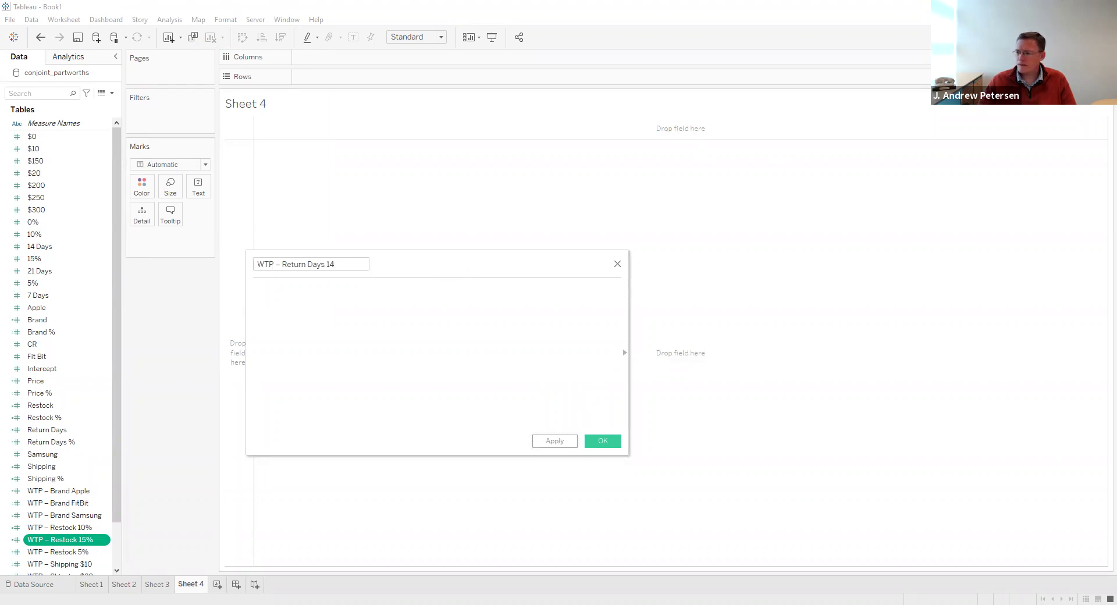
{"action": "key", "text": "ctrl+v"}
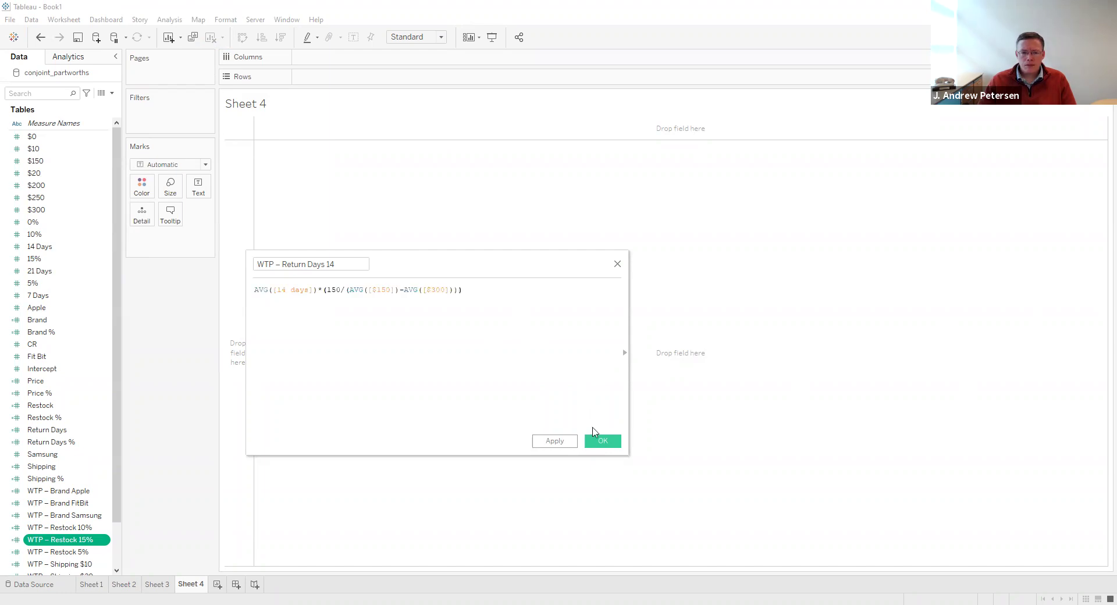
{"action": "left_click", "coordinate": [602, 440]}
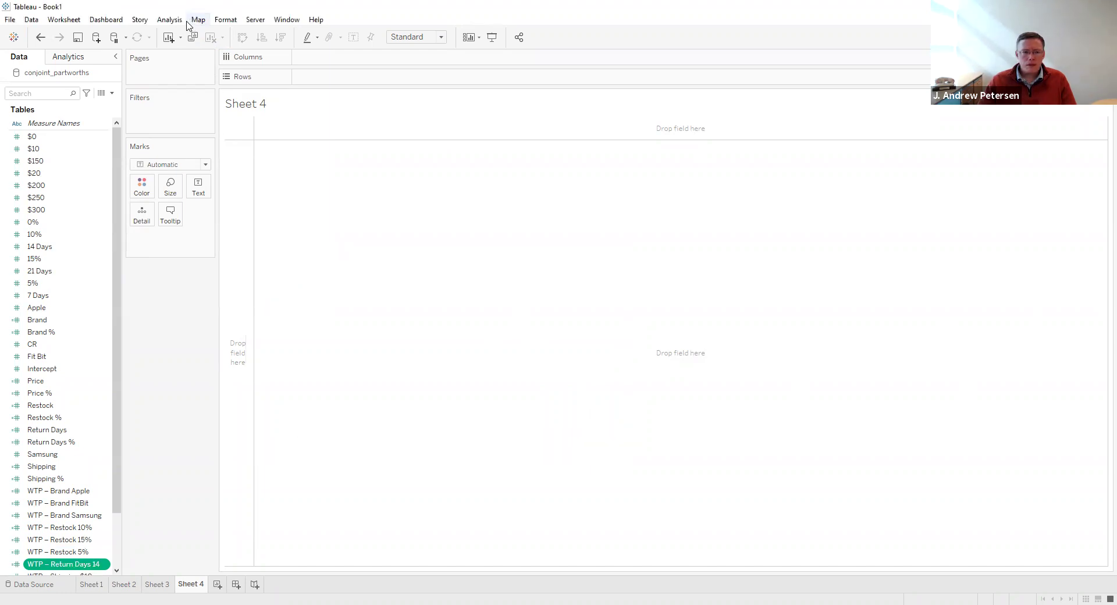
Create the calculated field "WTP – Return Days 21" with the formula AVG([21 days])*(150/(AVG([$150])-AVG([$300]))).
{"action": "left_click", "coordinate": [169, 19]}
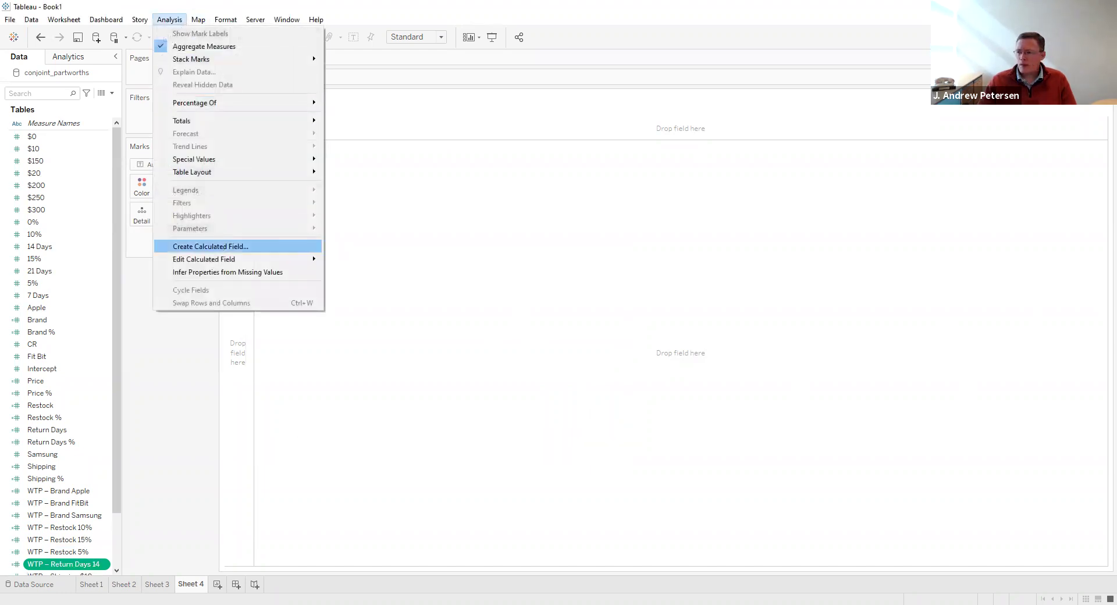
{"action": "left_click", "coordinate": [211, 246]}
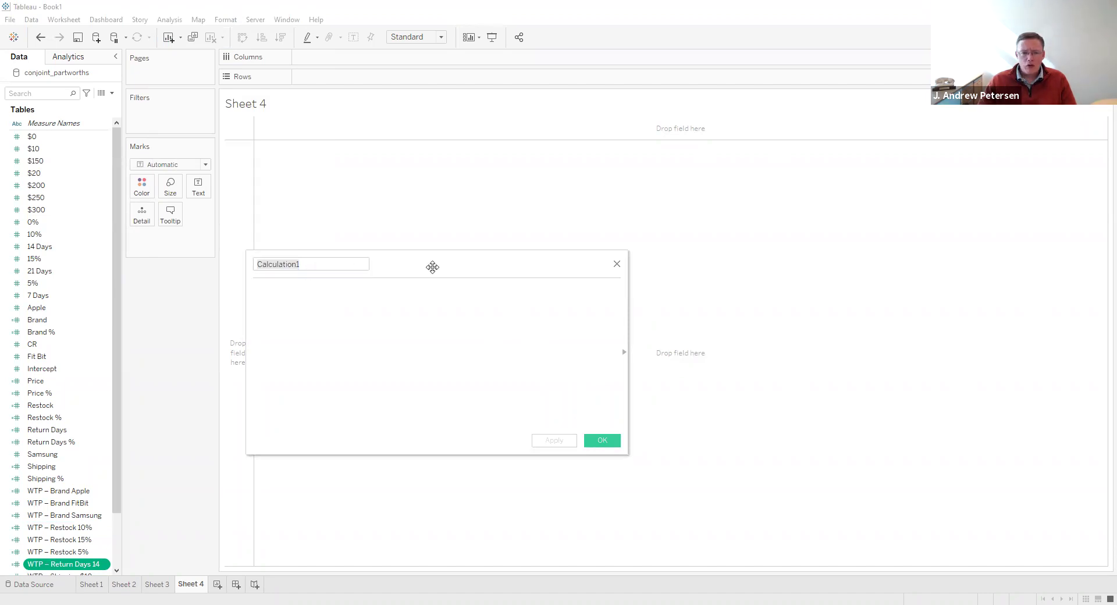
{"action": "type", "text": "WTP – Return Days 21"}
{"action": "key", "text": "Tab"}
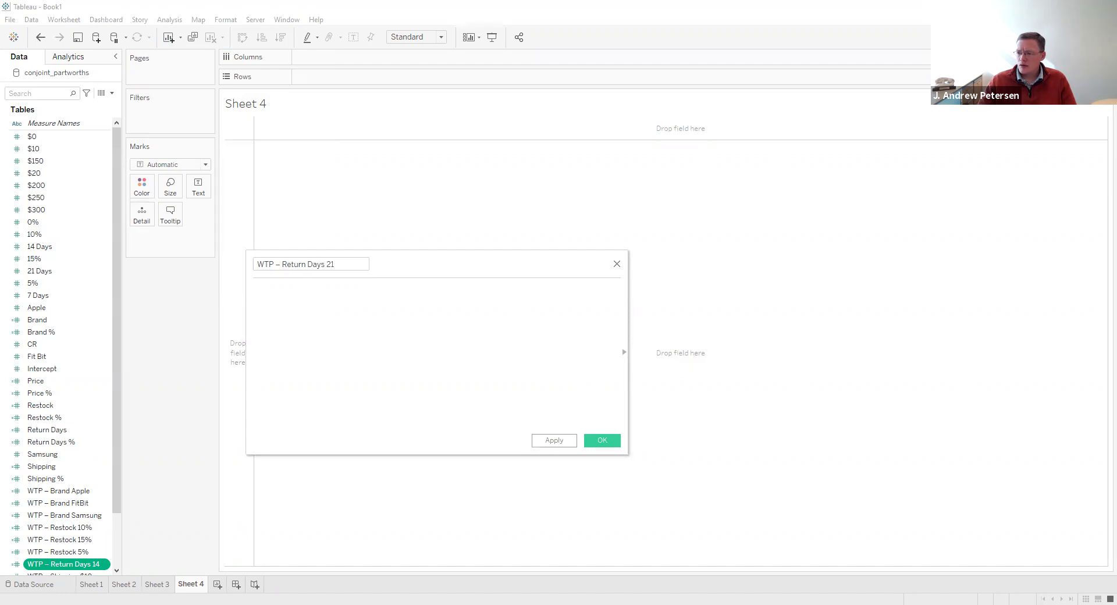
{"action": "key", "text": "ctrl+v"}
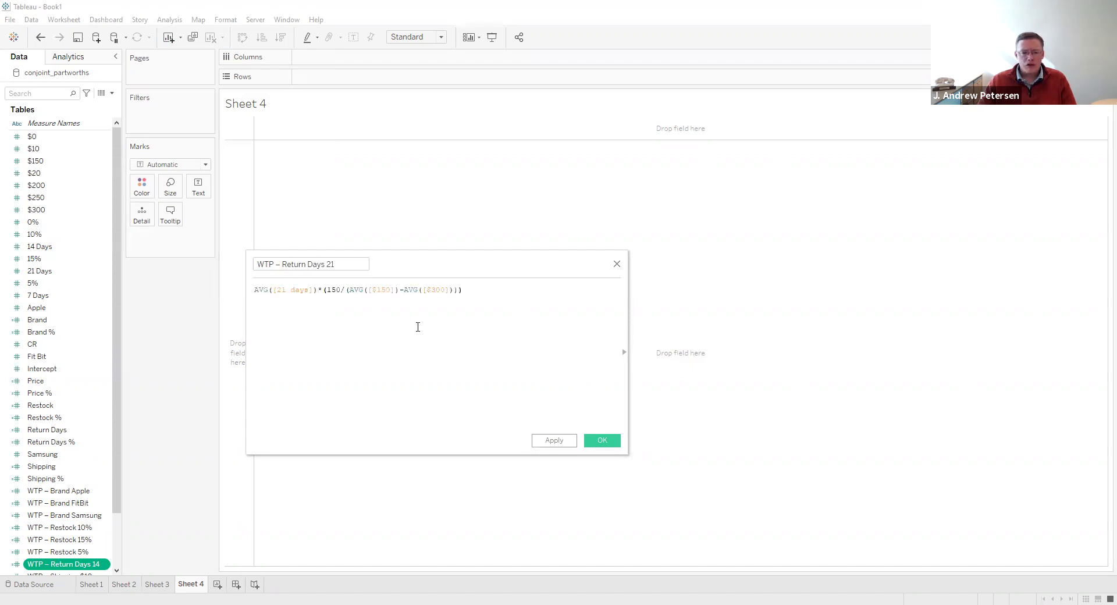
{"action": "left_click", "coordinate": [603, 440]}
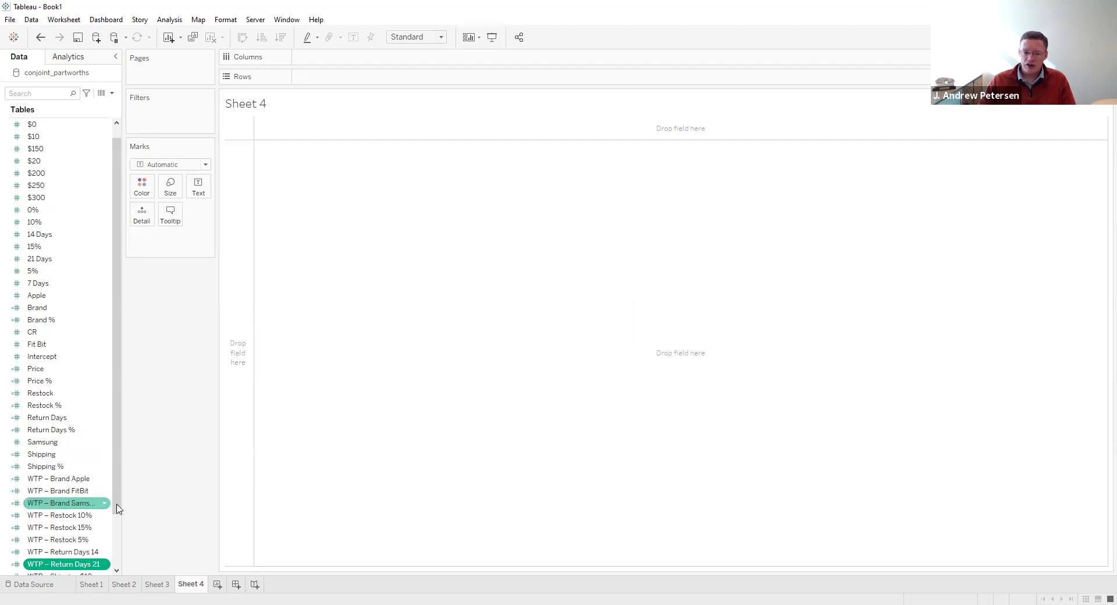
Build a horizontal bar chart on Sheet 4 with Measure Values as columns and Measure Names as rows.
{"action": "scroll", "coordinate": [26, 460], "scroll_direction": "down", "scroll_amount": 2}
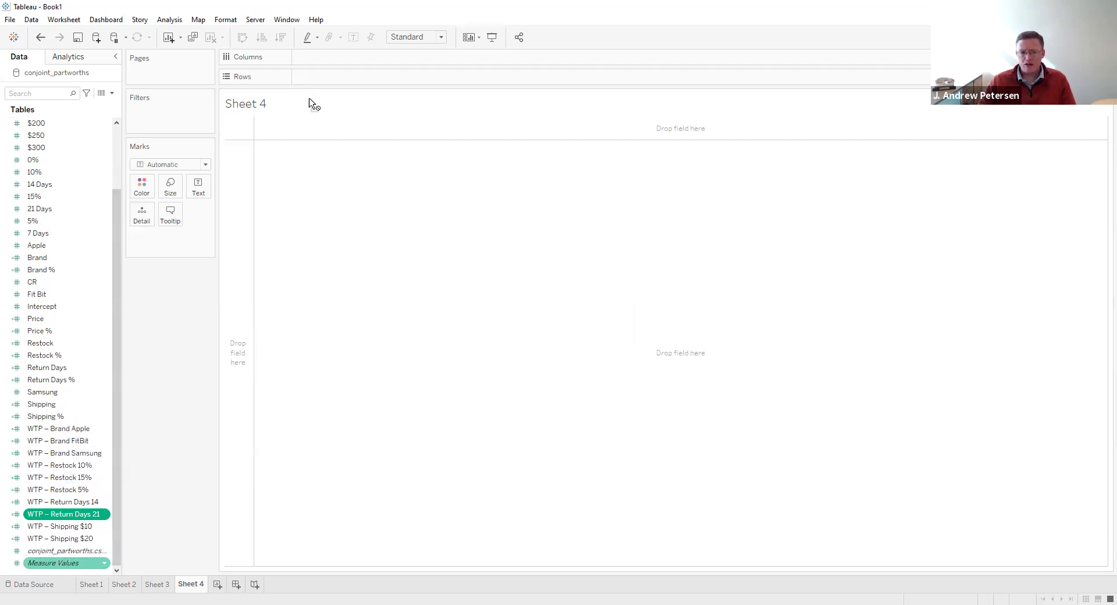
{"action": "left_click_drag", "start_coordinate": [309, 103], "coordinate": [336, 56]}
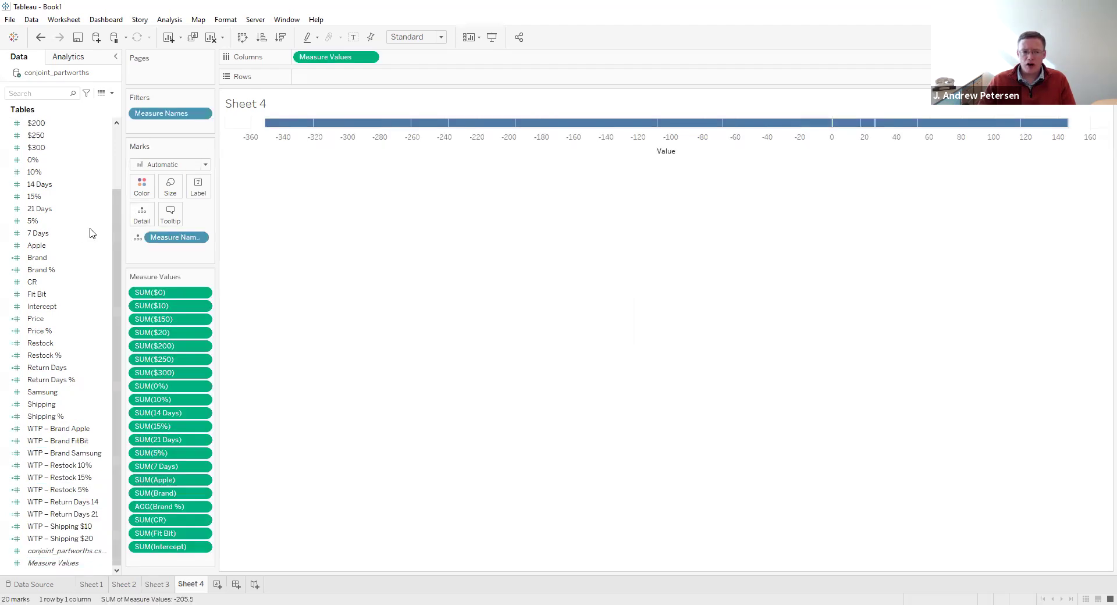
{"action": "scroll", "coordinate": [90, 233], "scroll_direction": "up", "scroll_amount": 3}
{"action": "left_click", "coordinate": [52, 126]}
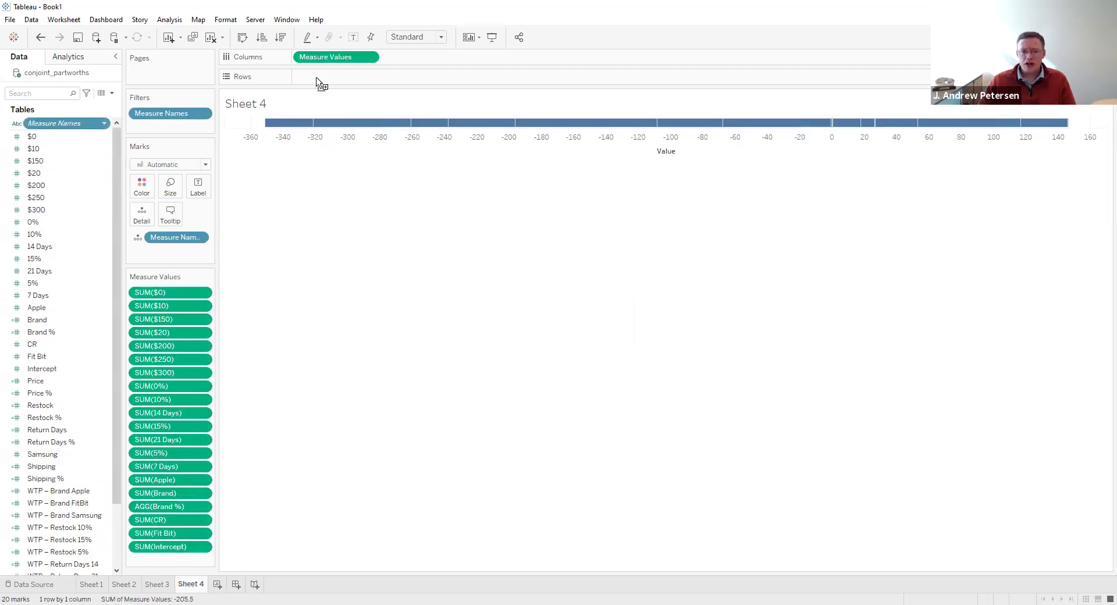
{"action": "left_click_drag", "start_coordinate": [318, 81], "coordinate": [322, 79]}
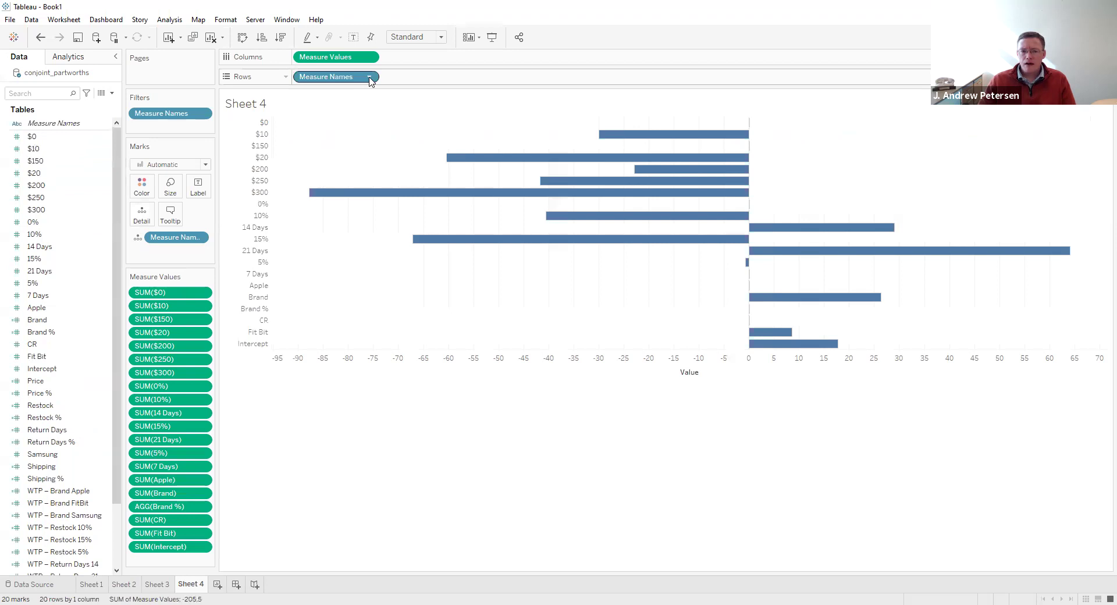
Filter Measure Names to only the ten WTP fields for Brand, Restock, Return Days and Shipping.
{"action": "left_click", "coordinate": [369, 78]}
{"action": "left_click", "coordinate": [368, 92]}
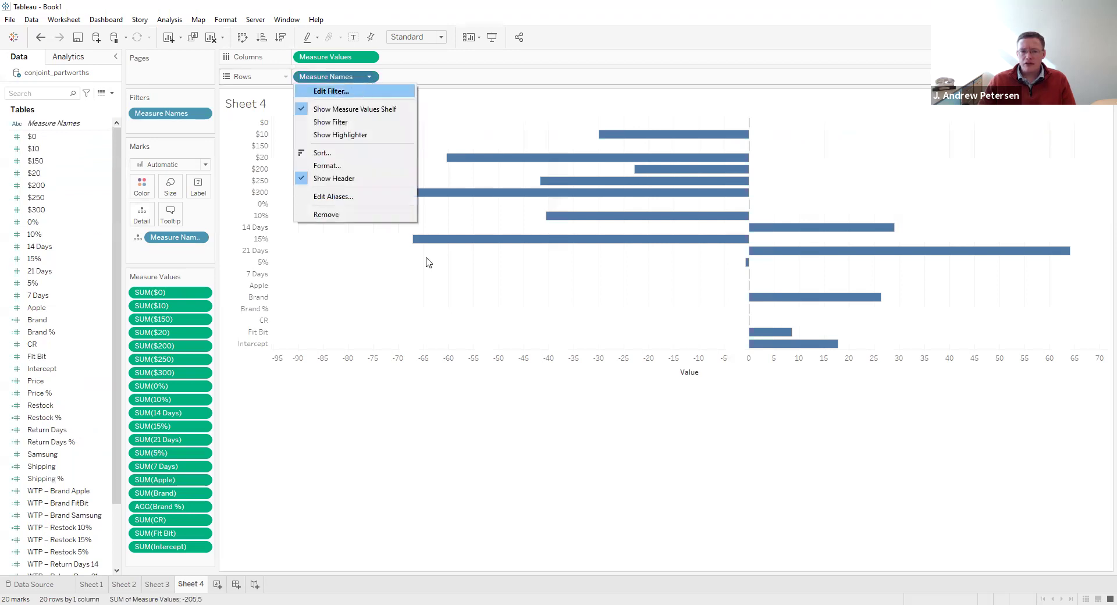
{"action": "left_click", "coordinate": [528, 337]}
{"action": "scroll", "coordinate": [500, 266], "scroll_direction": "down", "scroll_amount": 9}
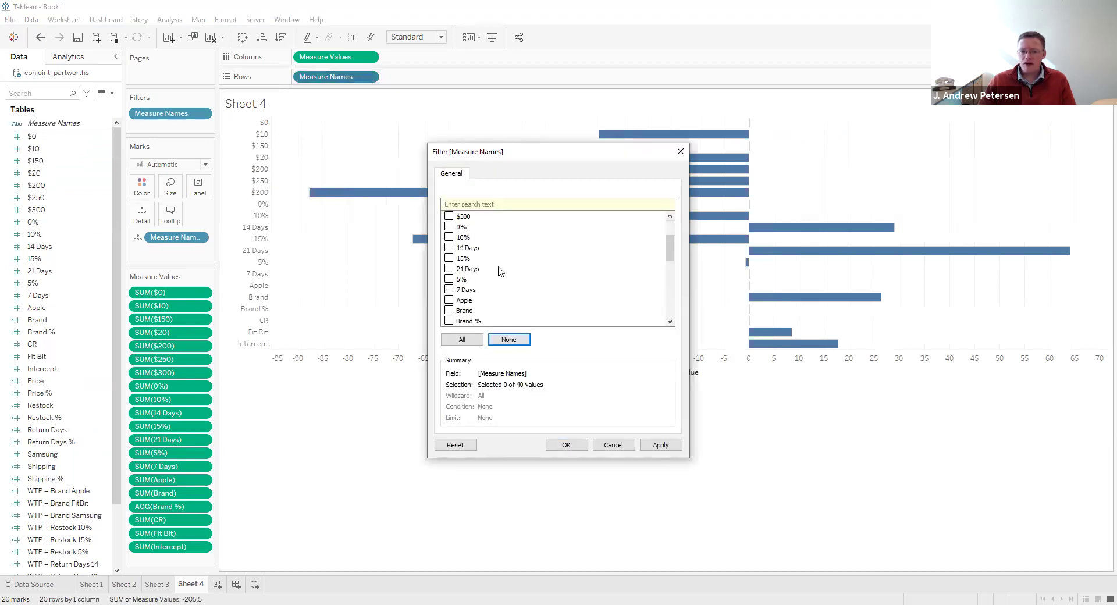
{"action": "scroll", "coordinate": [500, 263], "scroll_direction": "down", "scroll_amount": 2}
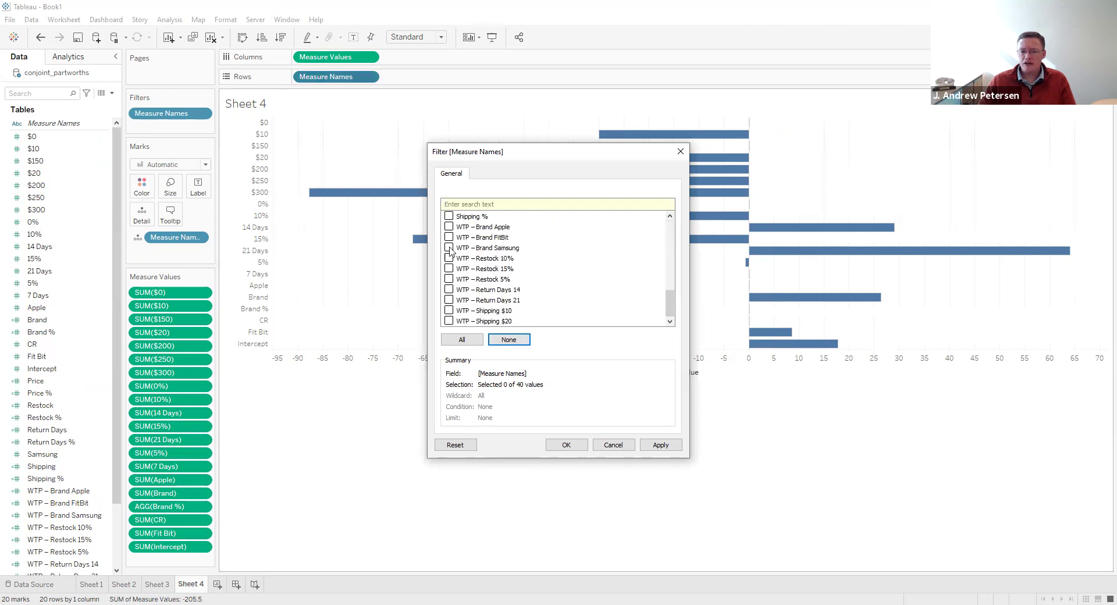
{"action": "left_click", "coordinate": [448, 227]}
{"action": "left_click", "coordinate": [448, 238]}
{"action": "left_click", "coordinate": [449, 248]}
{"action": "left_click", "coordinate": [449, 259]}
{"action": "left_click", "coordinate": [449, 269]}
{"action": "left_click", "coordinate": [449, 279]}
{"action": "left_click", "coordinate": [448, 290]}
{"action": "left_click", "coordinate": [448, 300]}
{"action": "left_click", "coordinate": [449, 311]}
{"action": "left_click", "coordinate": [449, 322]}
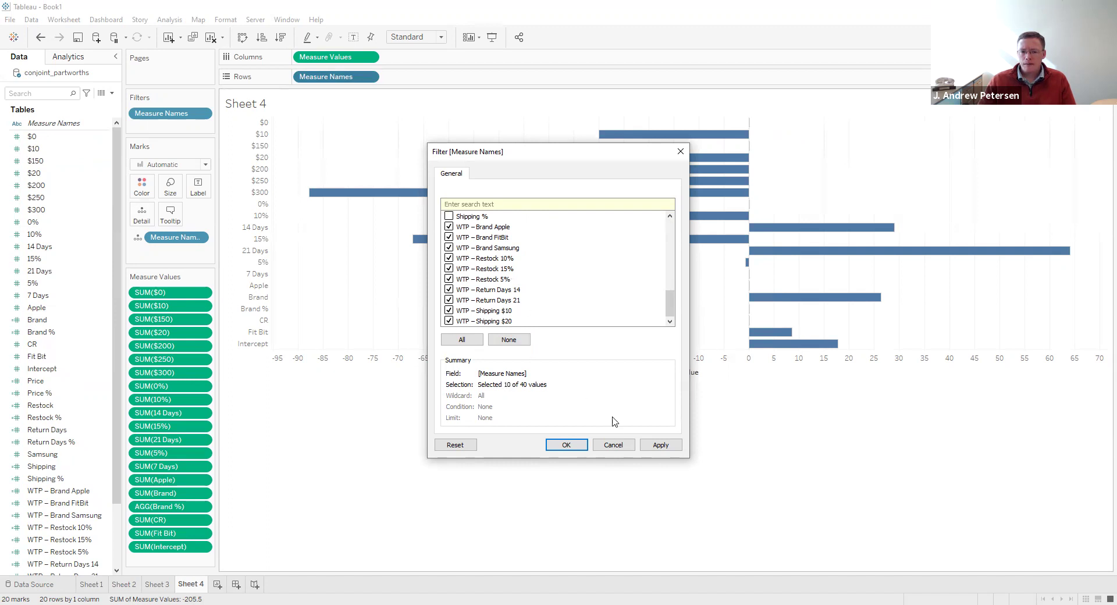
{"action": "left_click", "coordinate": [660, 445]}
{"action": "left_click", "coordinate": [579, 445]}
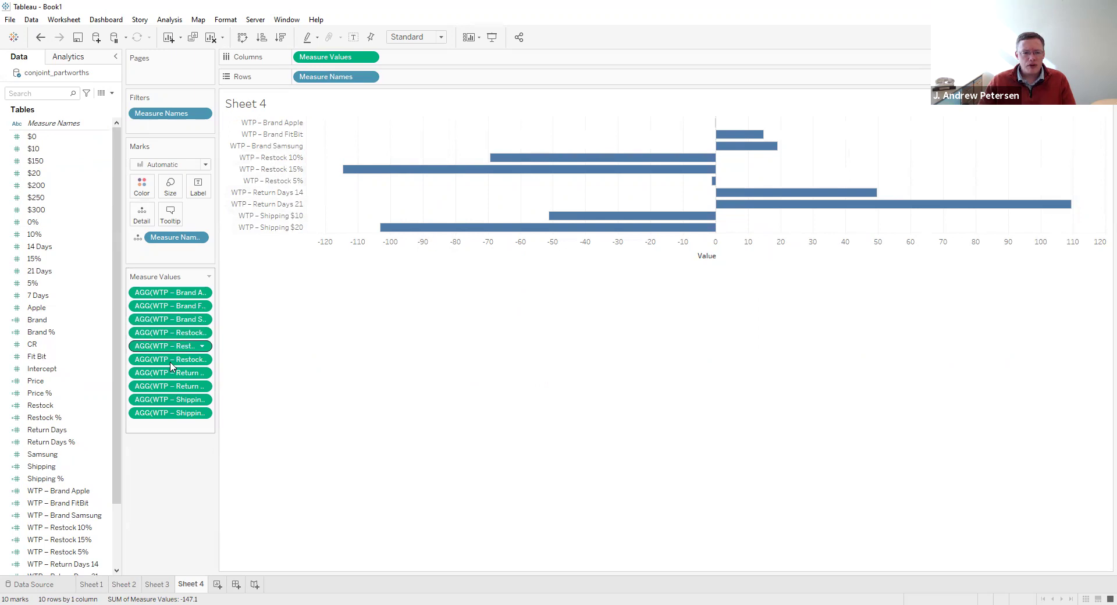
Reorder the measure values so that WTP – Restock 5% comes before WTP – Restock 10% and 15%.
{"action": "left_click_drag", "start_coordinate": [176, 335], "coordinate": [173, 325]}
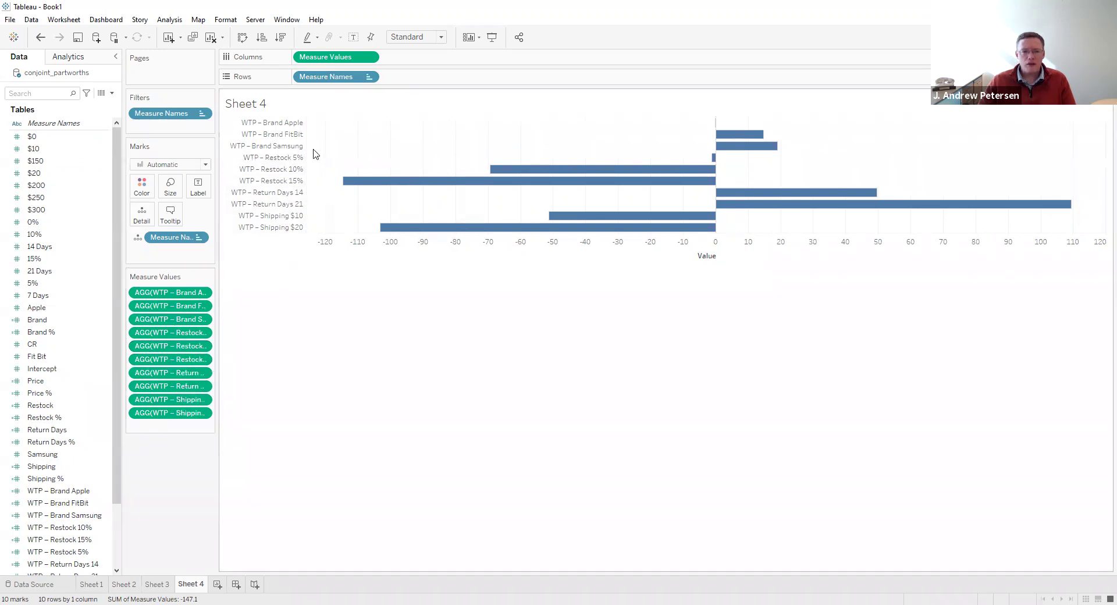
Fit the WTP bar chart to the entire view and show mark labels on its bars.
{"action": "left_click", "coordinate": [436, 39]}
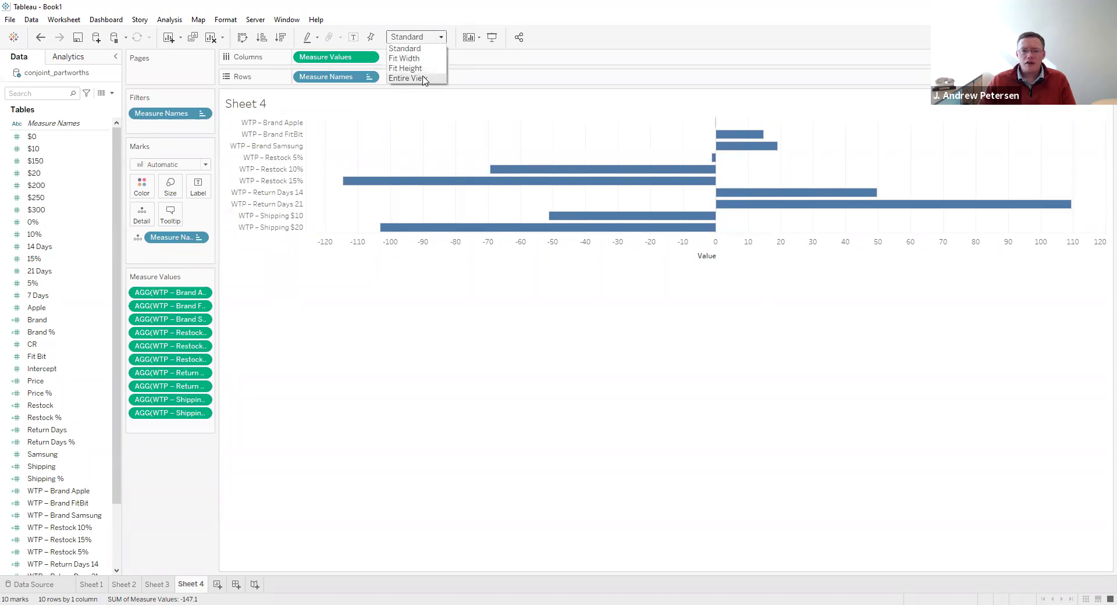
{"action": "left_click", "coordinate": [427, 79]}
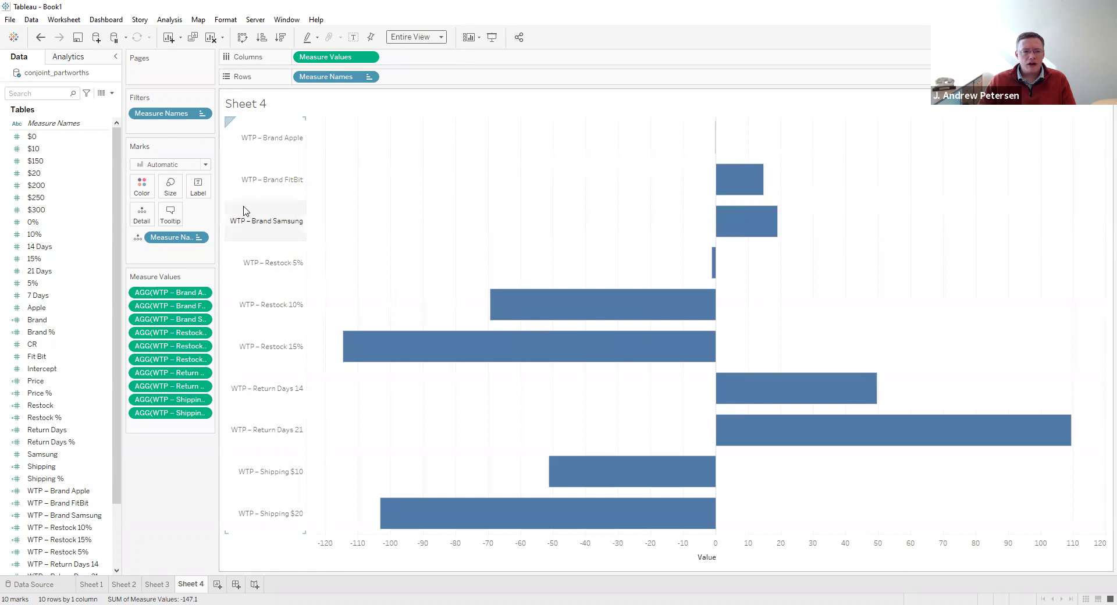
{"action": "left_click", "coordinate": [170, 21]}
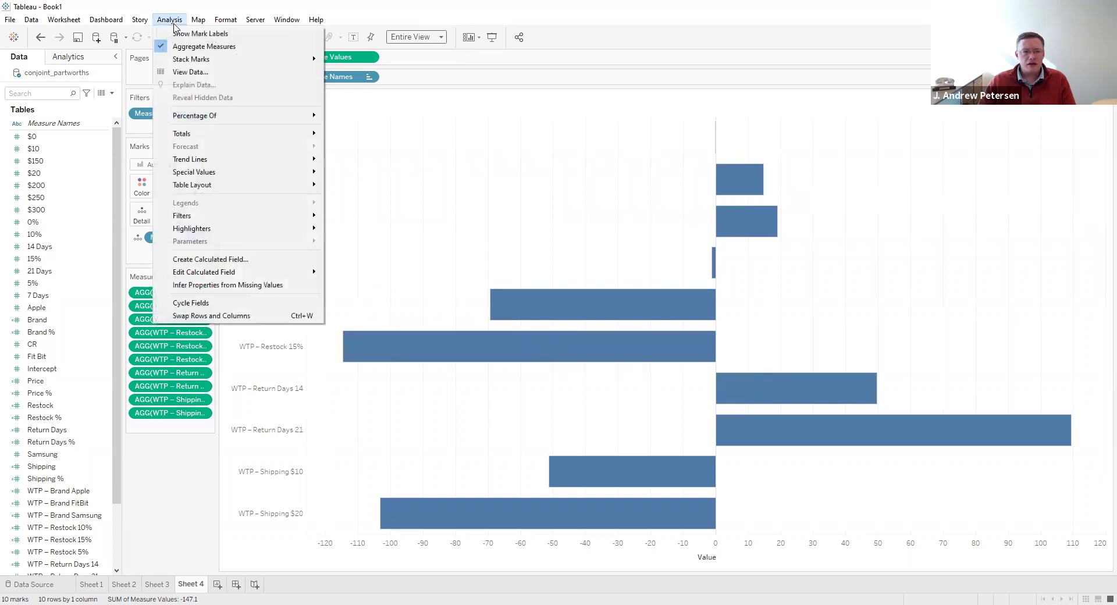
{"action": "left_click", "coordinate": [176, 33]}
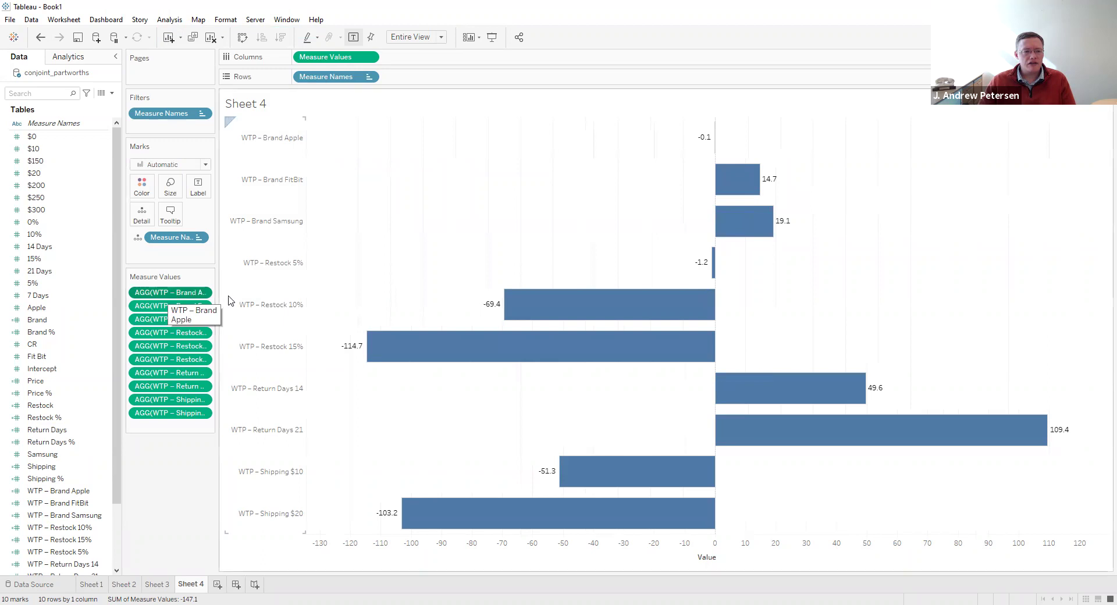
Format the pane numbers of the WTP – Brand Apple, FitBit and Samsung measures as Currency (Standard).
{"action": "left_click", "coordinate": [202, 293]}
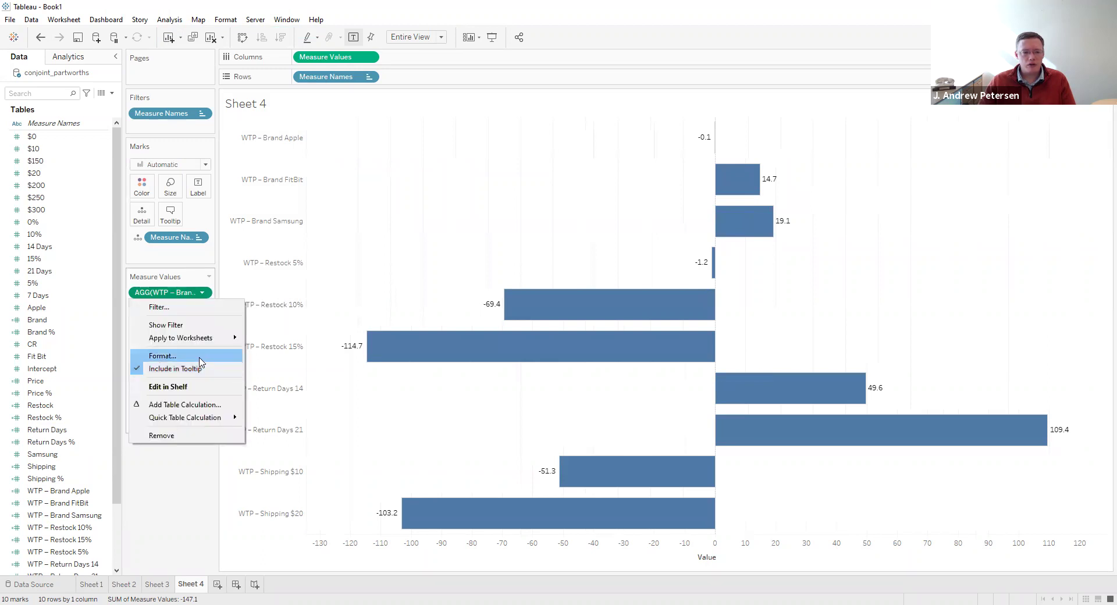
{"action": "left_click", "coordinate": [163, 356]}
{"action": "left_click", "coordinate": [82, 133]}
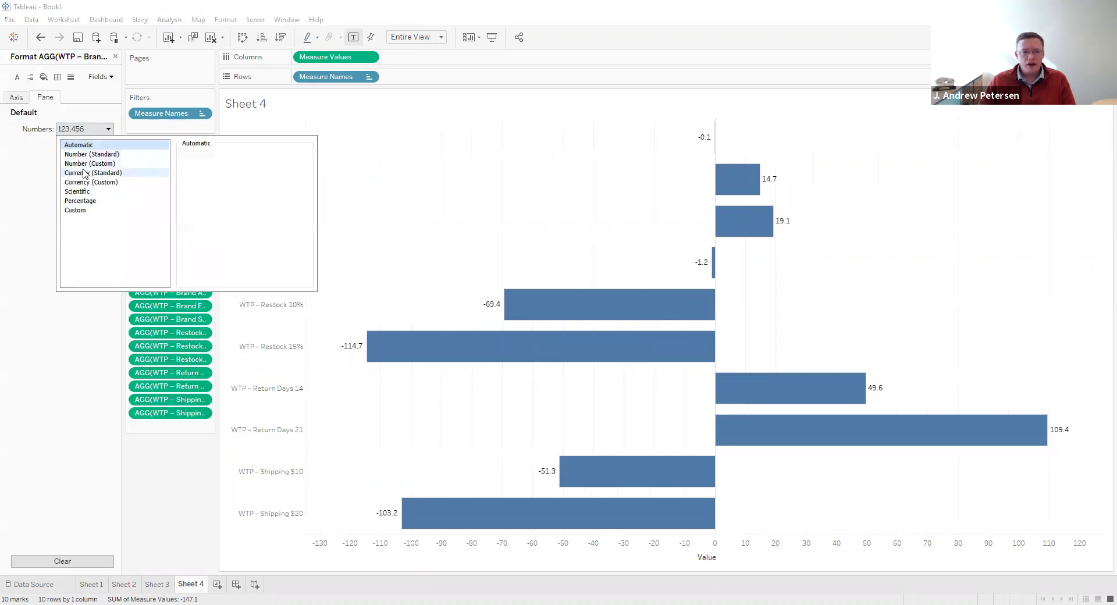
{"action": "left_click", "coordinate": [93, 173]}
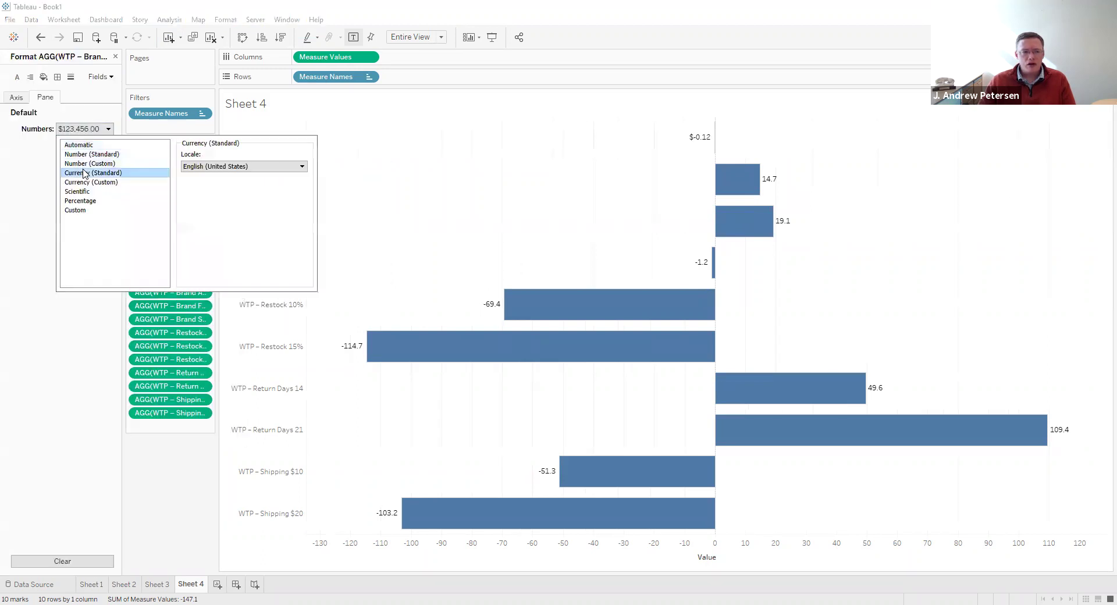
{"action": "left_click", "coordinate": [146, 300]}
{"action": "left_click", "coordinate": [77, 133]}
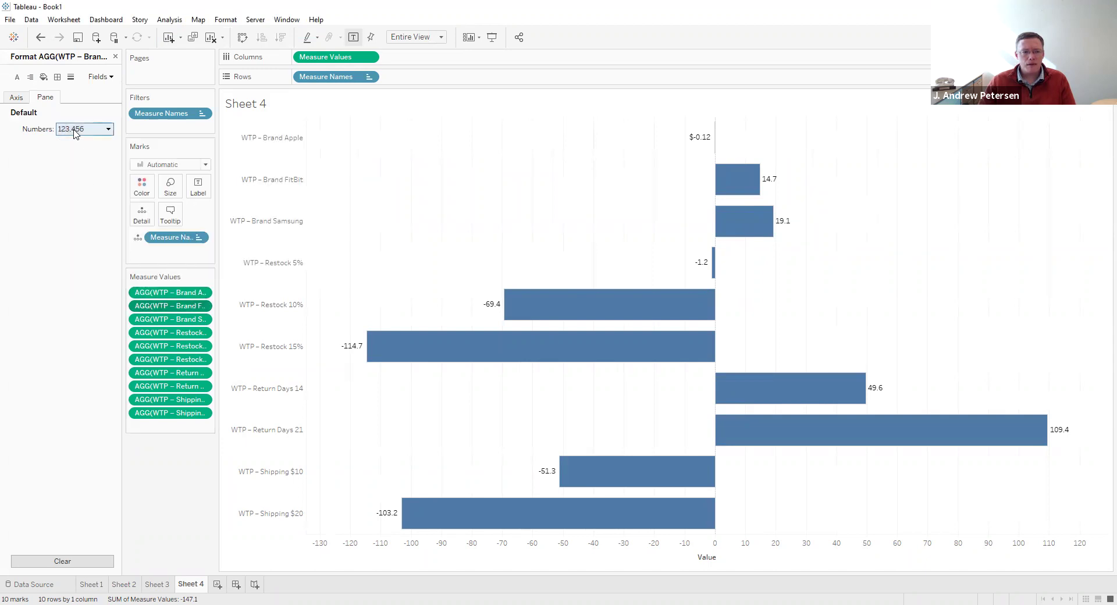
{"action": "left_click", "coordinate": [89, 172]}
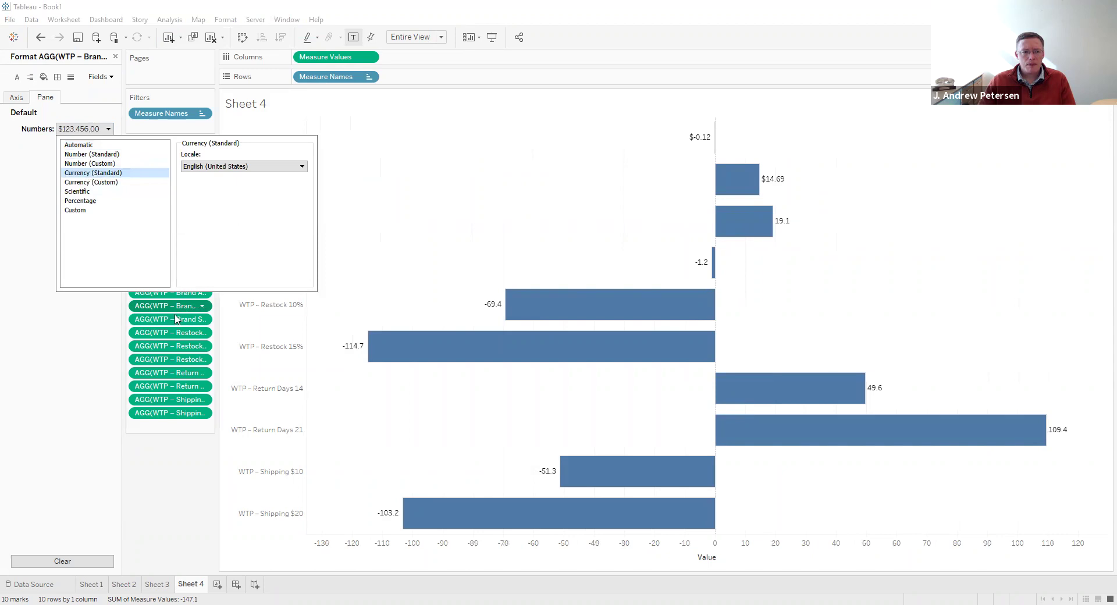
{"action": "left_click", "coordinate": [158, 318]}
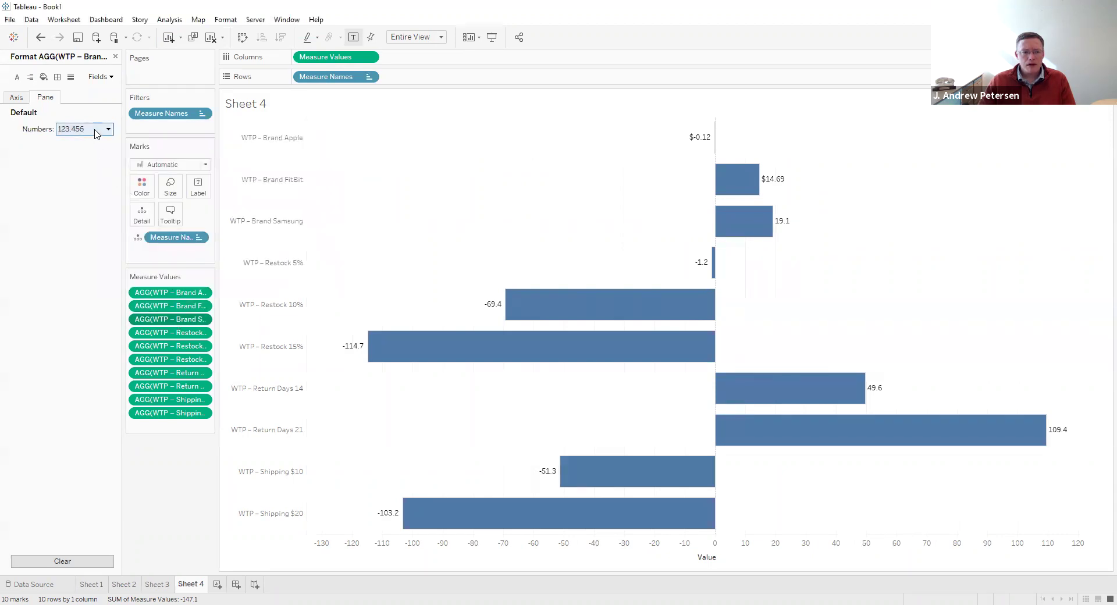
{"action": "left_click", "coordinate": [85, 129]}
{"action": "left_click", "coordinate": [93, 173]}
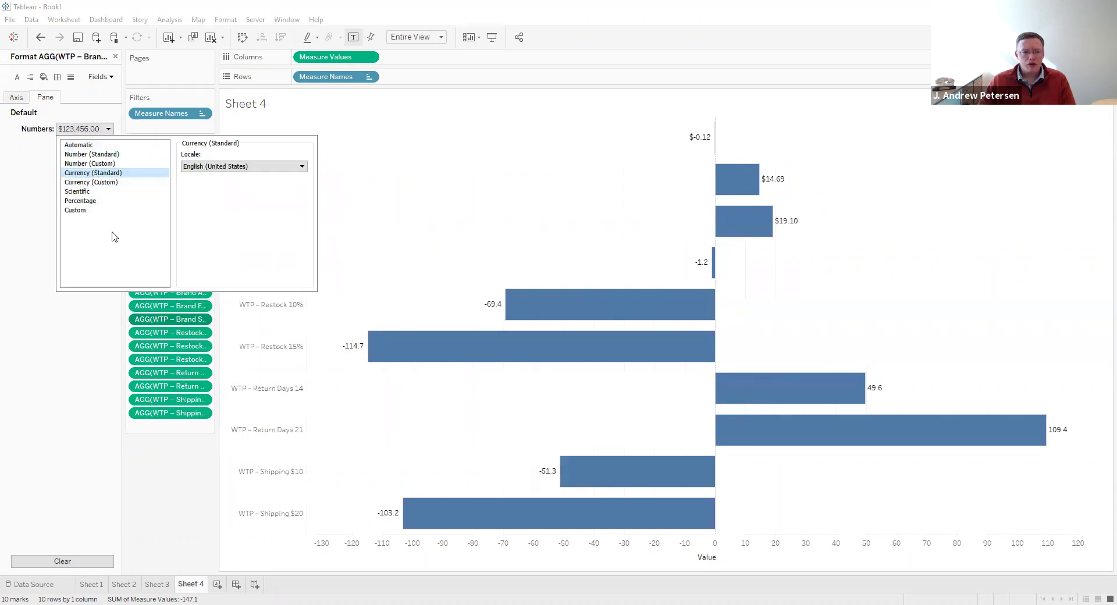
Format the pane numbers of the WTP – Restock 5%, 10% and 15% measures as Currency (Standard).
{"action": "left_click", "coordinate": [153, 336]}
{"action": "left_click", "coordinate": [84, 128]}
{"action": "left_click", "coordinate": [93, 173]}
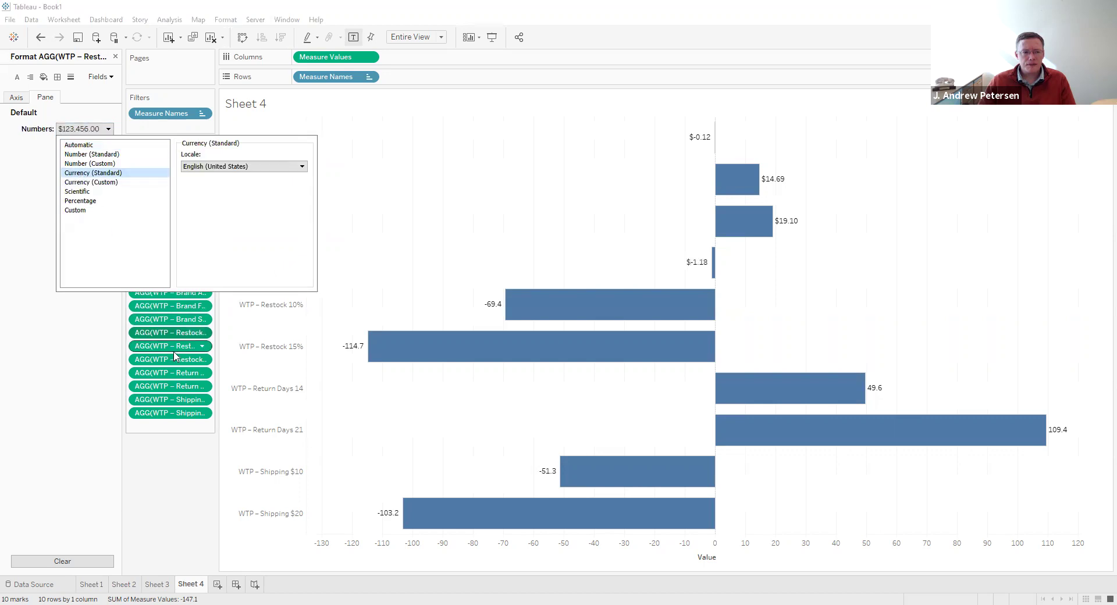
{"action": "left_click", "coordinate": [173, 348]}
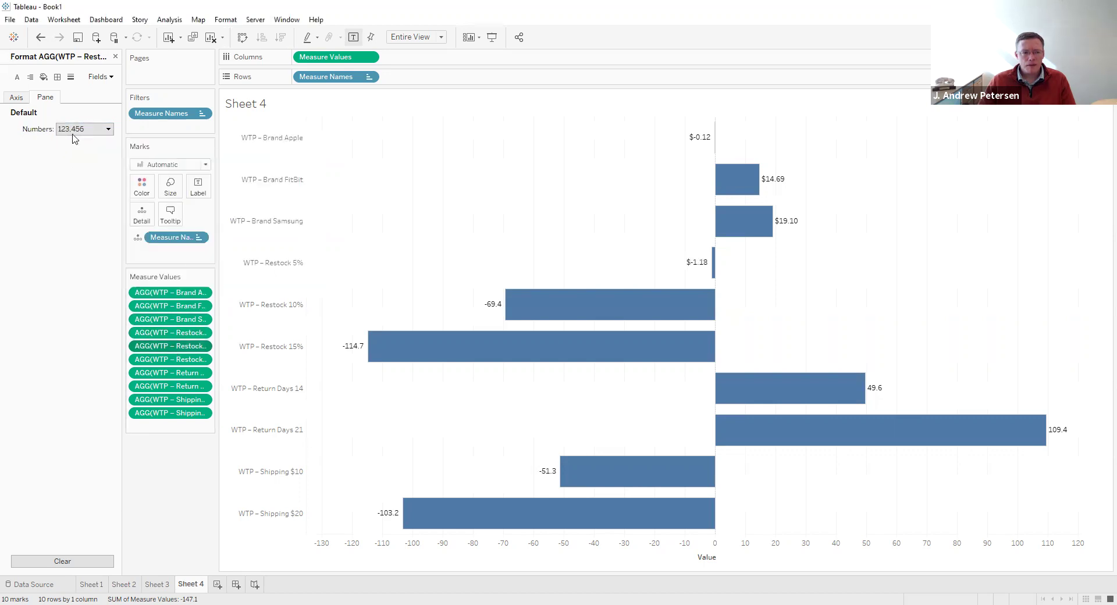
{"action": "left_click", "coordinate": [75, 129]}
{"action": "left_click", "coordinate": [93, 172]}
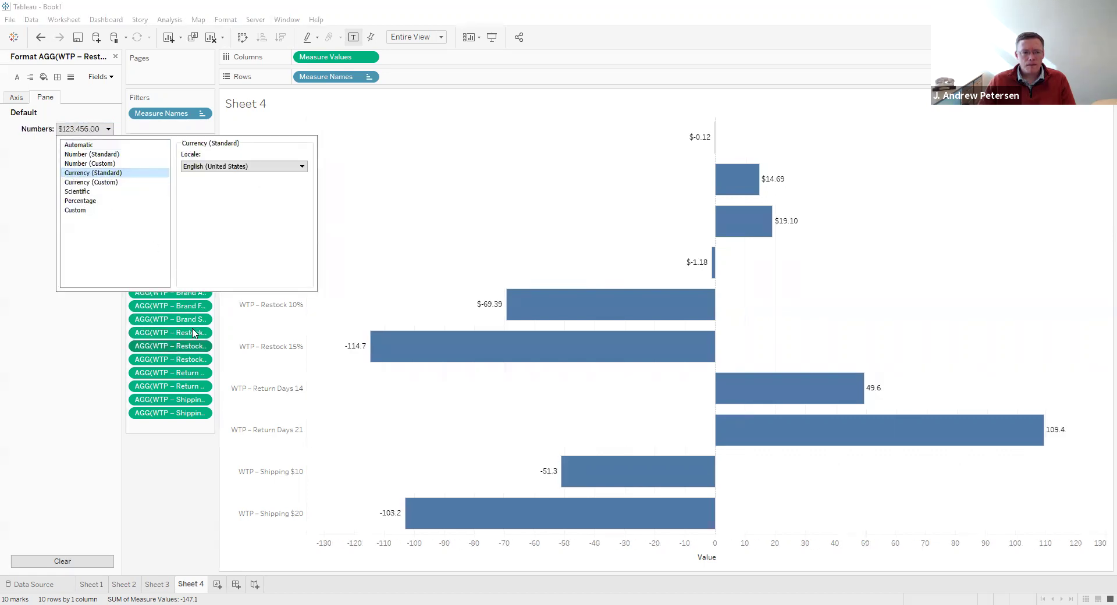
{"action": "left_click", "coordinate": [184, 359]}
{"action": "left_click", "coordinate": [88, 129]}
{"action": "left_click", "coordinate": [93, 173]}
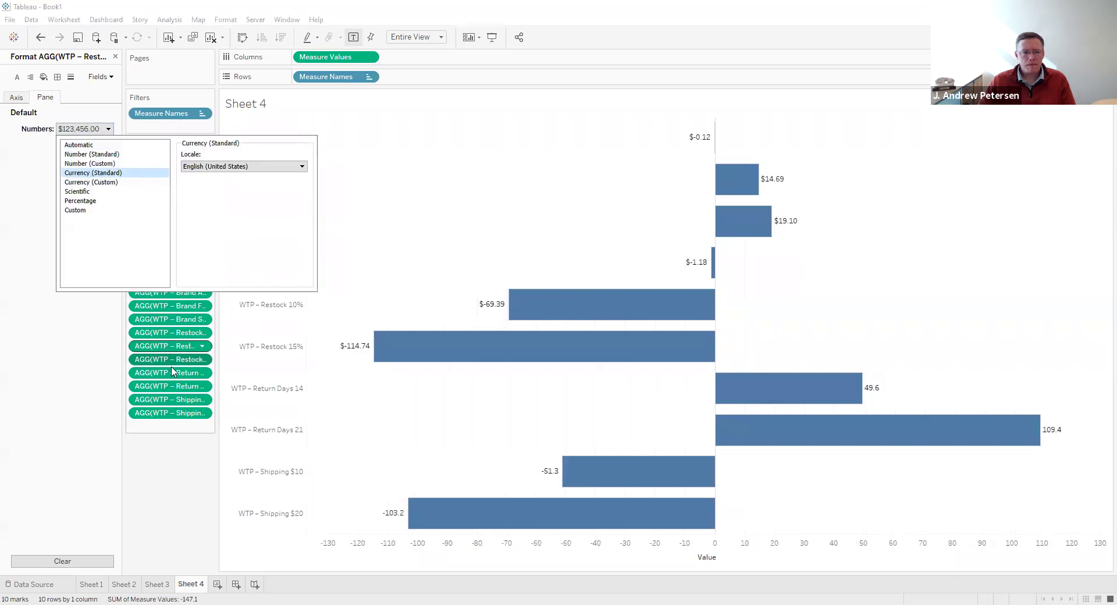
Format the pane numbers of the WTP – Return Days 14 and 21 measures as Currency (Standard).
{"action": "left_click", "coordinate": [172, 373]}
{"action": "left_click", "coordinate": [75, 129]}
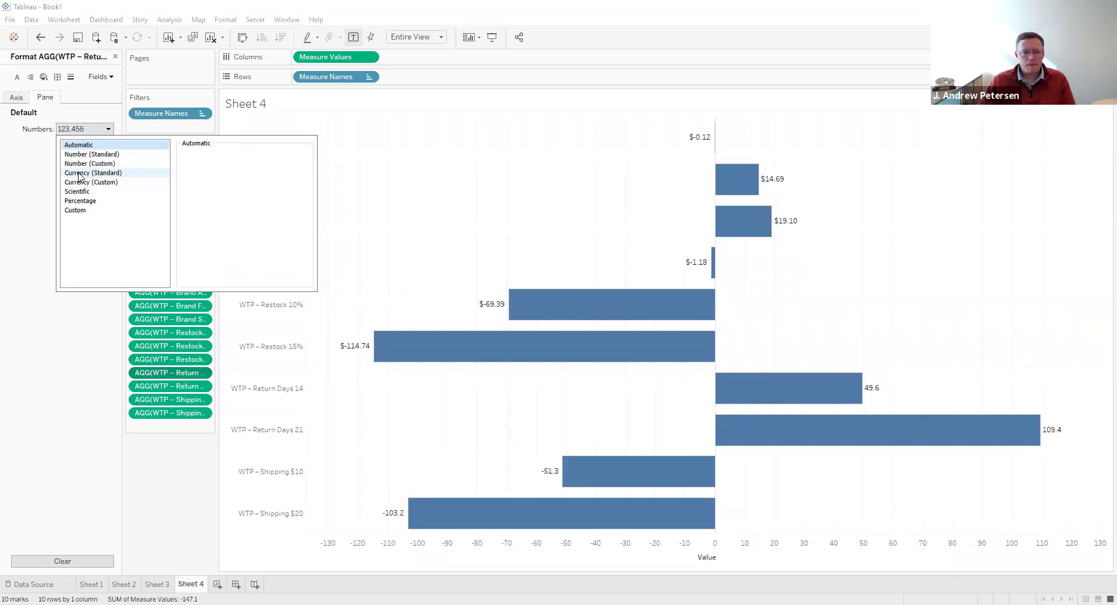
{"action": "left_click", "coordinate": [93, 172]}
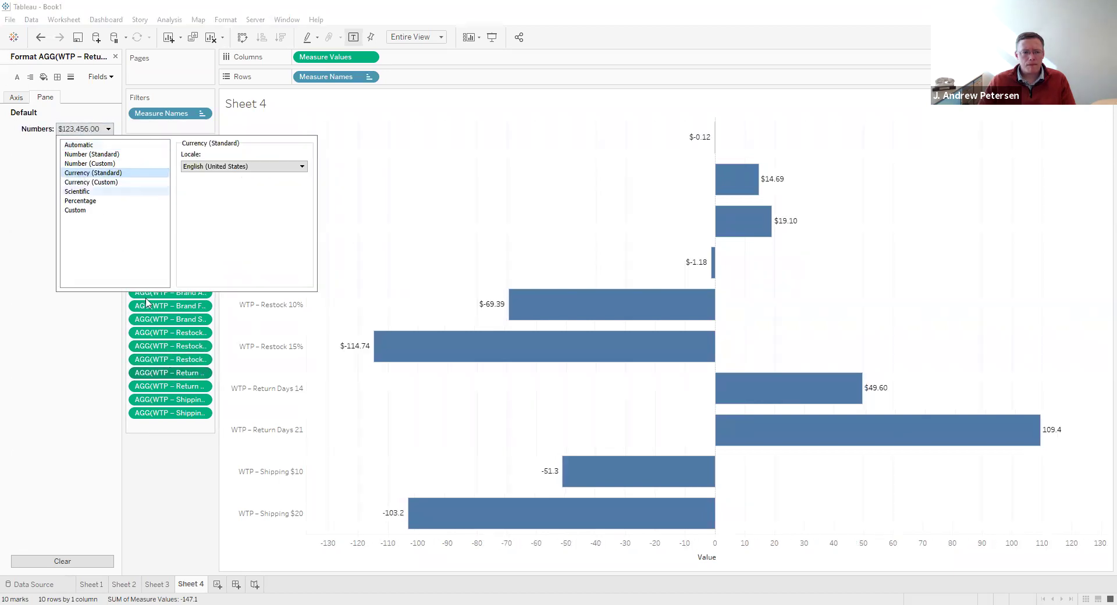
{"action": "left_click", "coordinate": [175, 386]}
{"action": "left_click", "coordinate": [88, 129]}
{"action": "left_click", "coordinate": [93, 173]}
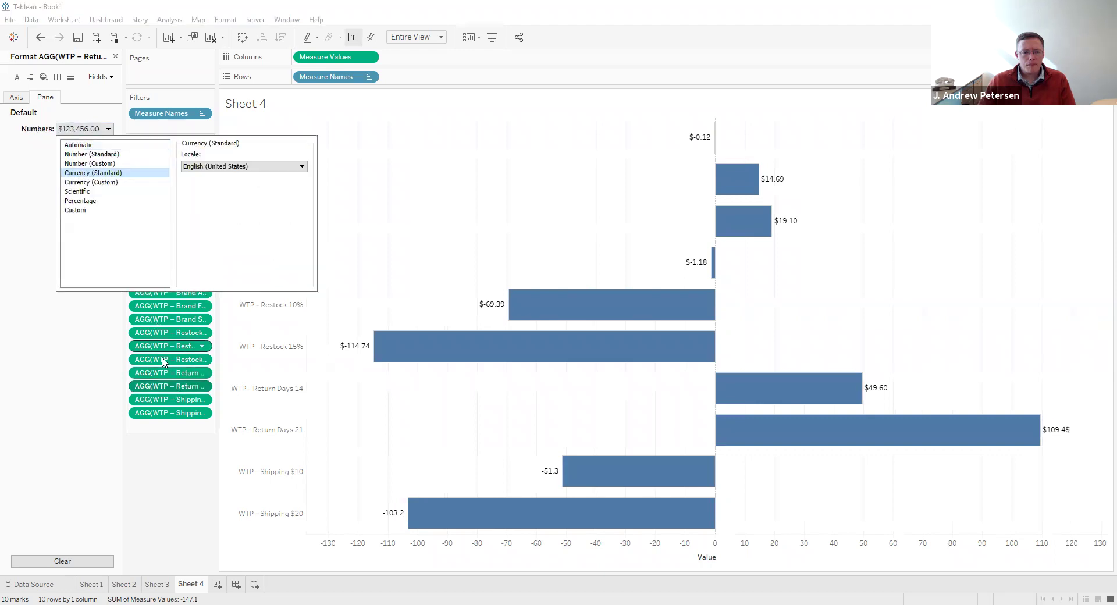
Format the pane numbers of the WTP – Shipping $10 and $20 measures as Currency (Standard).
{"action": "left_click", "coordinate": [163, 403]}
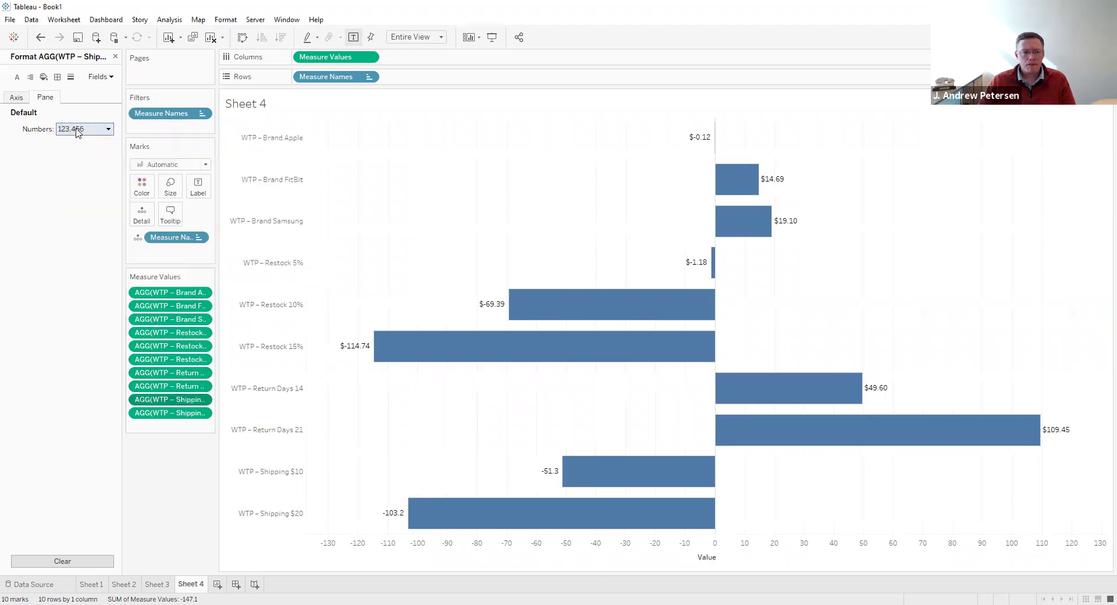
{"action": "left_click", "coordinate": [77, 129]}
{"action": "left_click", "coordinate": [93, 173]}
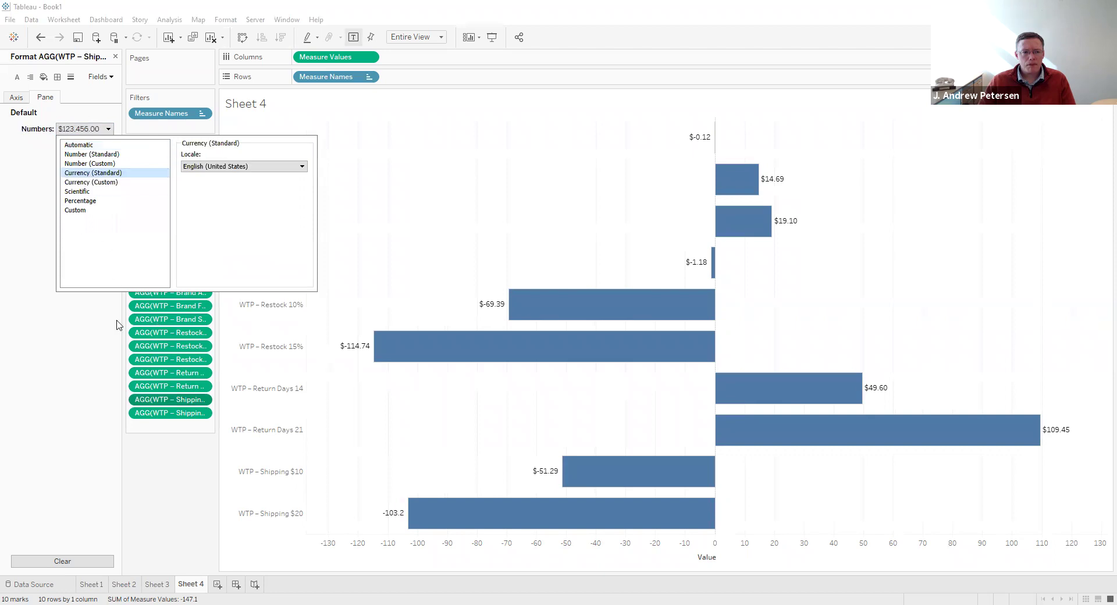
{"action": "left_click", "coordinate": [163, 414]}
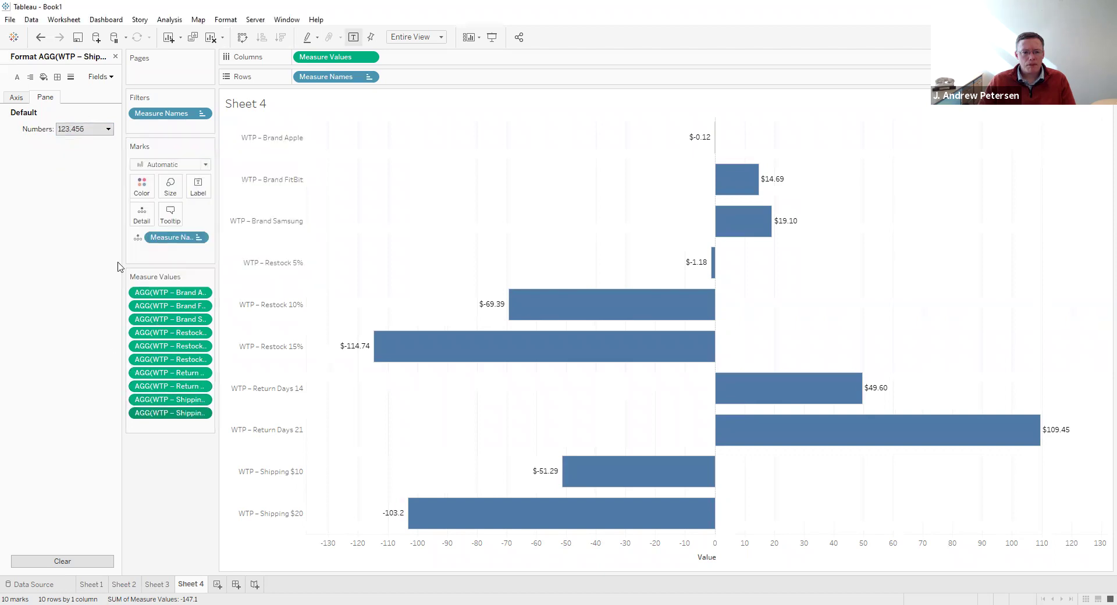
{"action": "left_click", "coordinate": [75, 130]}
{"action": "left_click", "coordinate": [82, 174]}
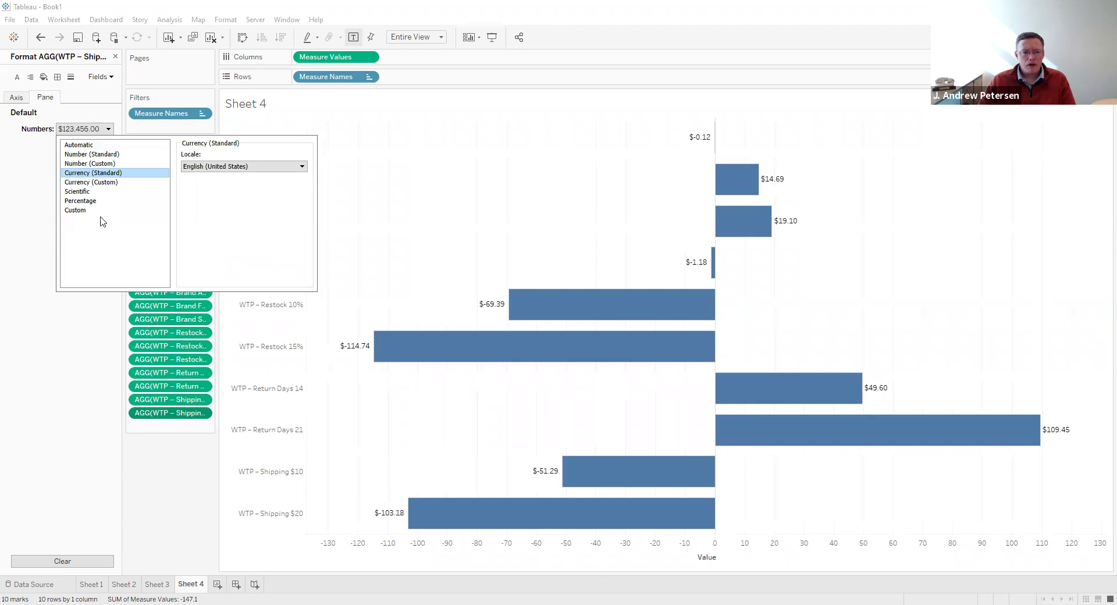
{"action": "left_click", "coordinate": [178, 429]}
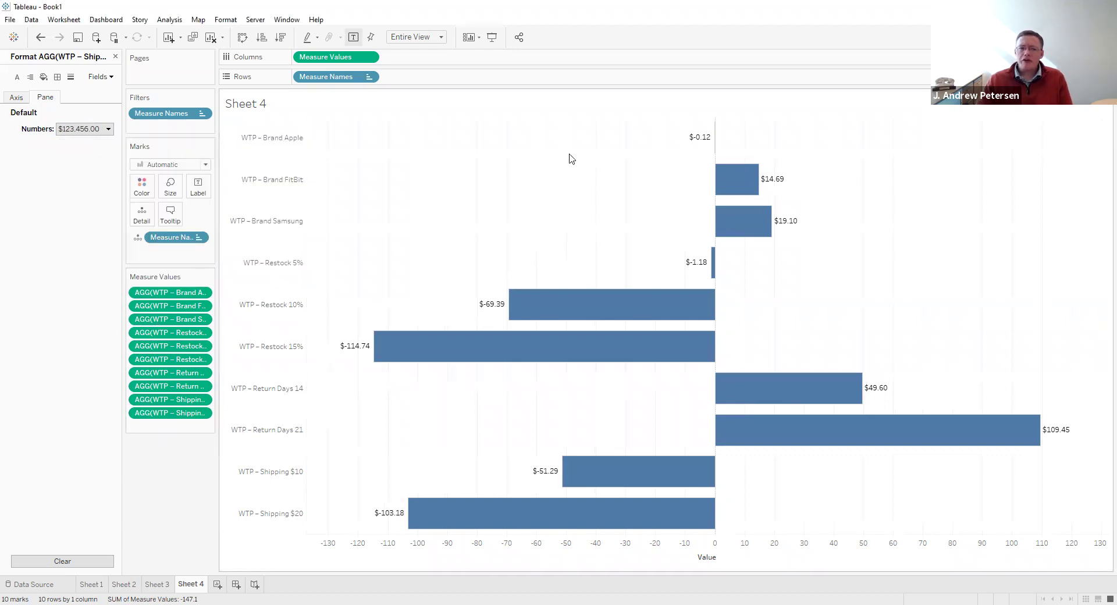
Change the title of Sheet 4 to "Average Willingness to Pay for a Feature".
{"action": "left_click", "coordinate": [282, 107]}
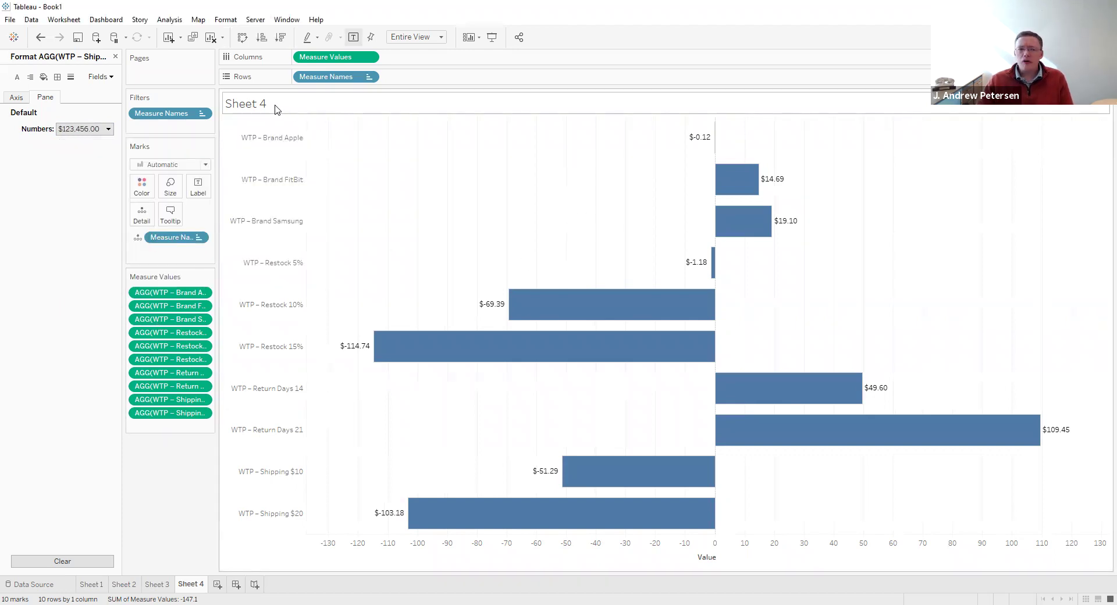
{"action": "double_click", "coordinate": [278, 110]}
{"action": "triple_click", "coordinate": [472, 258]}
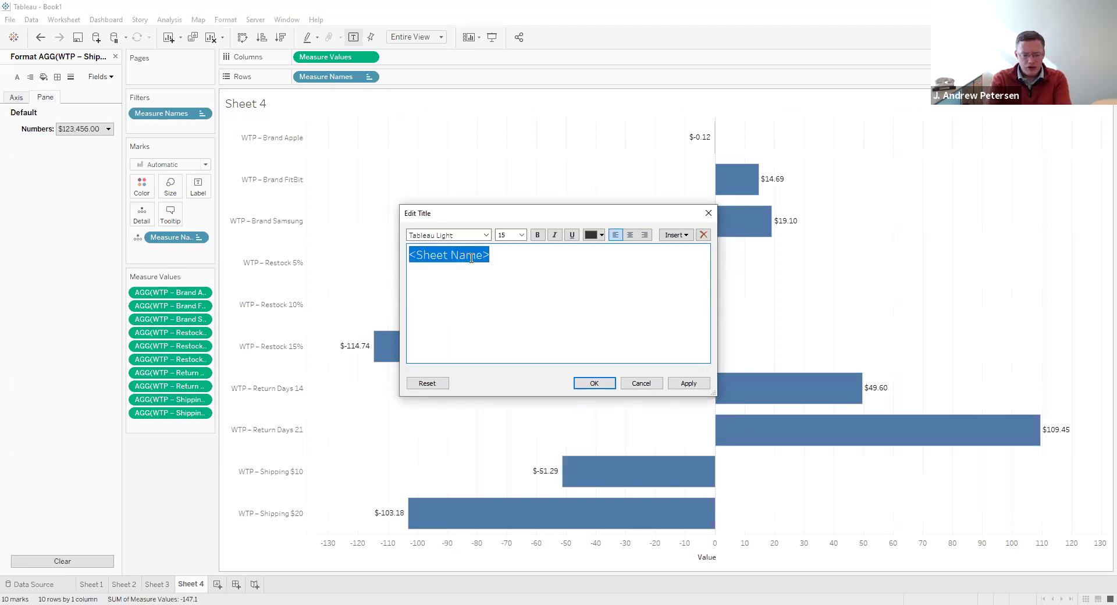
{"action": "type", "text": "Average Willingness to Pay for a Feature"}
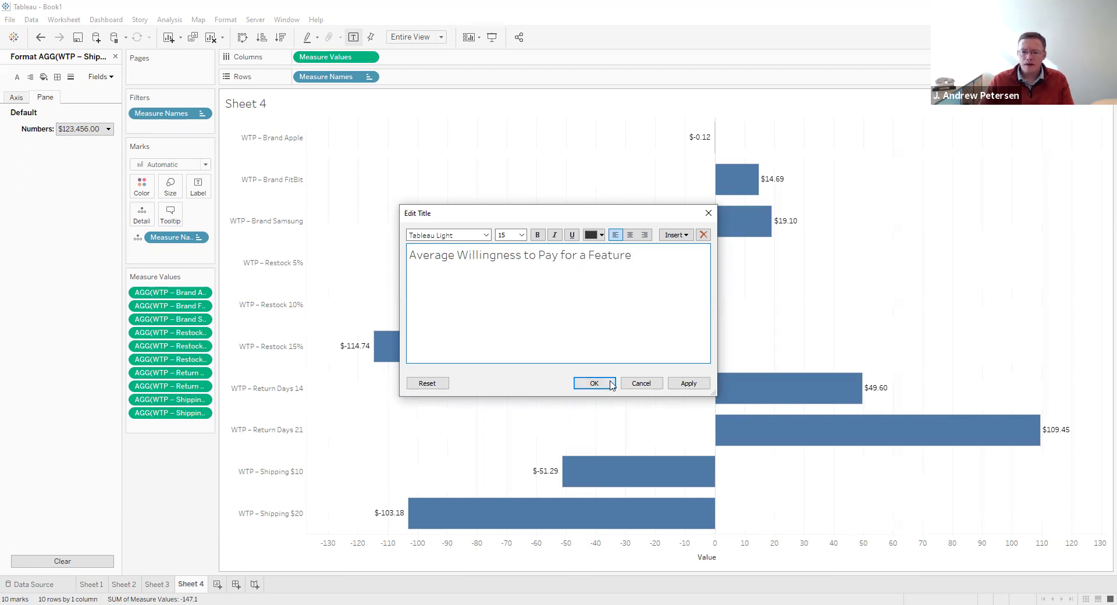
{"action": "left_click", "coordinate": [611, 384]}
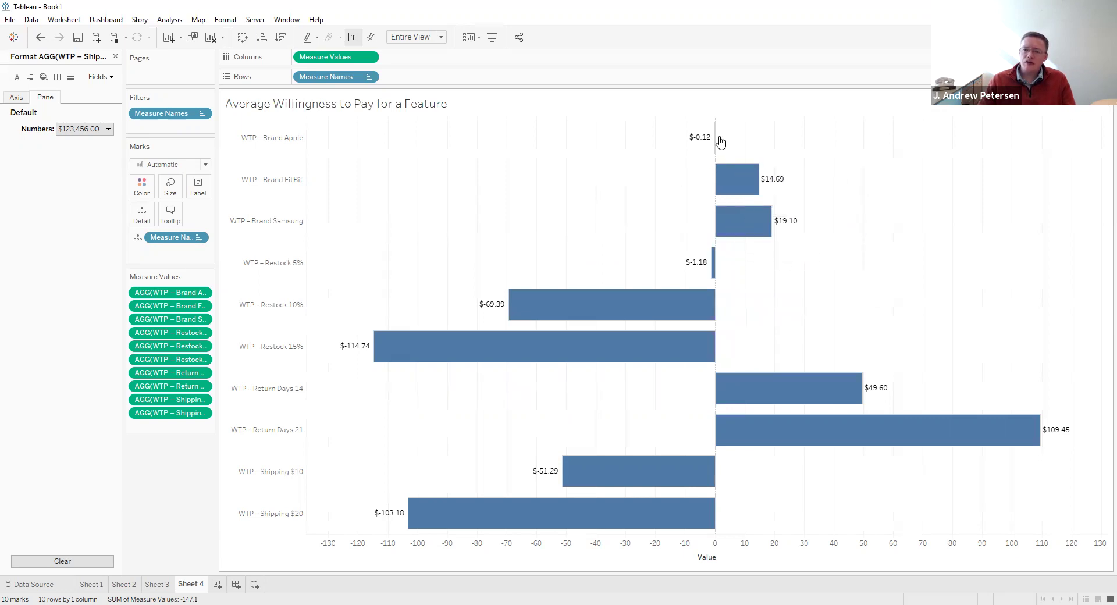
Examine the willingness-to-pay values of the Brand, Restock, Return Days and Shipping bars in the chart.
{"action": "mouse_move", "coordinate": [720, 148]}
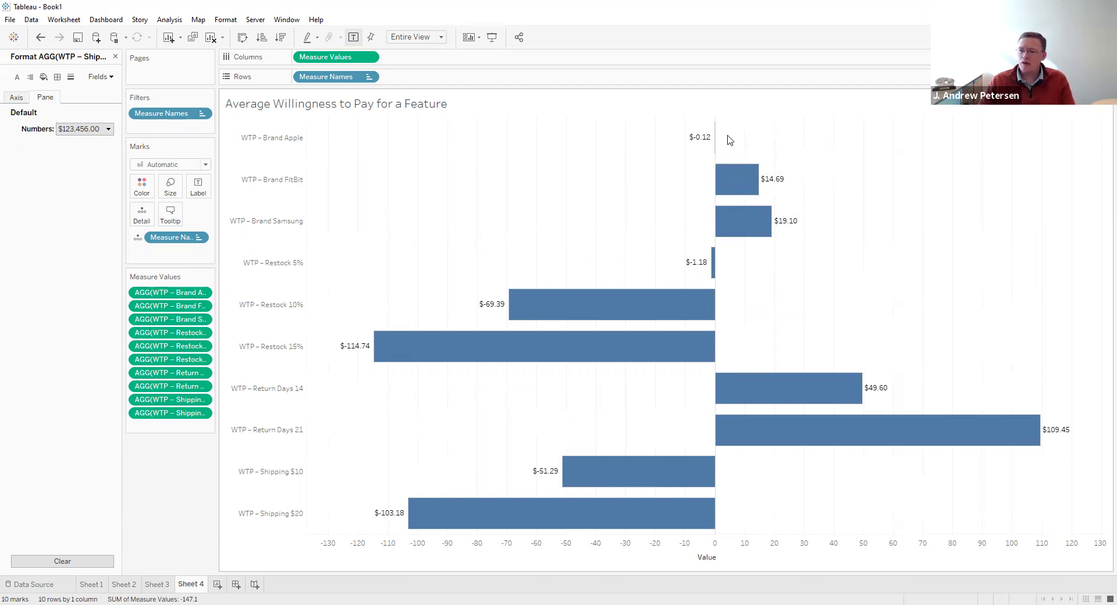
{"action": "mouse_move", "coordinate": [756, 191]}
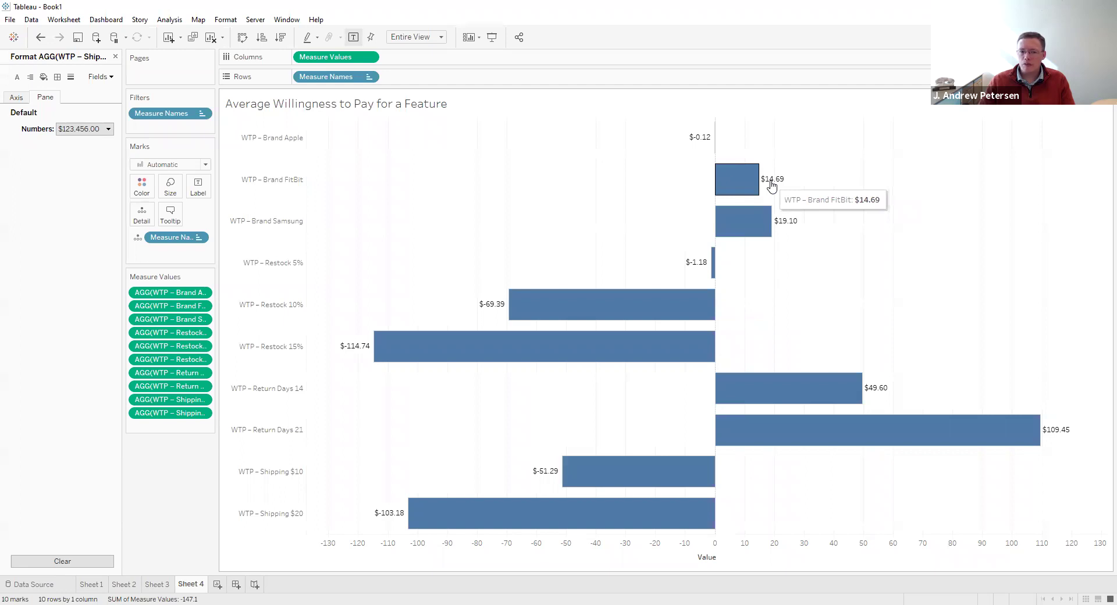
{"action": "mouse_move", "coordinate": [771, 228]}
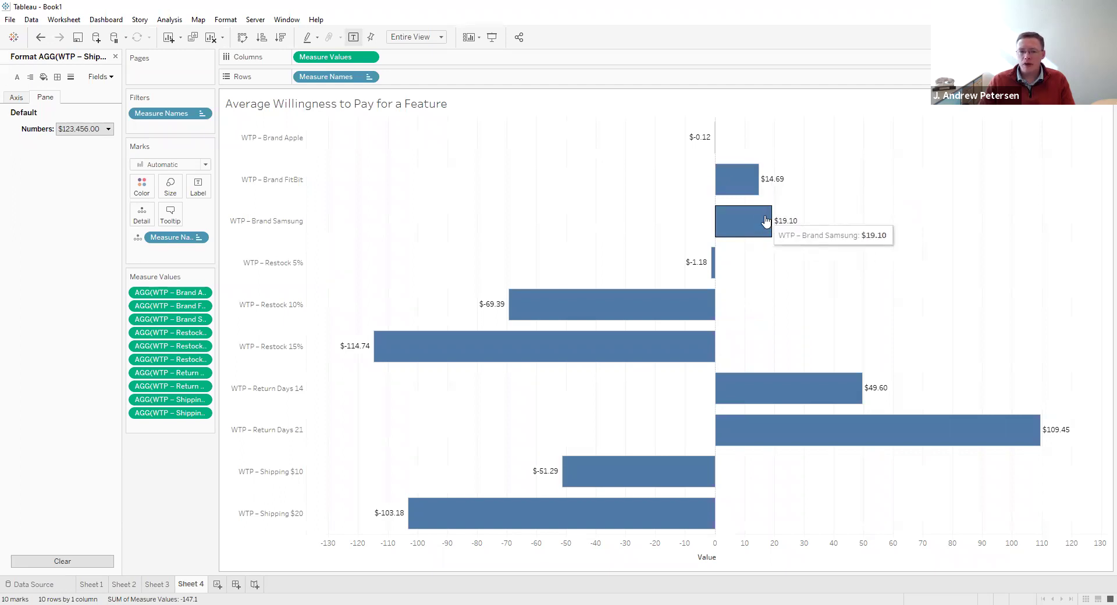
{"action": "mouse_move", "coordinate": [709, 267]}
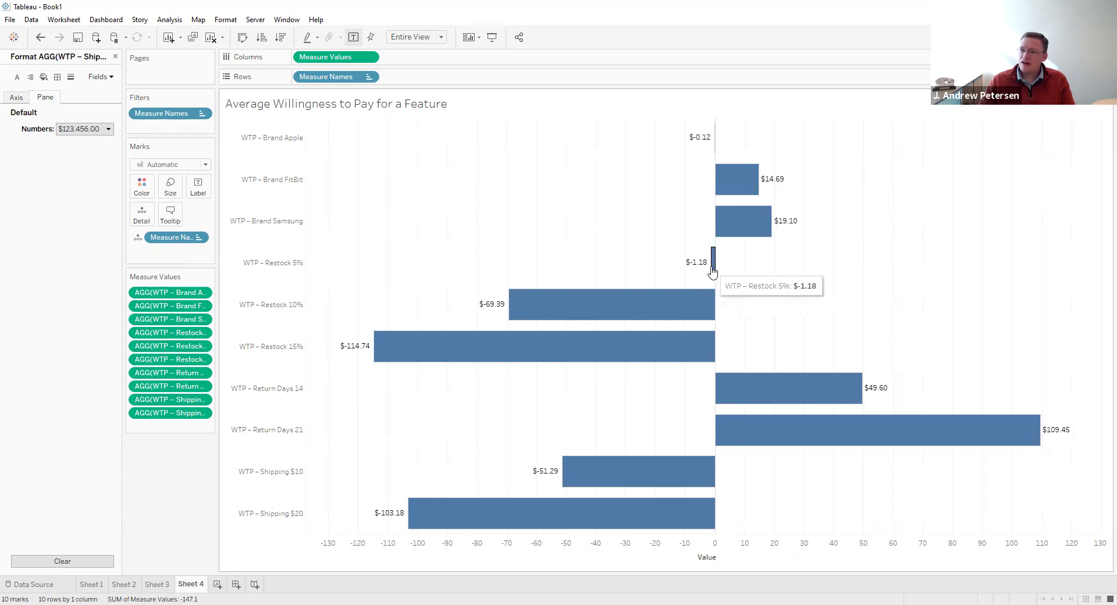
{"action": "mouse_move", "coordinate": [602, 303]}
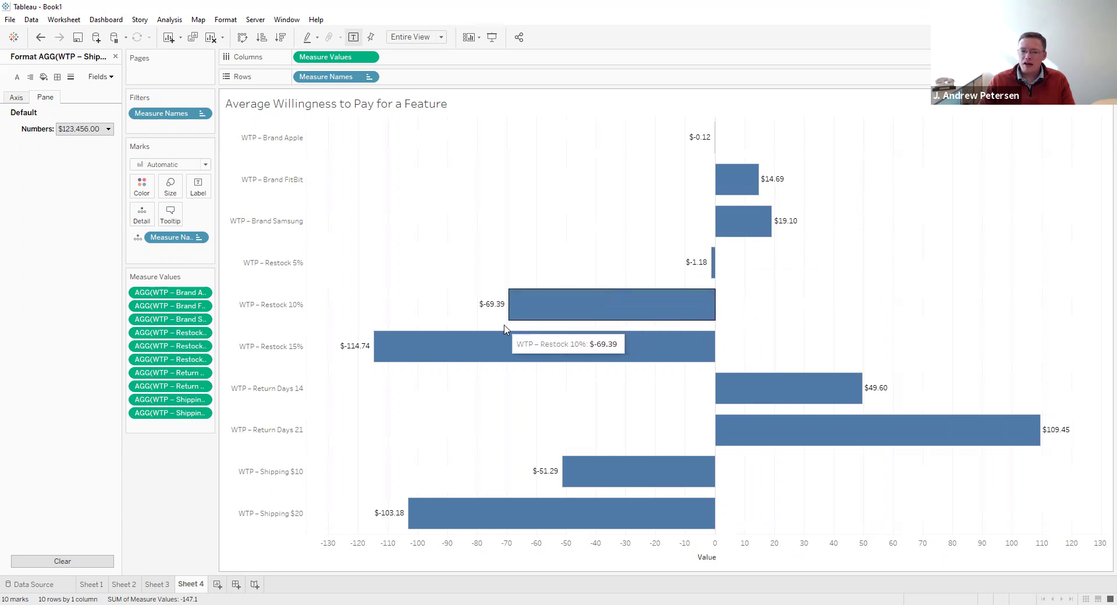
{"action": "mouse_move", "coordinate": [444, 351]}
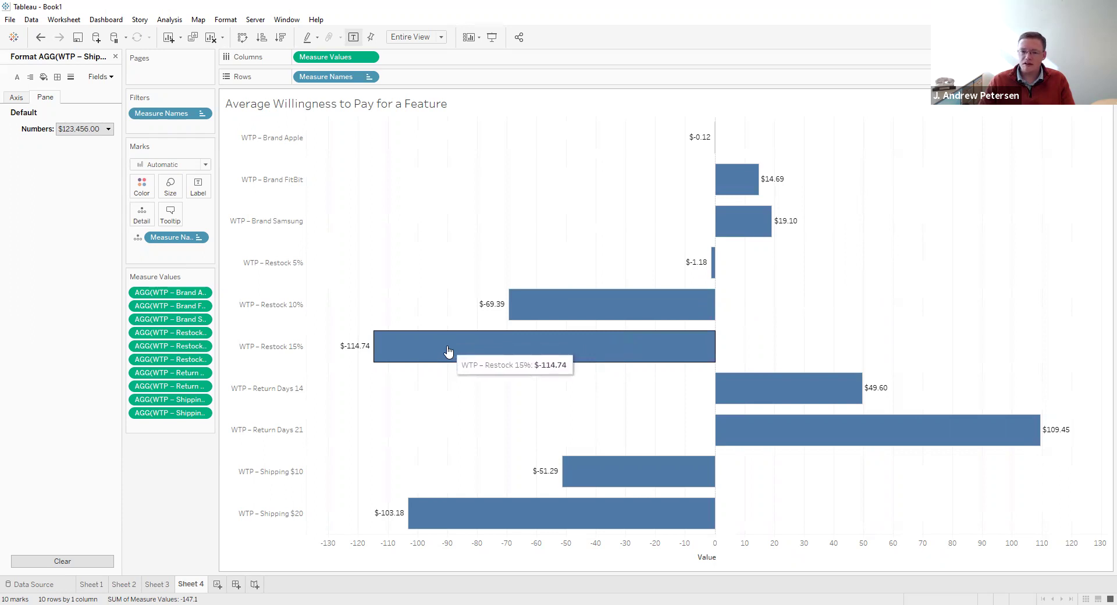
{"action": "mouse_move", "coordinate": [795, 443]}
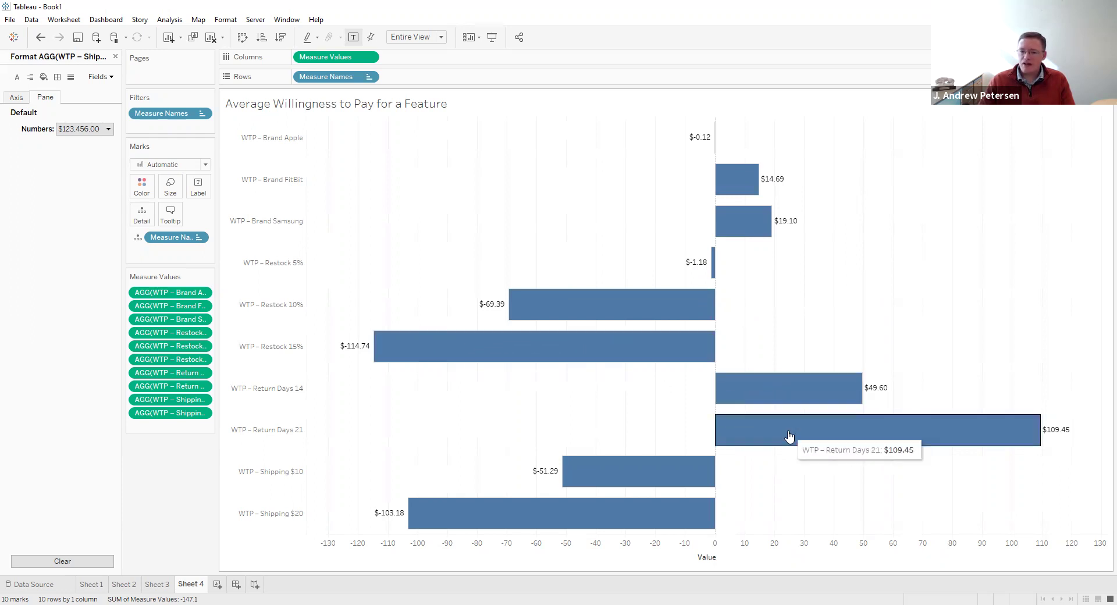
{"action": "mouse_move", "coordinate": [724, 387]}
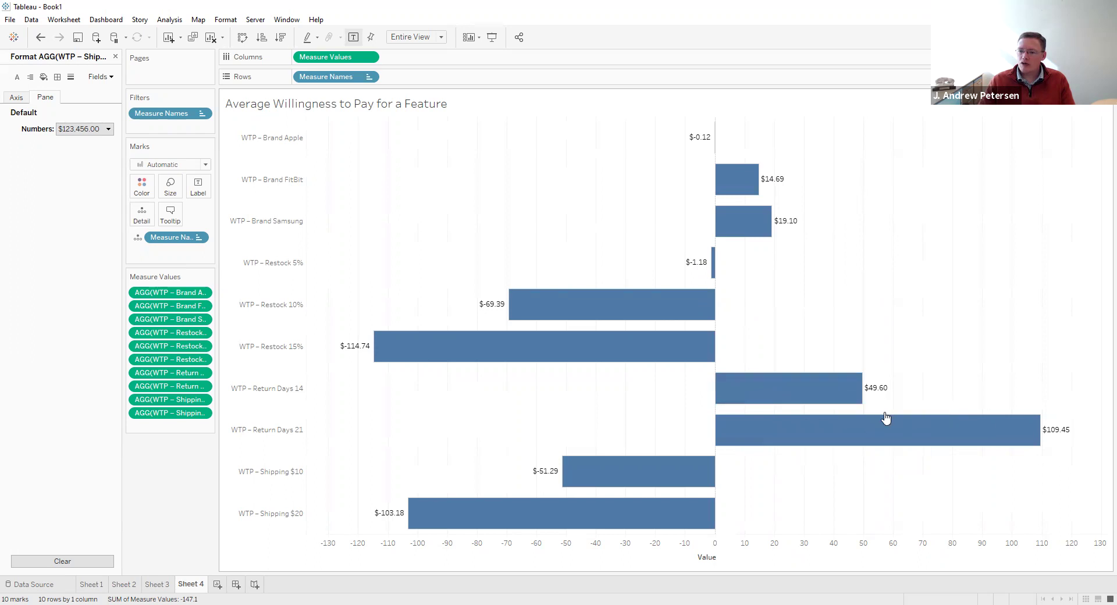
{"action": "mouse_move", "coordinate": [968, 431]}
{"action": "mouse_move", "coordinate": [643, 468]}
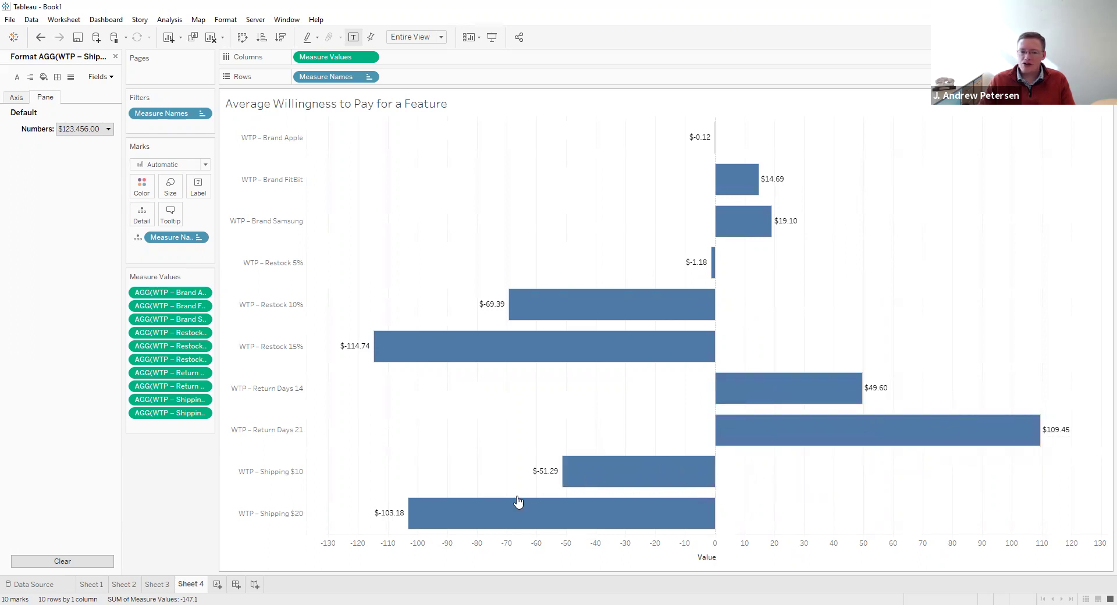